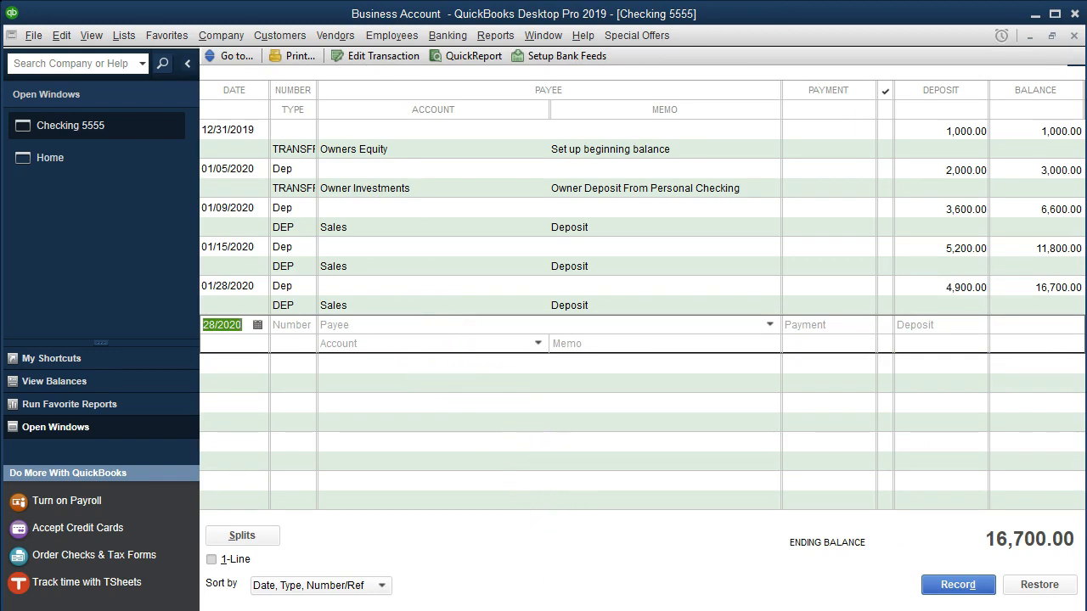
- Switch to the Jan Business Checking.pdf statement in Acrobat Reader and review the Checks and Withdraws list
mouse_move(605, 610)
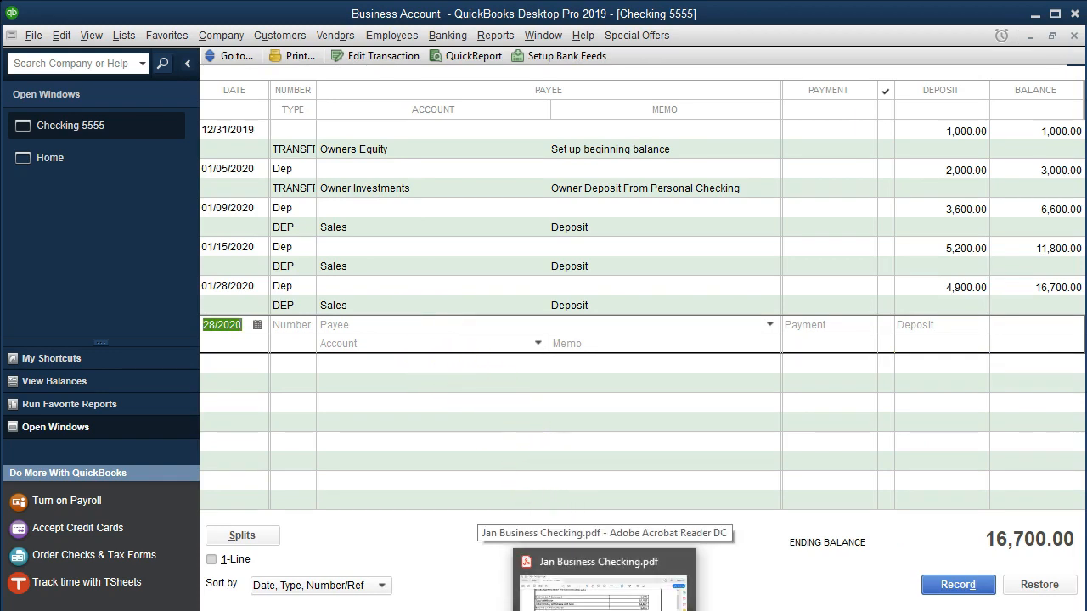
click(605, 610)
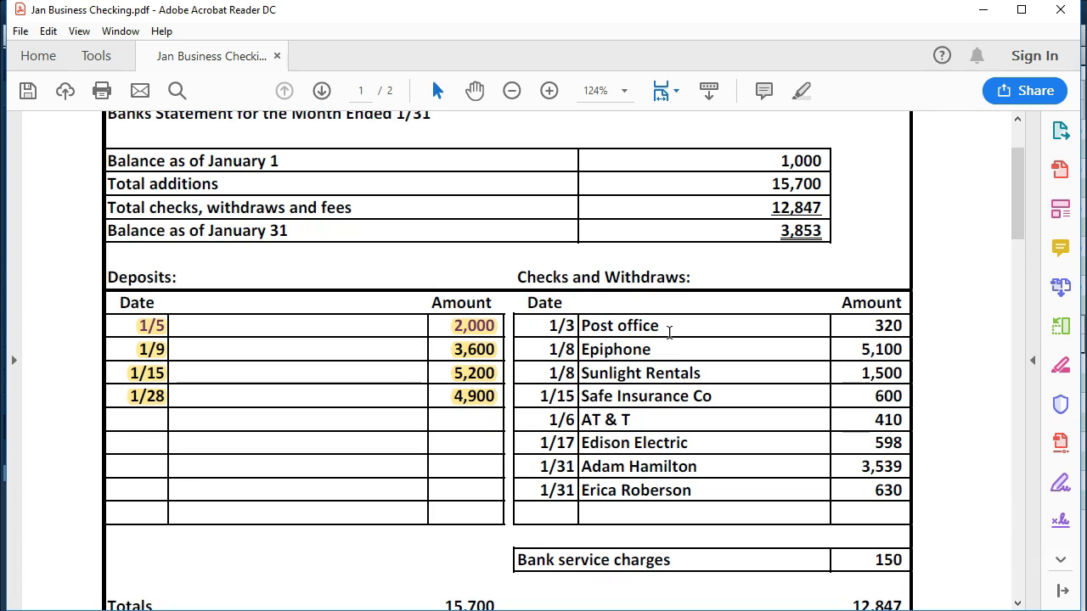
click(664, 331)
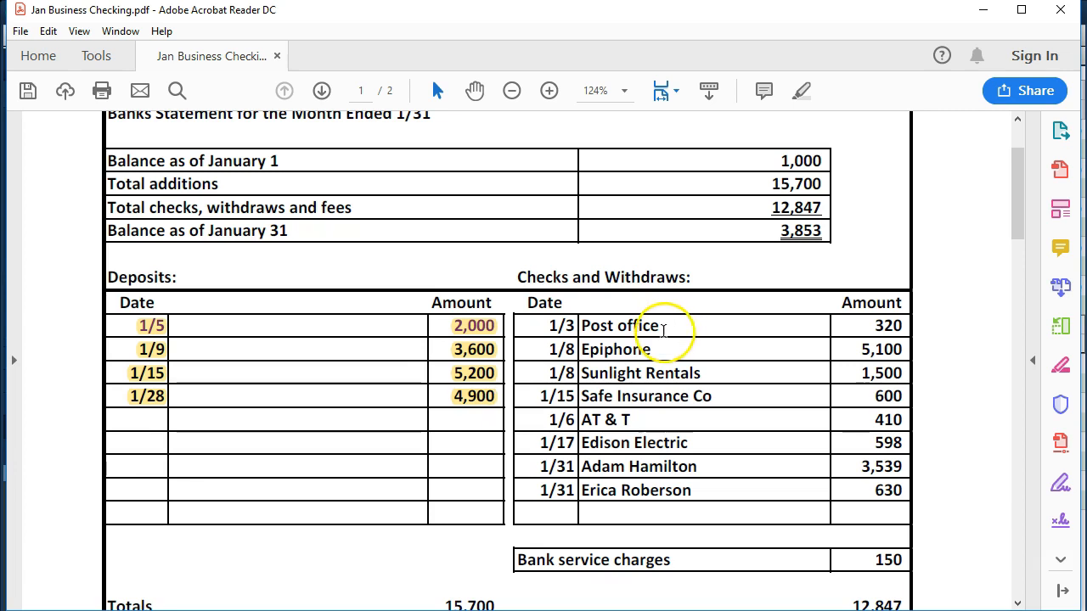
click(665, 349)
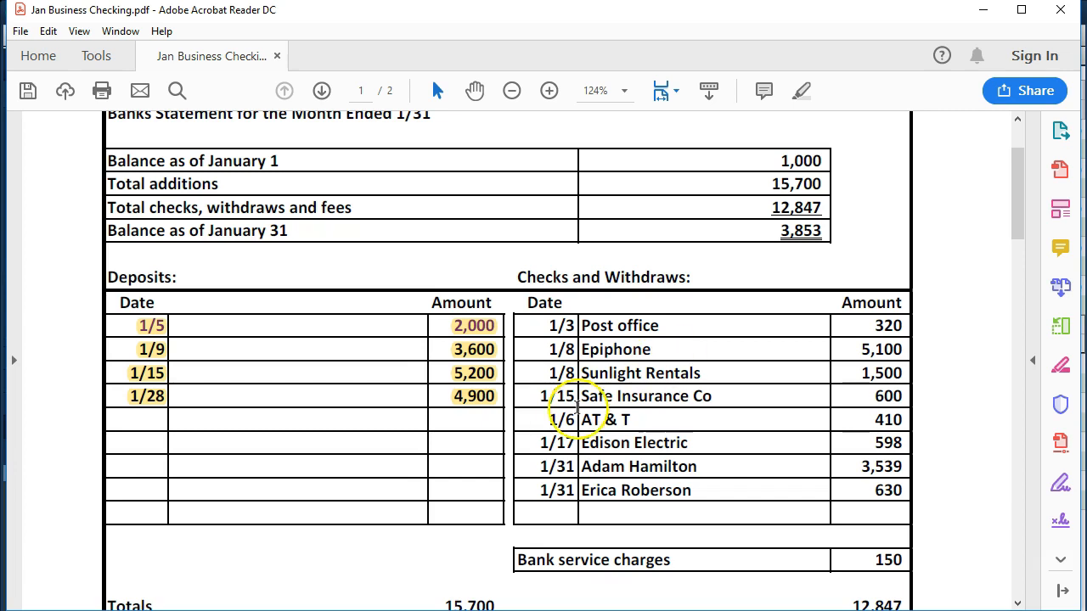
scroll(452, 524, up, 1)
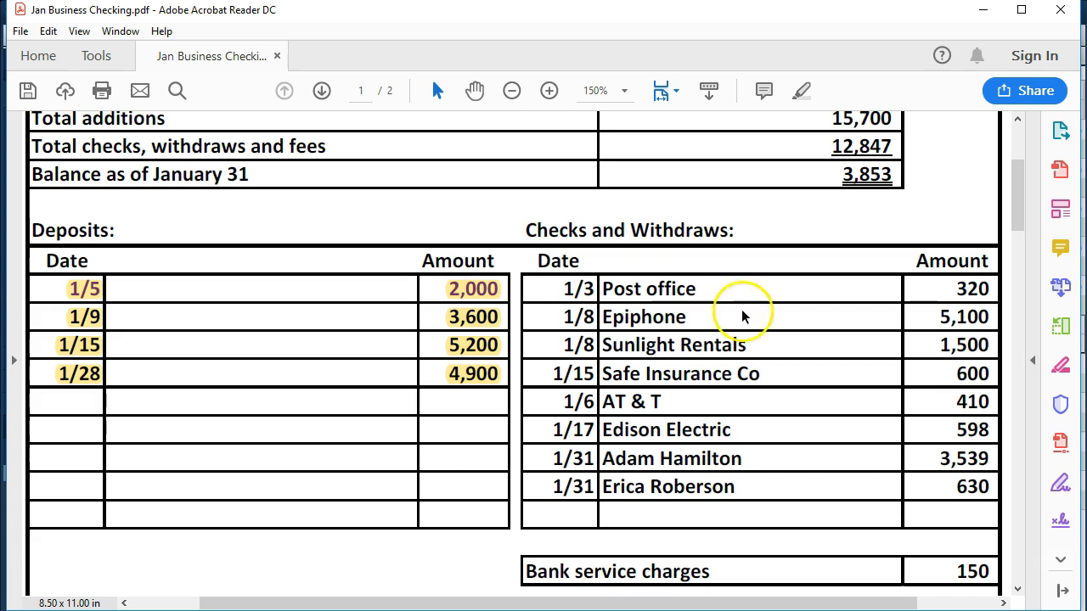
- Switch to QuickBooks and start a Checking 5555 register entry dated 01/03/20 with number E and payee Post Office
click(771, 610)
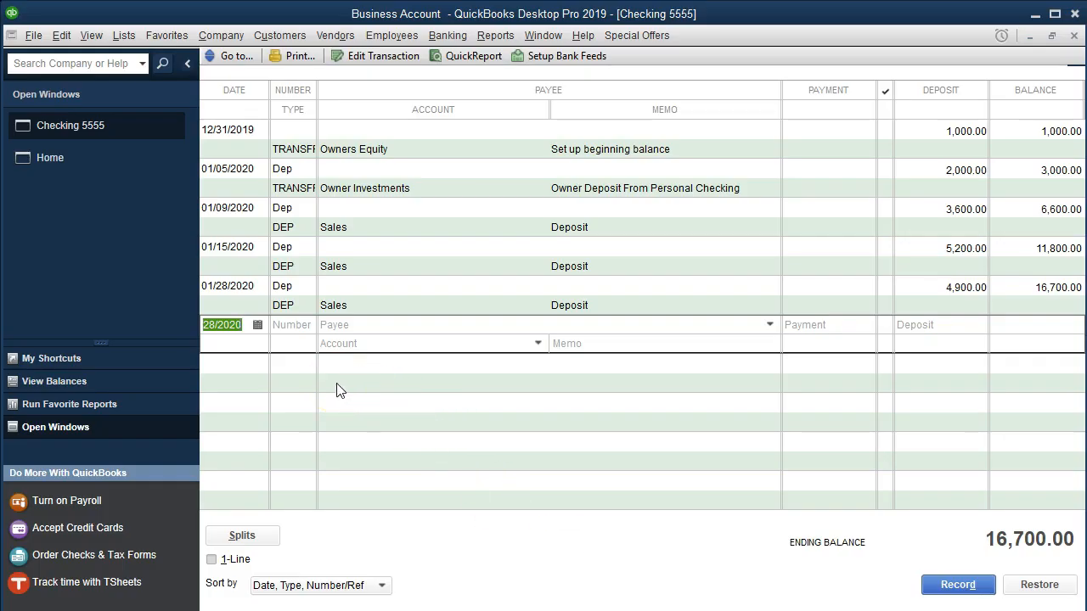
text(010320)
key(Tab)
text(E)
click(268, 418)
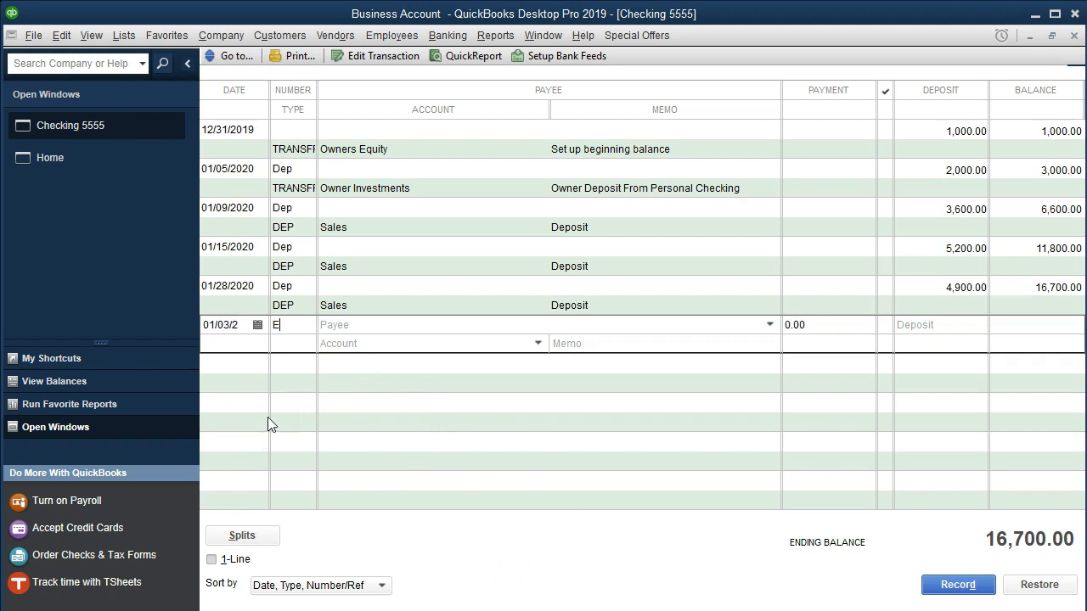
key(Tab)
text(P)
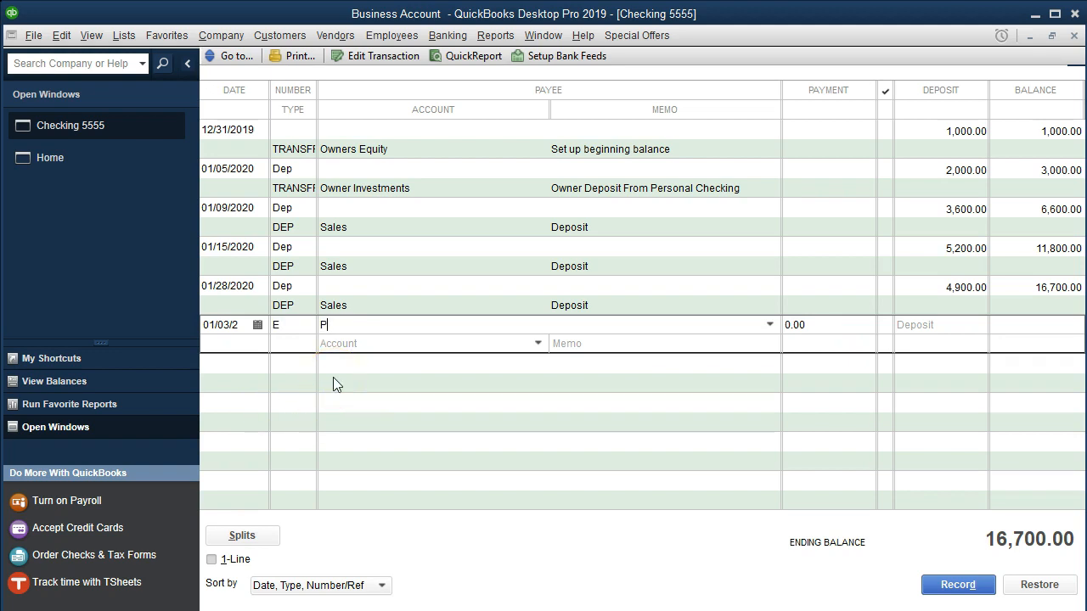
text(ost Office)
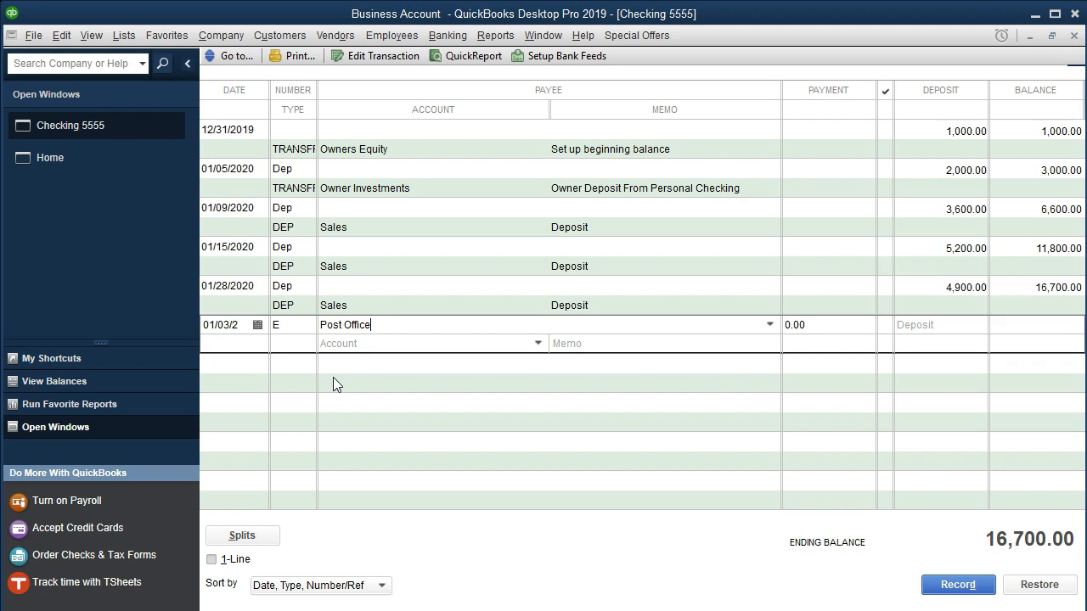
- Quick-add Post Office to the name list as a vendor
key(Tab)
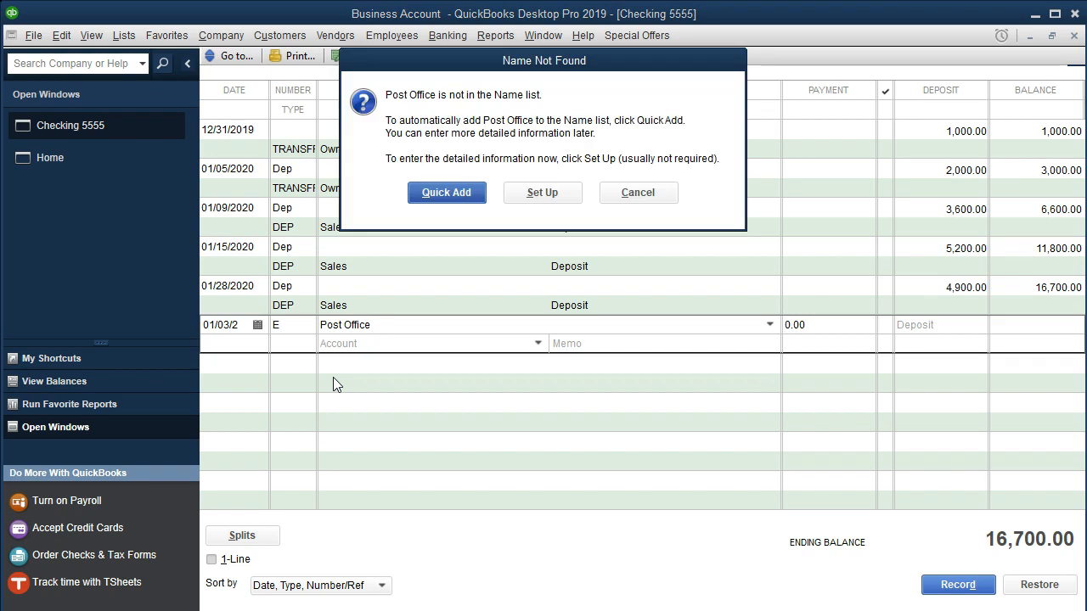
click(434, 194)
click(434, 195)
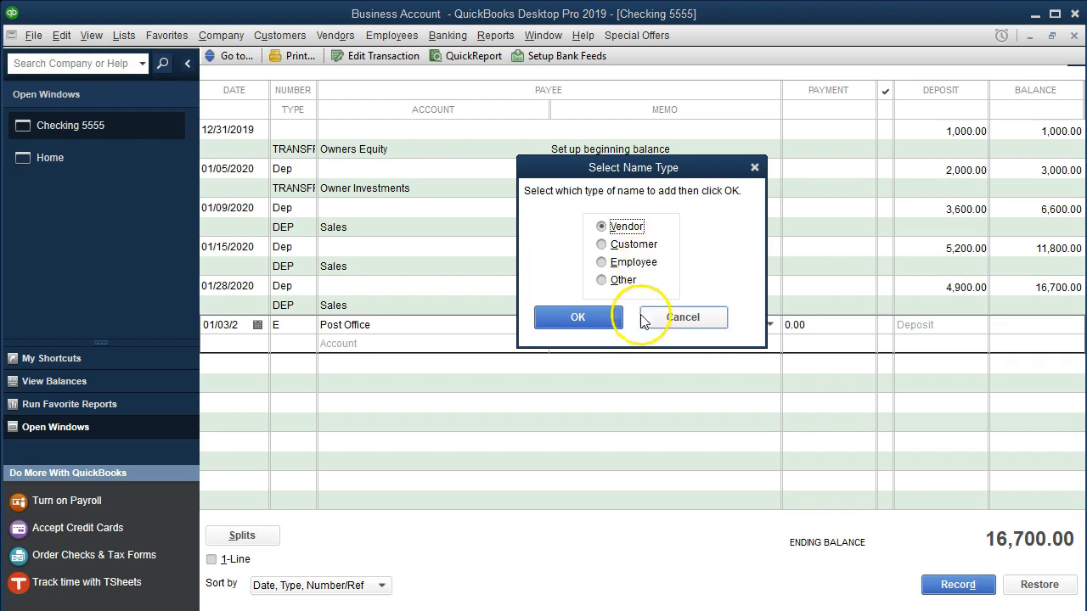
click(614, 319)
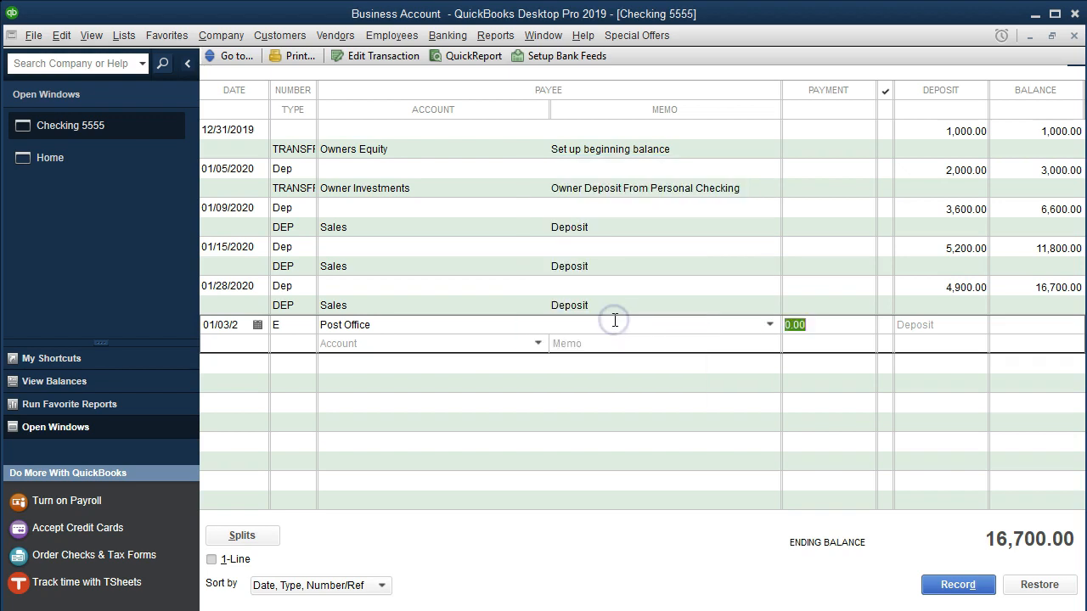
- Set the Post Office payment to 320, assign it to Postage and Delivery, and record it, accepting the future date
text(320)
key(Tab)
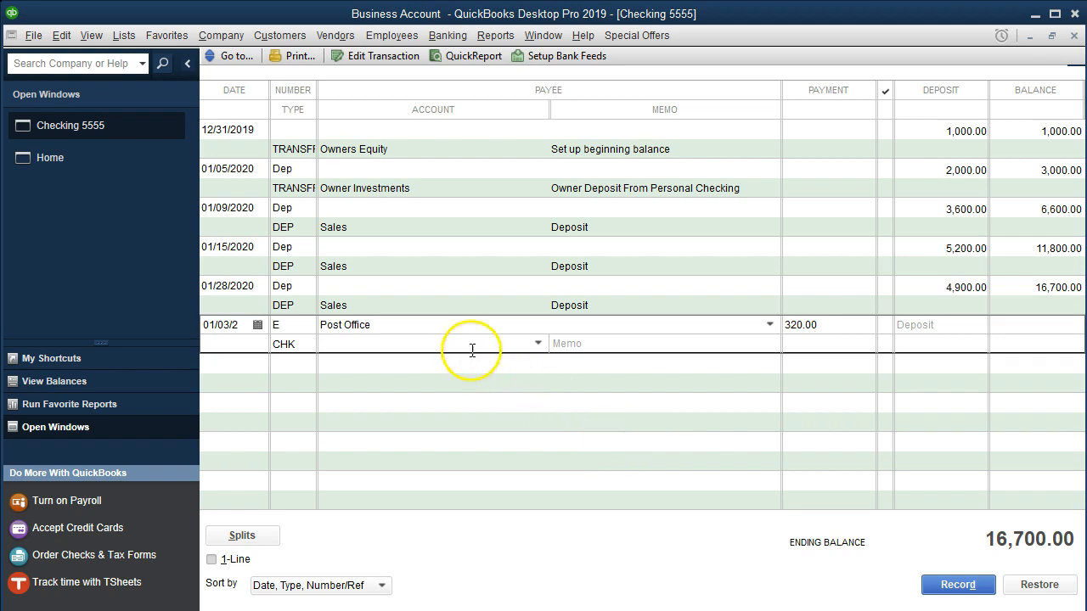
click(537, 344)
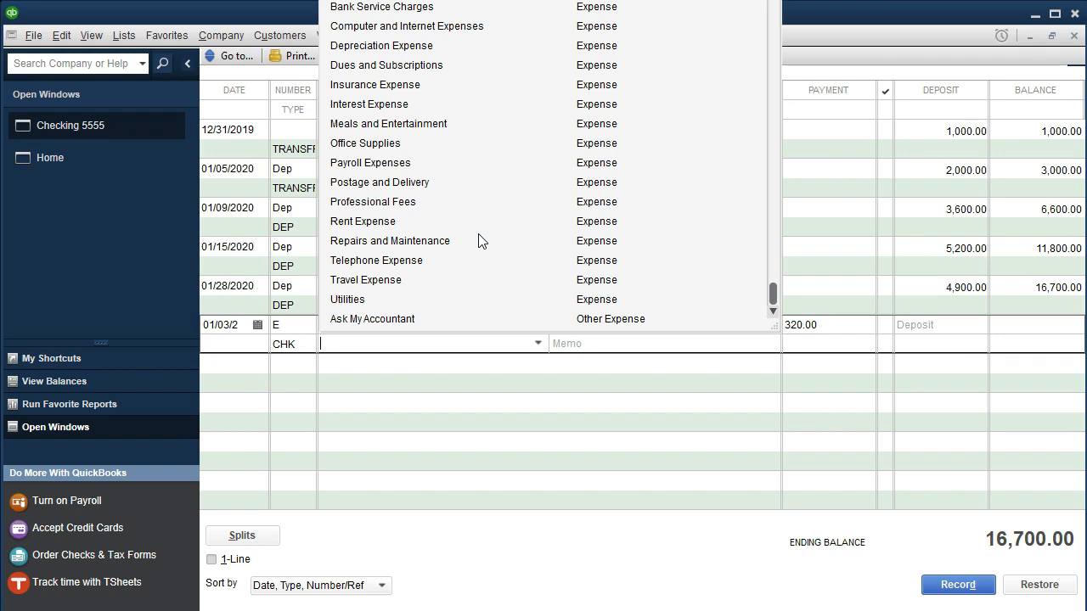
click(416, 182)
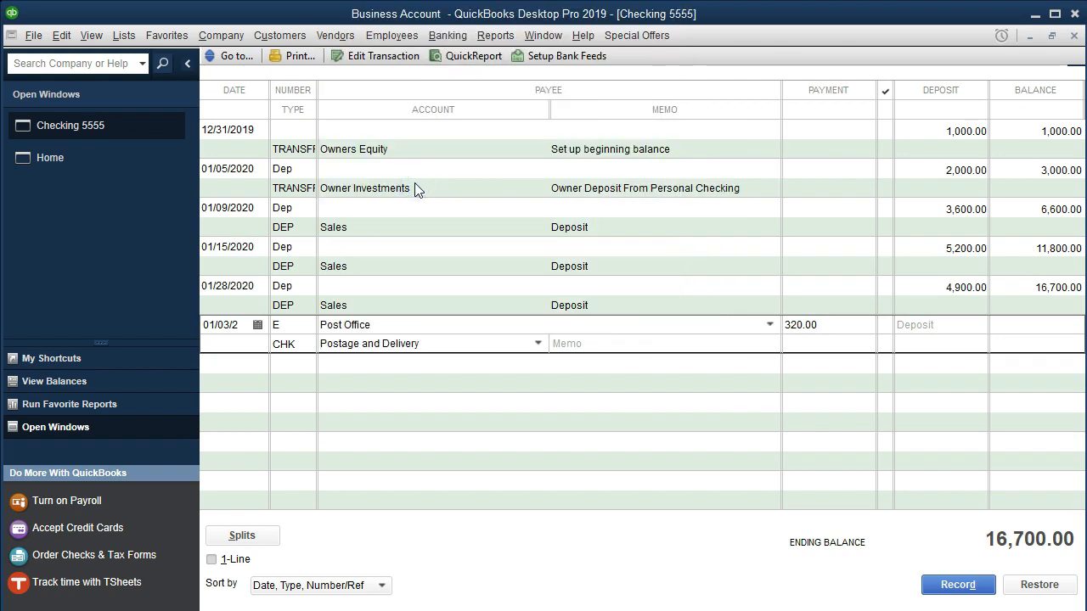
key(Return)
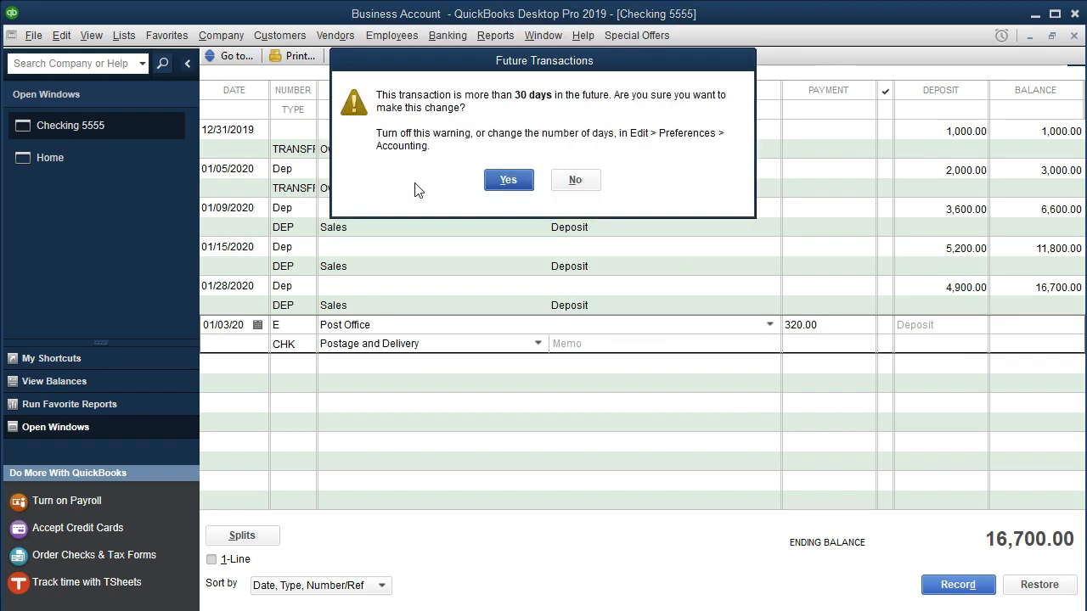
key(Return)
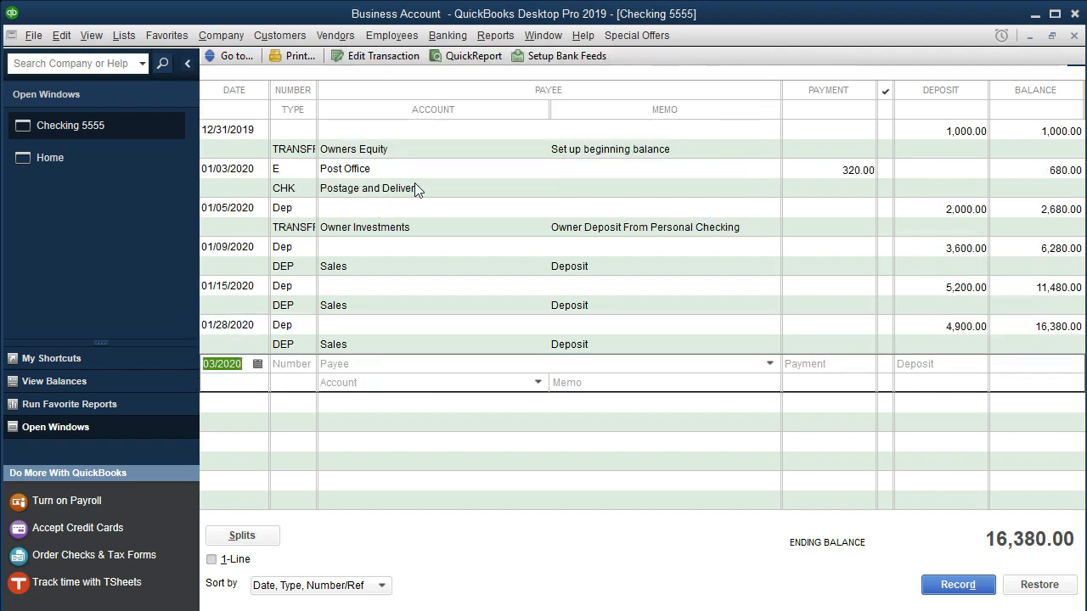
- Switch to the PDF bank statement and highlight the 1/3 Post office withdrawal row, including its amount
key(alt+Tab)
drag(558, 304, 992, 297)
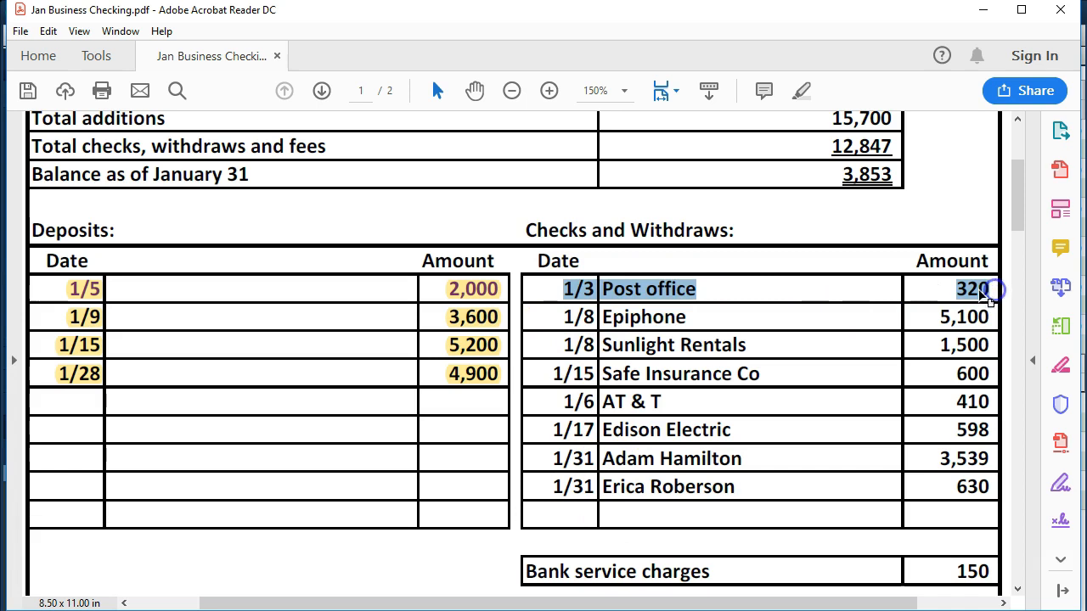
right_click(991, 297)
click(943, 343)
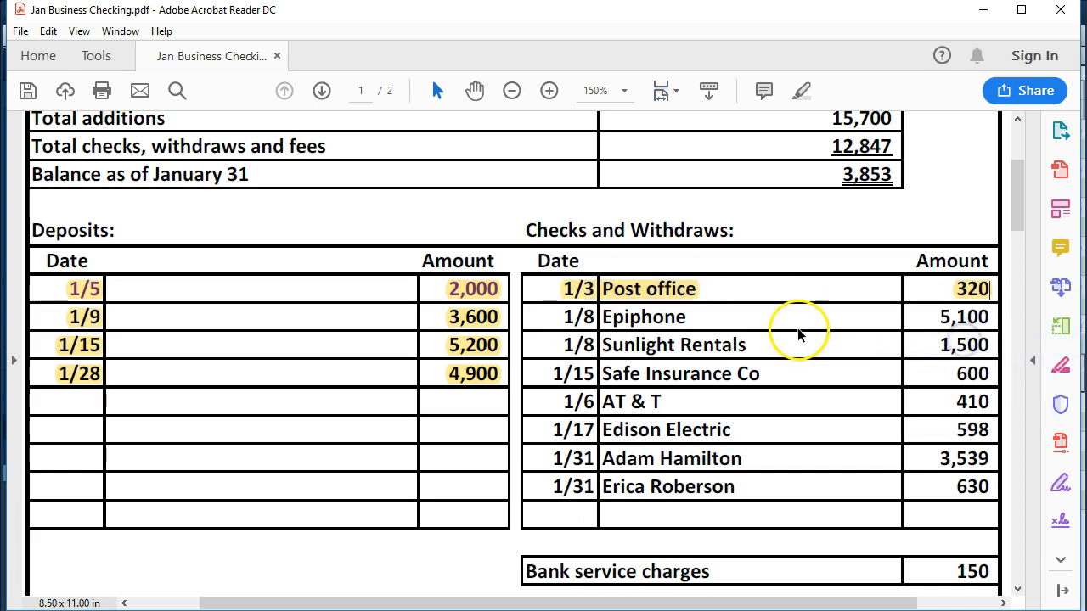
scroll(757, 316, down, 1)
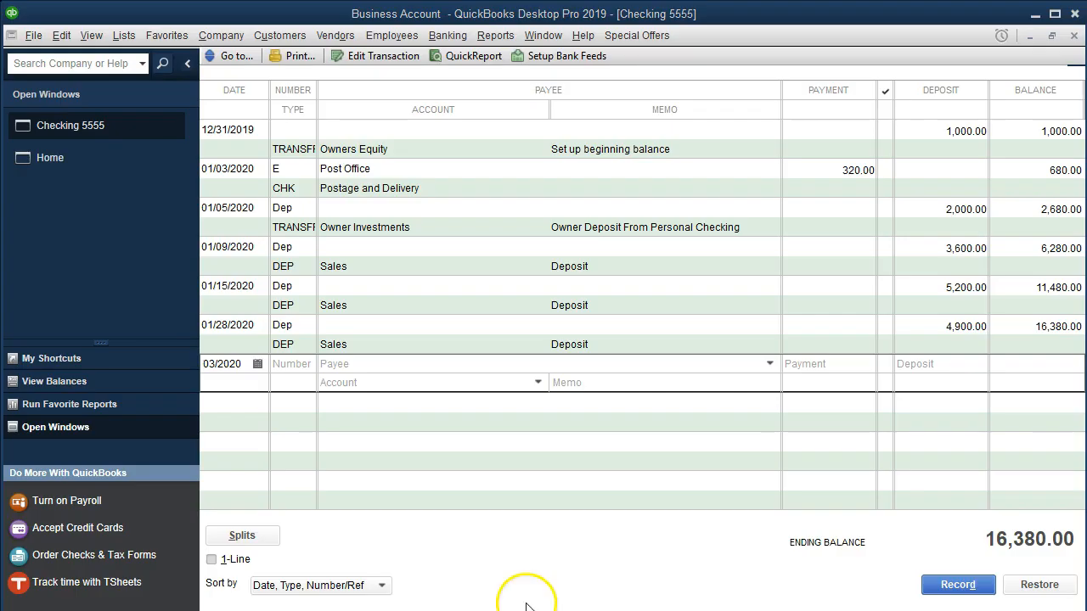
- Set the date of the new blank entry in the QuickBooks checking register to 01/08/2020
click(224, 363)
drag(245, 363, 90, 360)
key(plus)
key(plus)
key(plus)
key(plus)
key(Tab)
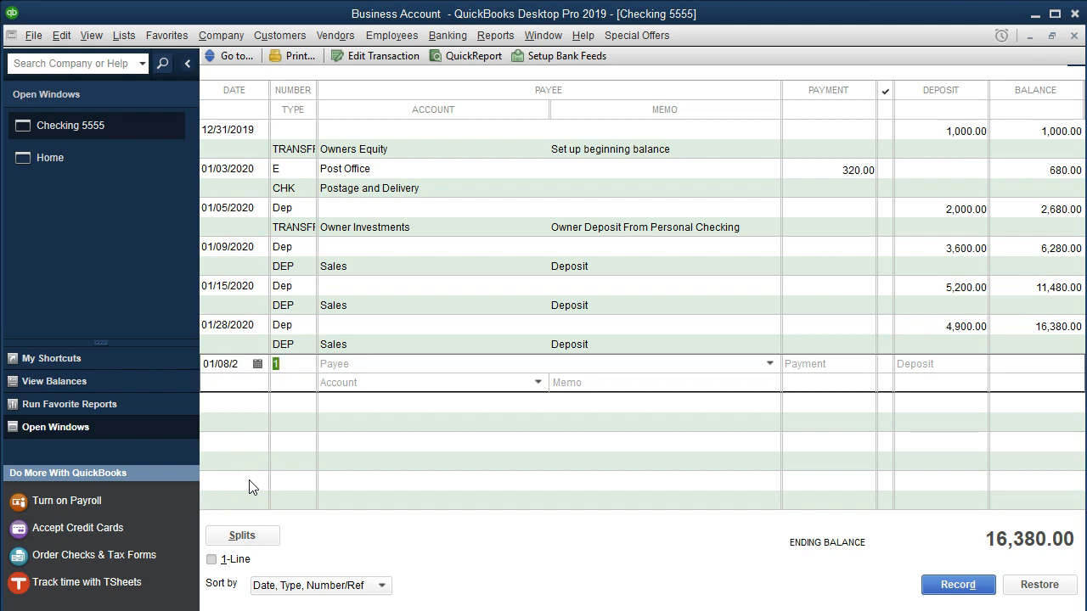
- Enter E as the number and Epiphone as the payee, quick-adding Epiphone to the name list as a vendor
text(e)
key(BackSpace)
text(E)
key(Tab)
text(E)
text(phone)
key(Tab)
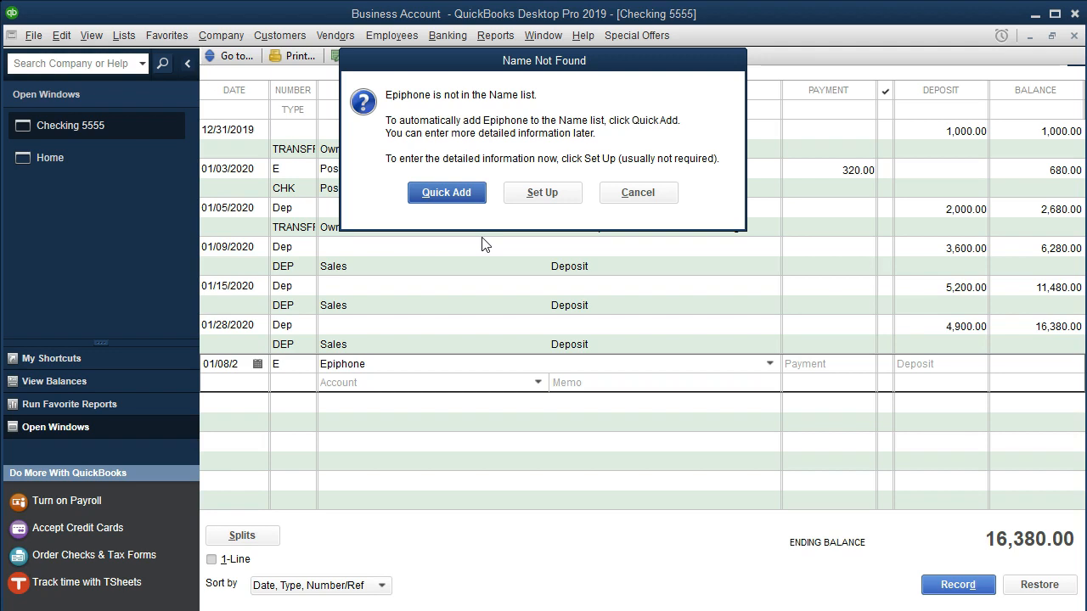
click(447, 193)
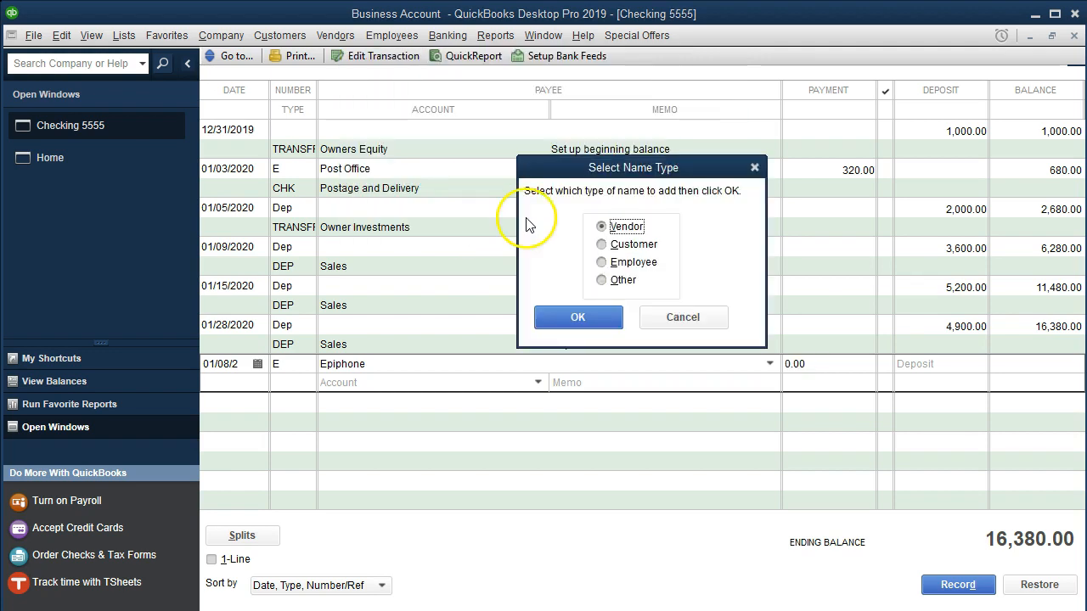
click(550, 313)
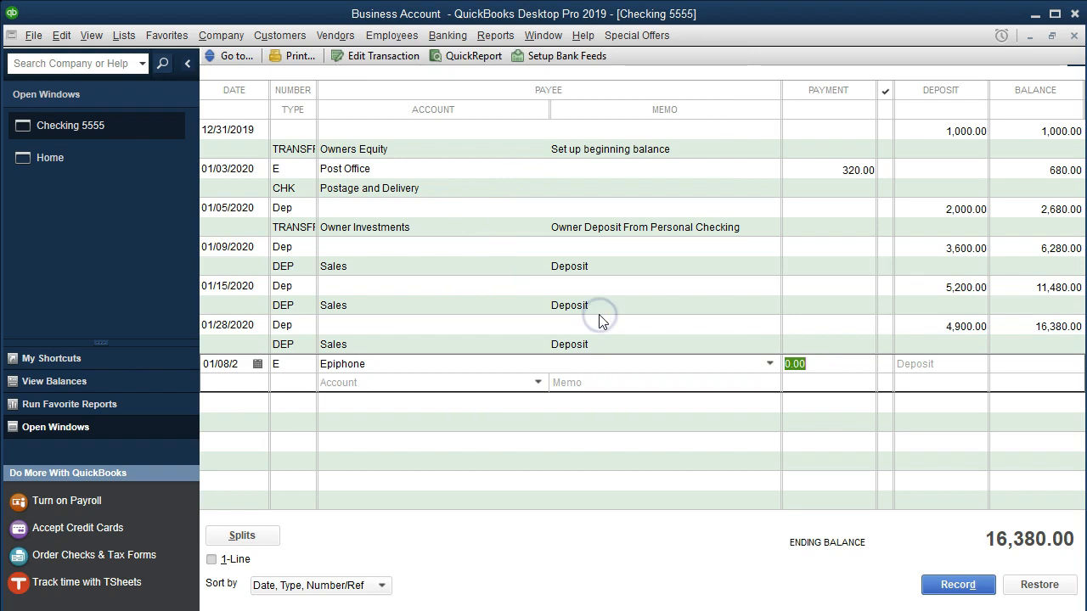
- Set the Epiphone payment to 5,100, assign it to Purchases - Resale Items, and record the transaction
text(5,100)
key(Tab)
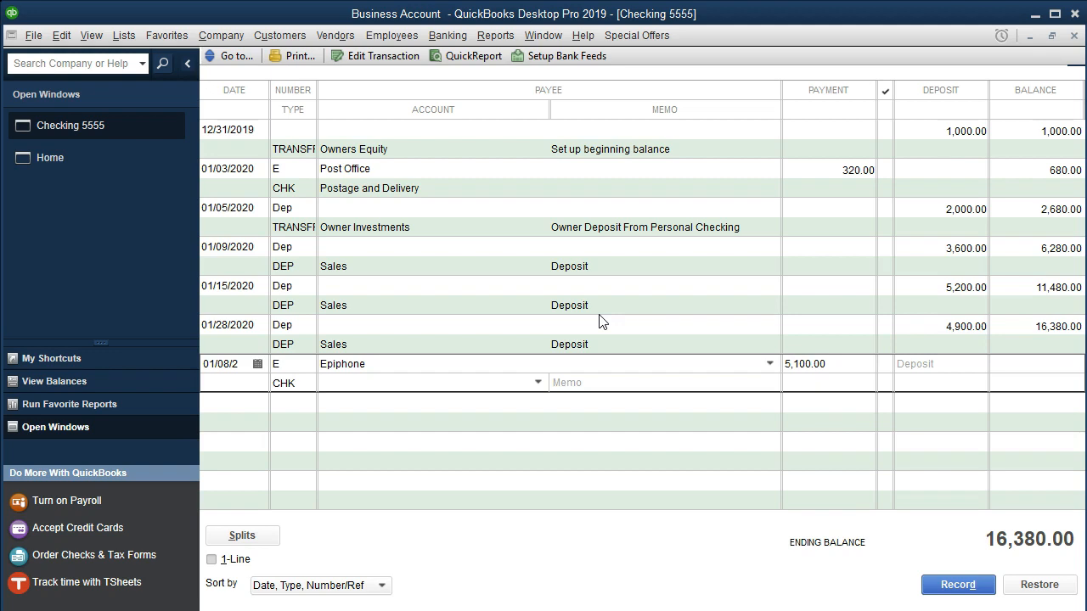
click(537, 382)
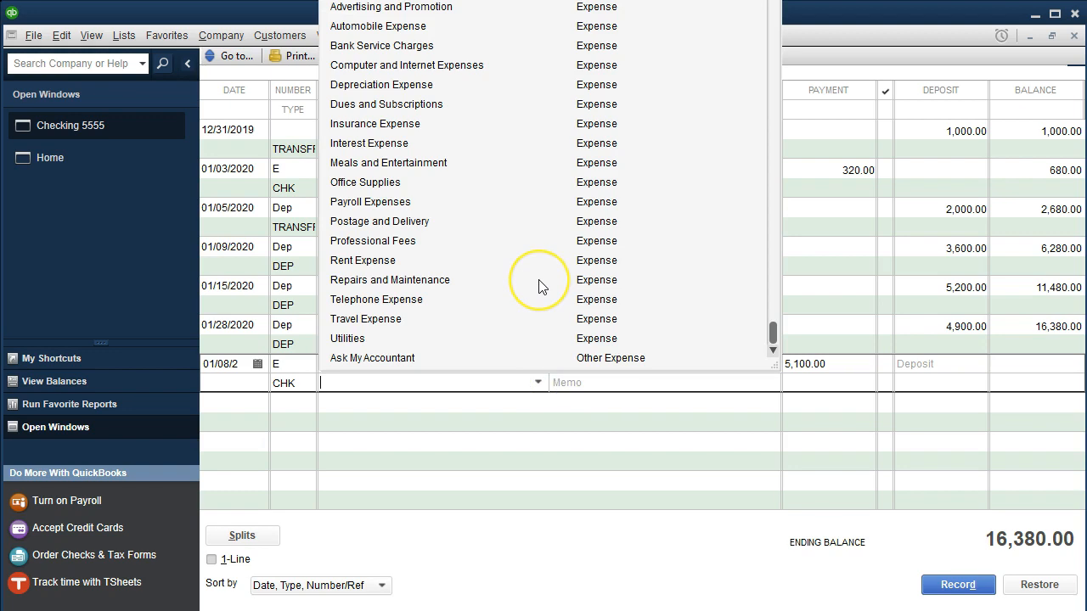
scroll(538, 287, up, 3)
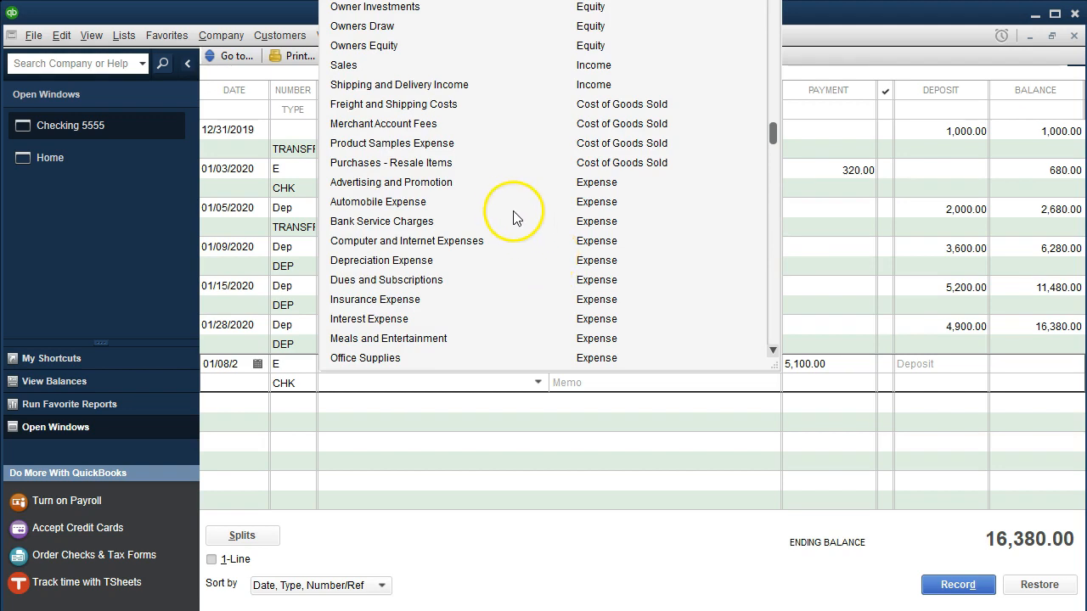
click(438, 166)
click(577, 382)
key(Return)
key(Return)
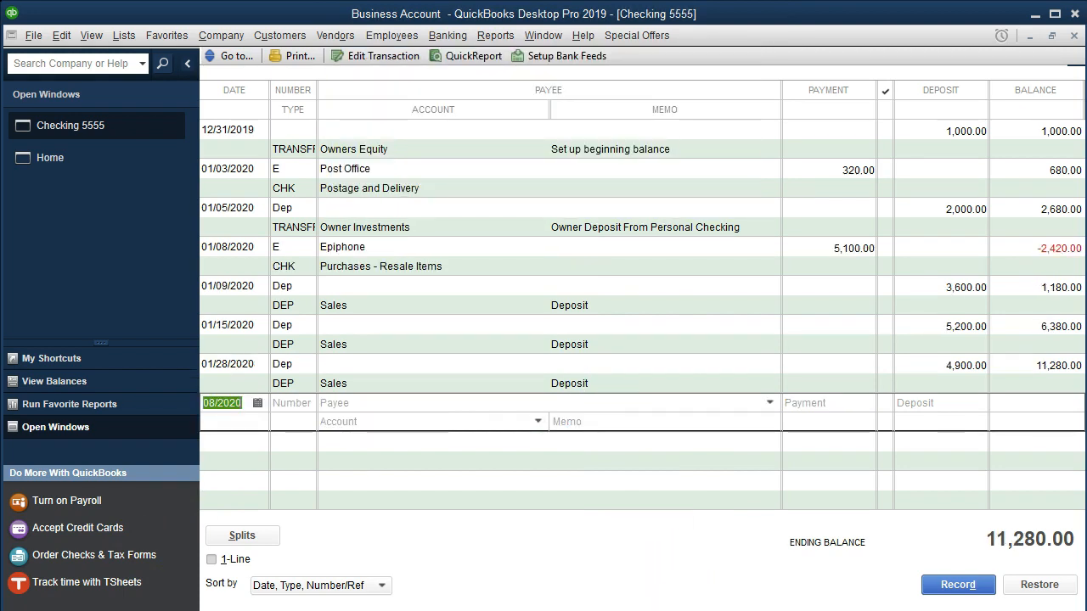
- Switch to the PDF bank statement and highlight the 1/8 Epiphone withdrawal row, including its amount
key(alt+Tab)
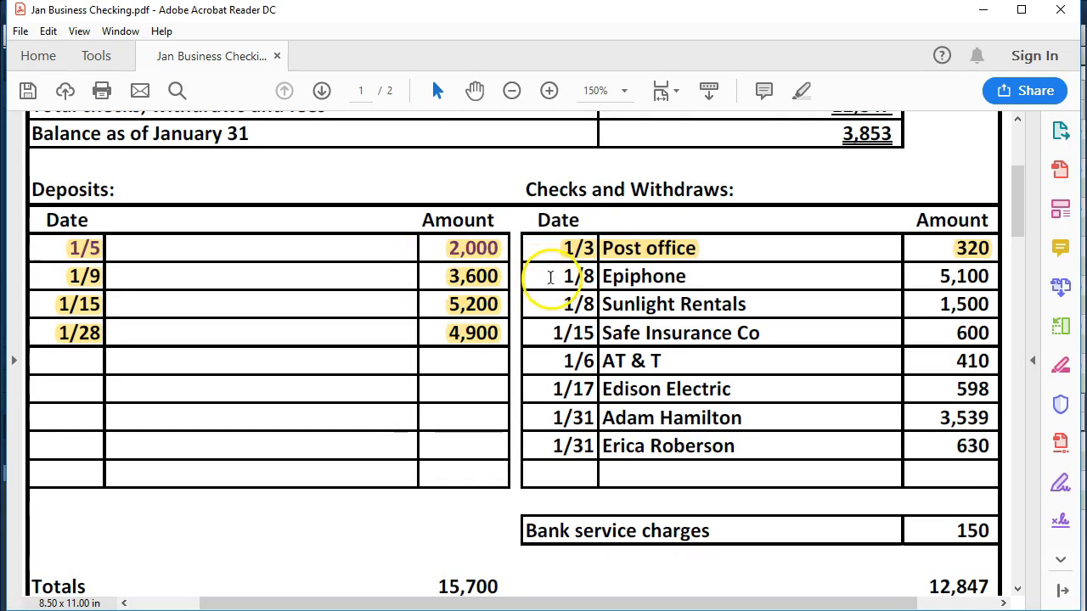
drag(562, 276, 1001, 276)
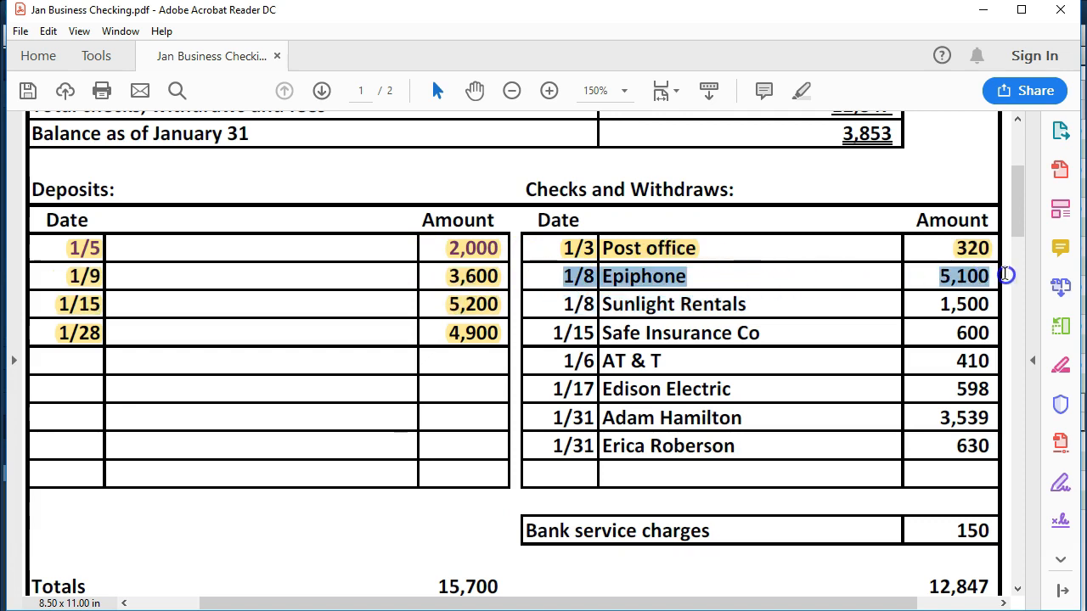
right_click(975, 278)
click(958, 320)
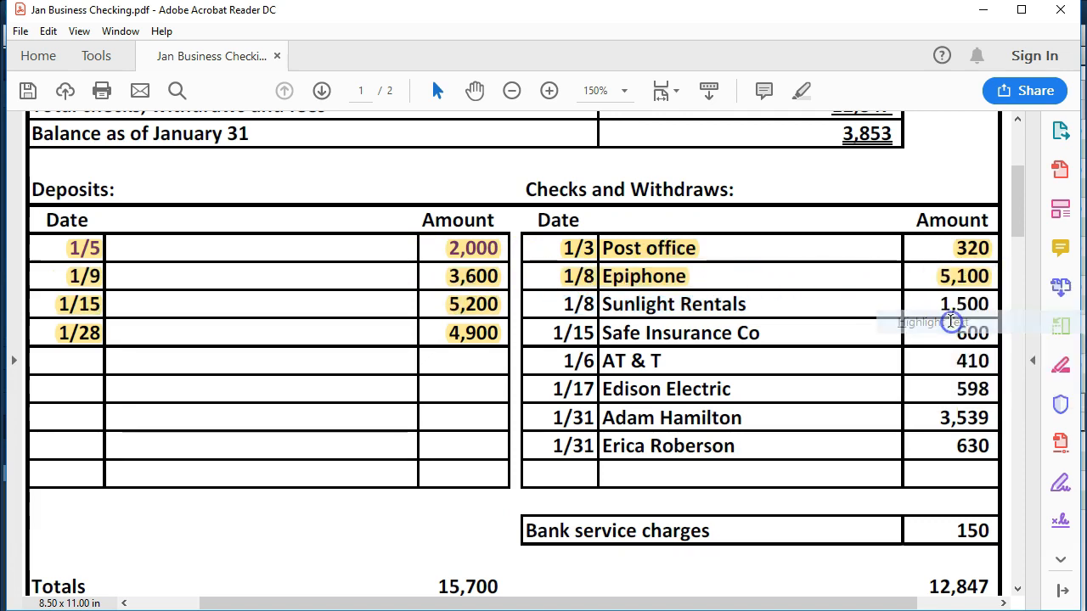
click(940, 304)
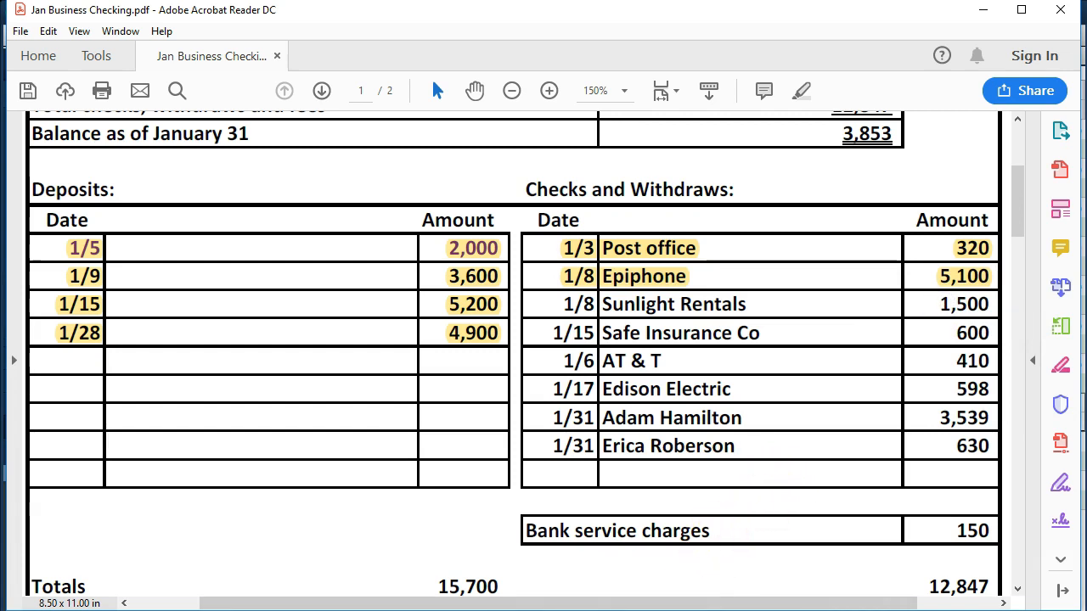
- Switch to QuickBooks and start a register entry dated 01/08/2020 with number E and payee Sunlight Rentals
click(606, 610)
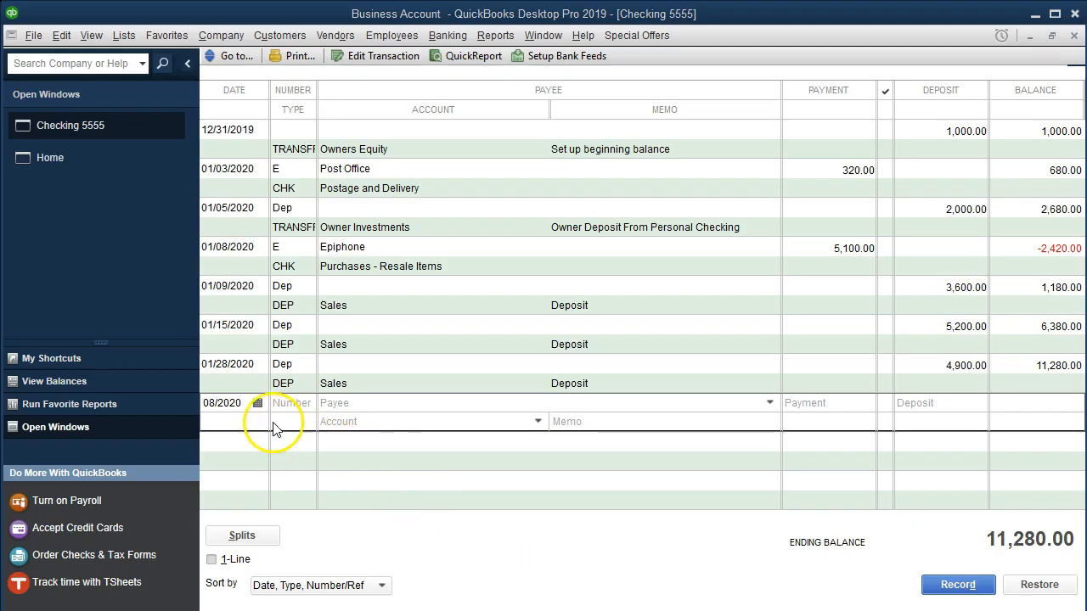
key(Tab)
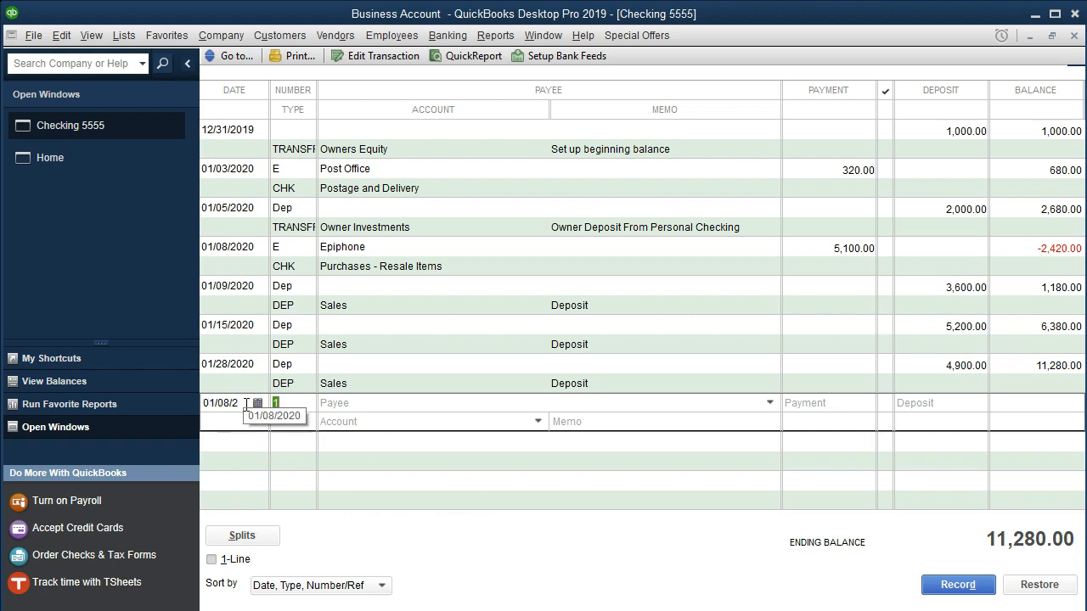
text(E)
key(Tab)
text(Sunlight Rentals)
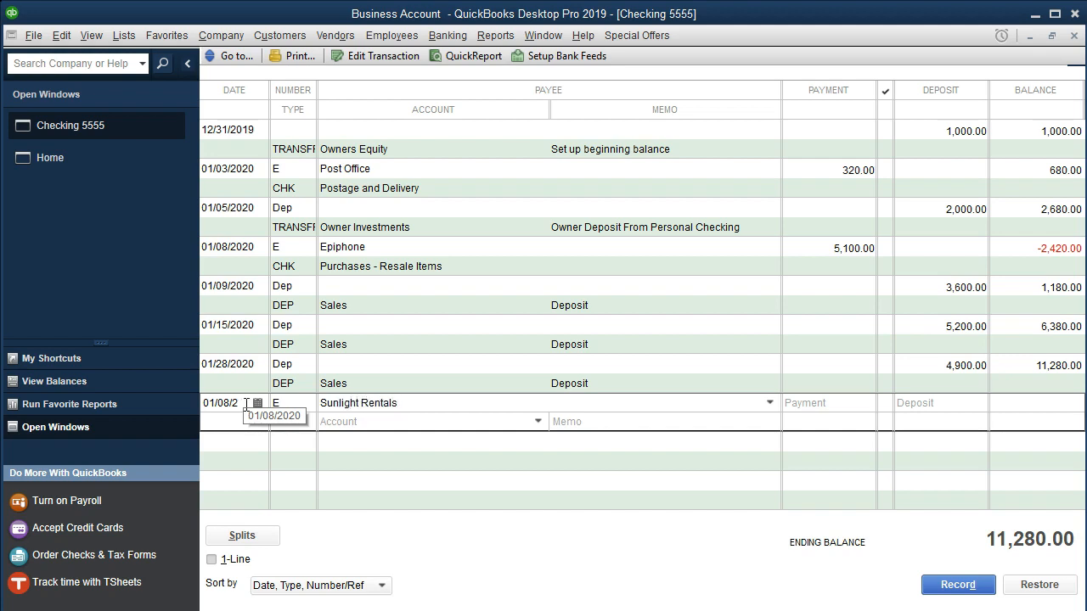
- Quick-add Sunlight Rentals to the name list as a vendor
click(456, 424)
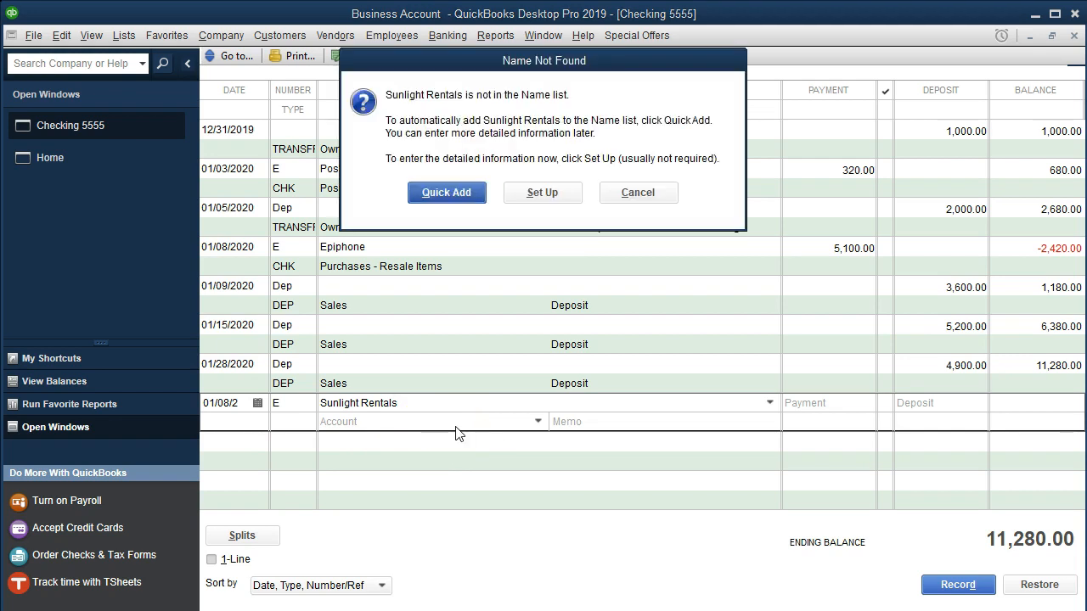
click(463, 194)
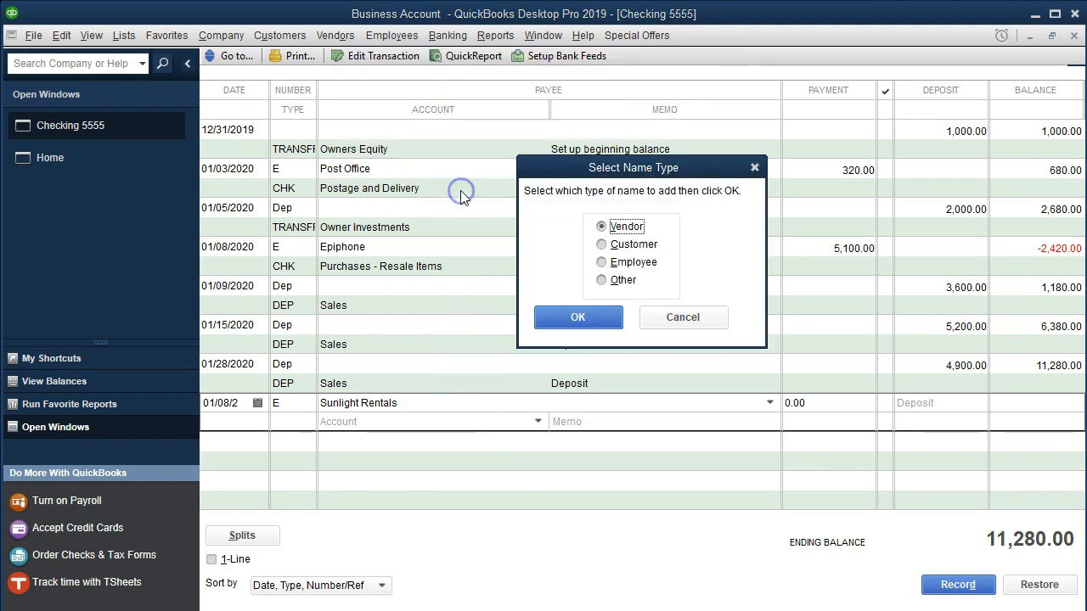
click(551, 318)
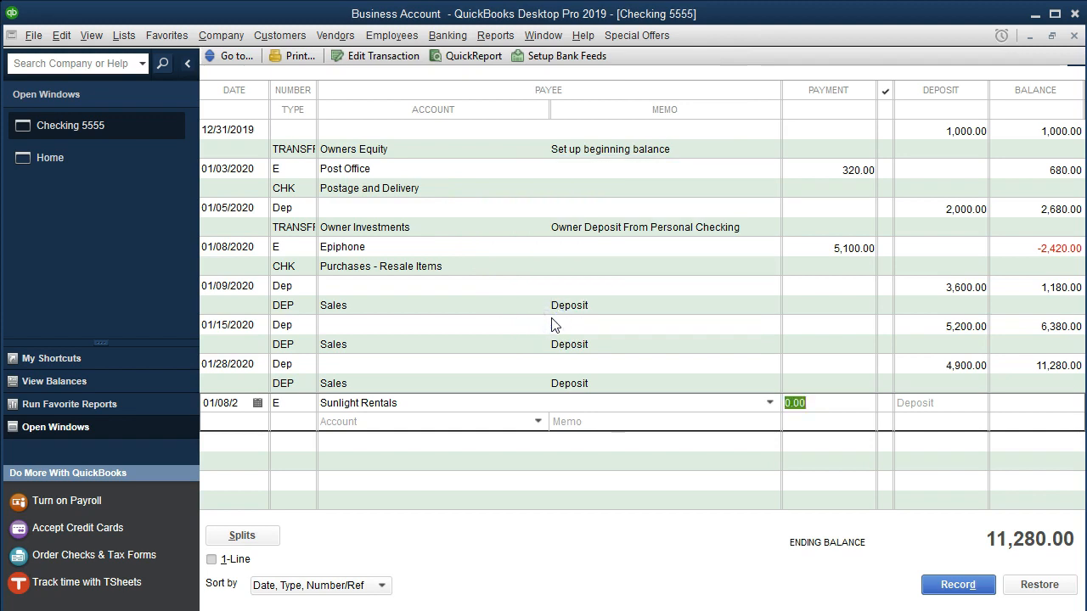
- Set the Sunlight Rentals payment to 1,500, assign it to Rent Expense, and record the future-dated transaction
text(1500)
key(Tab)
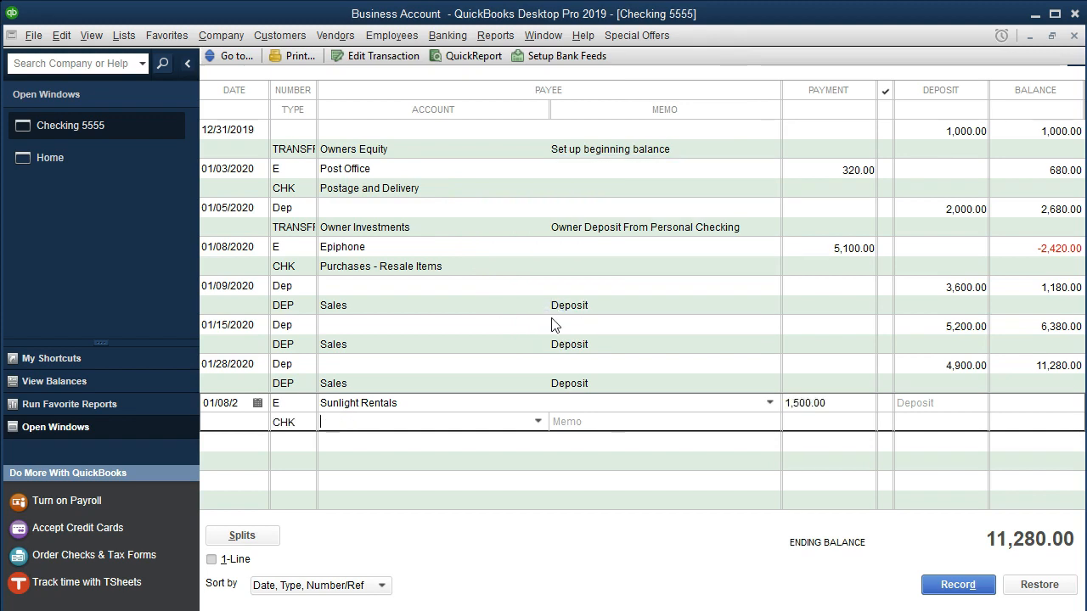
click(537, 422)
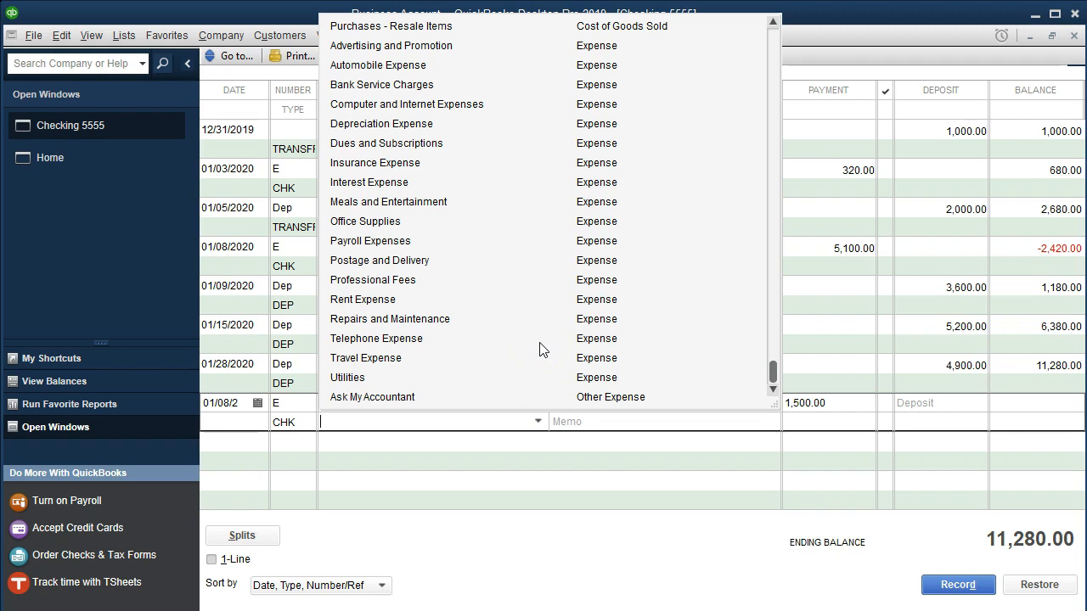
click(393, 303)
key(Tab)
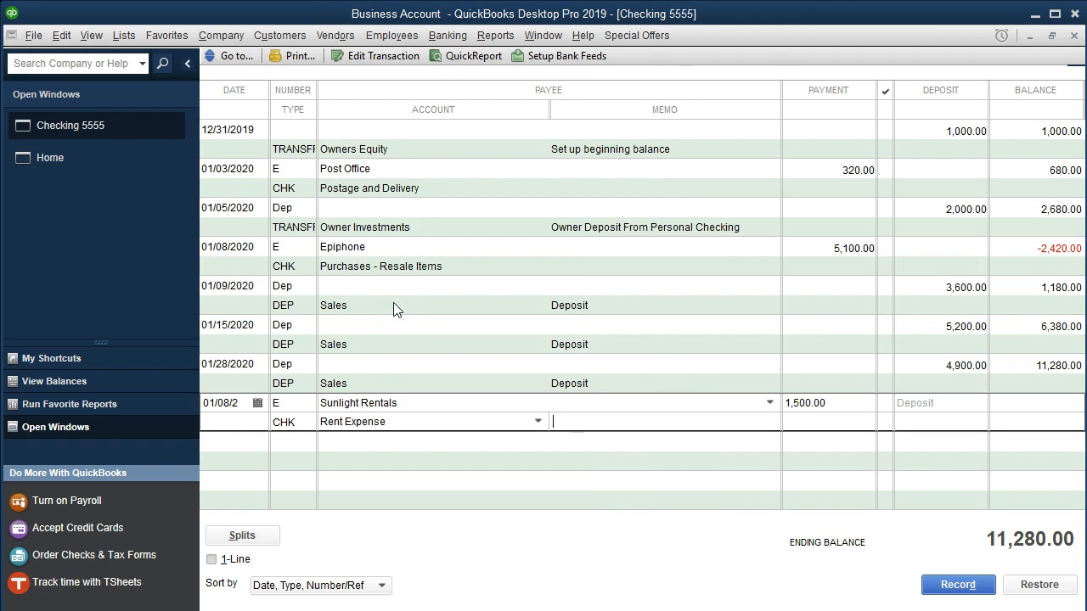
key(Return)
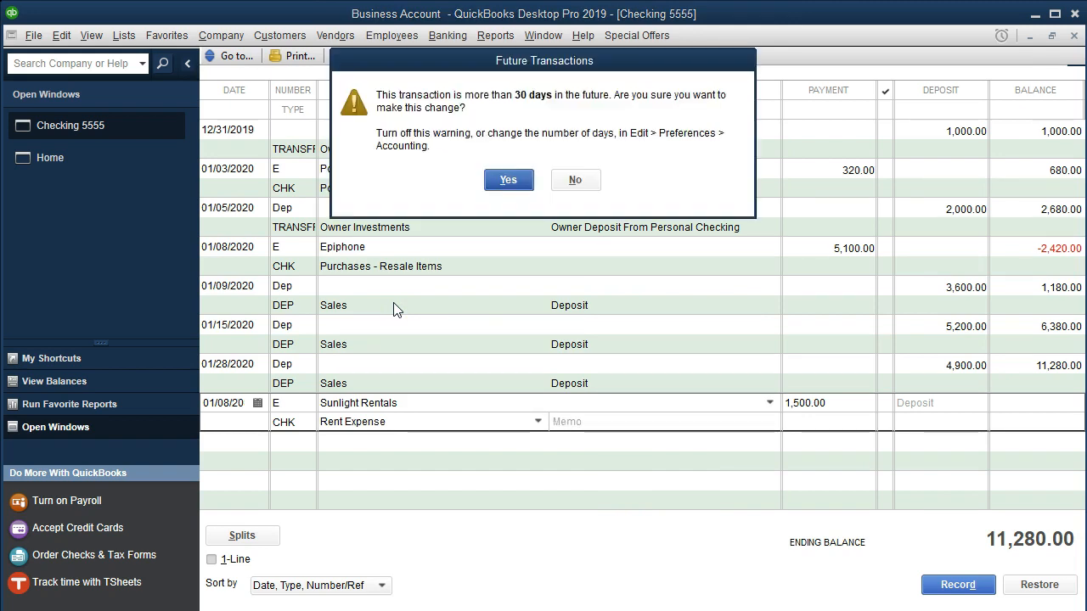
key(Return)
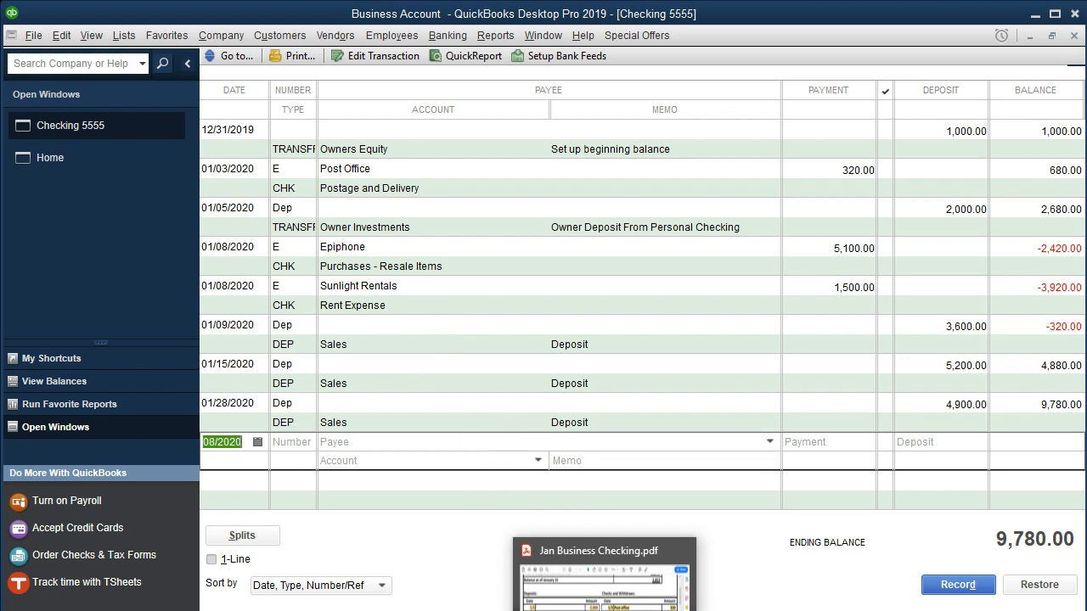
- Switch to the PDF bank statement and highlight the 1/8 Sunlight Rentals withdrawal row, including its amount
click(606, 571)
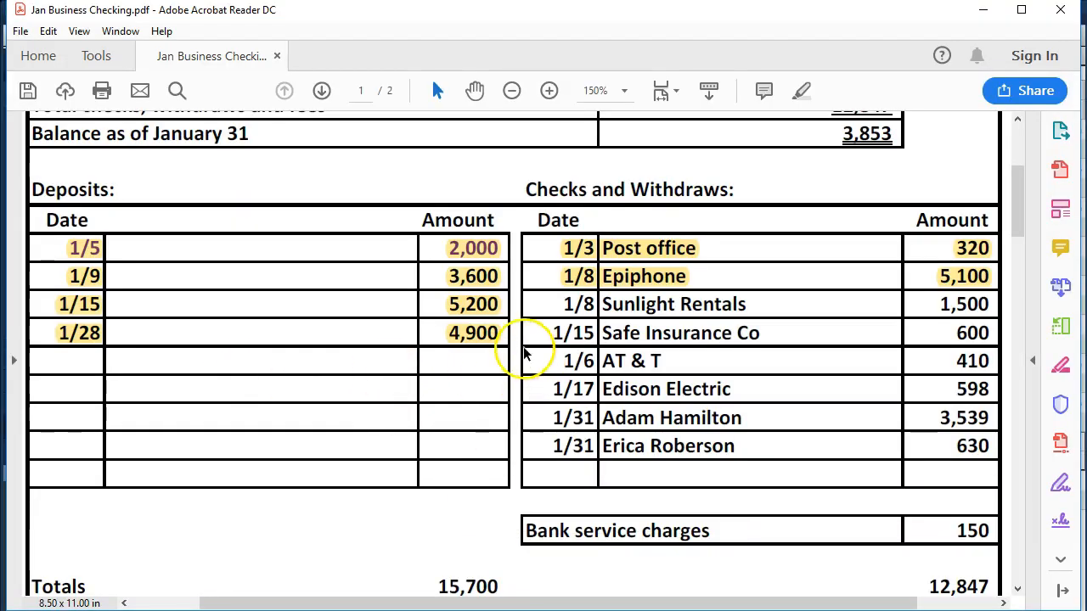
drag(549, 303, 911, 307)
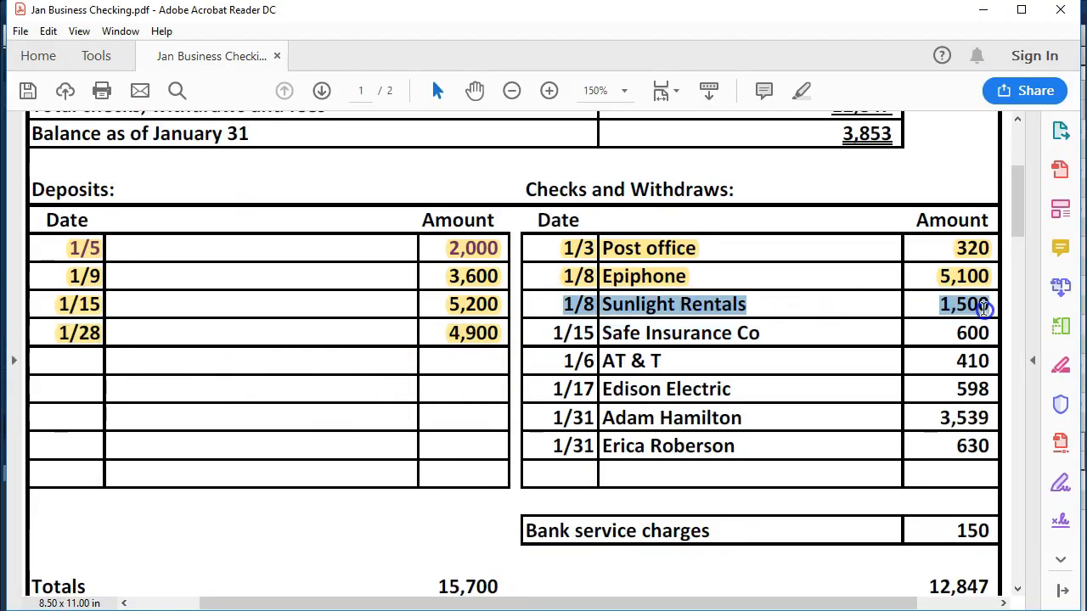
right_click(951, 304)
click(962, 356)
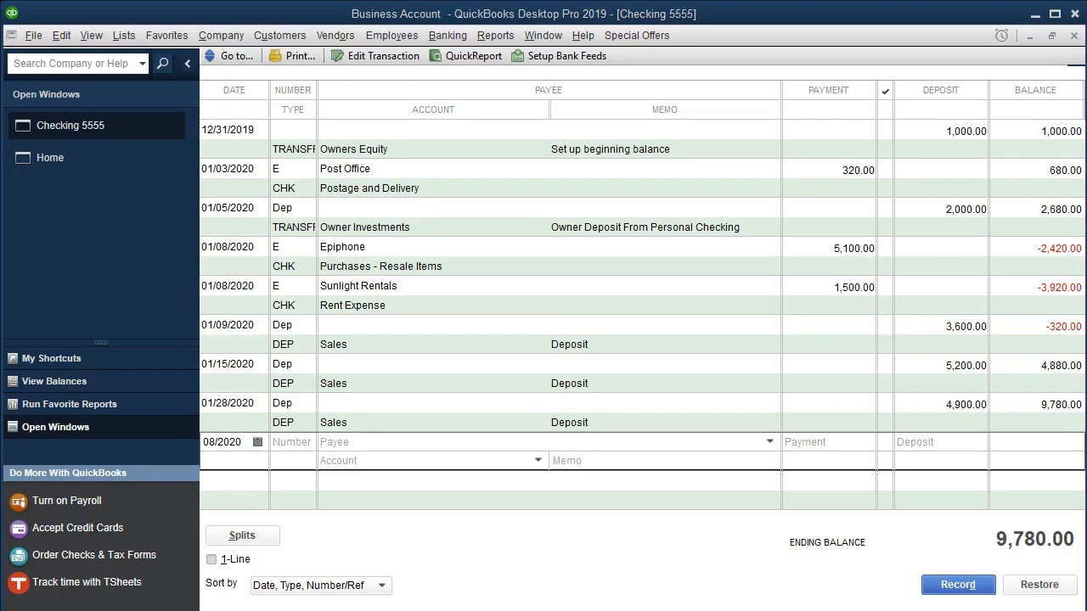
- Switch to QuickBooks and start a new register entry dated 01/15/2020 with E as the number
click(255, 454)
key(plus)
key(plus)
key(plus)
key(plus)
key(plus)
key(plus)
key(Tab)
text(E)
key(Tab)
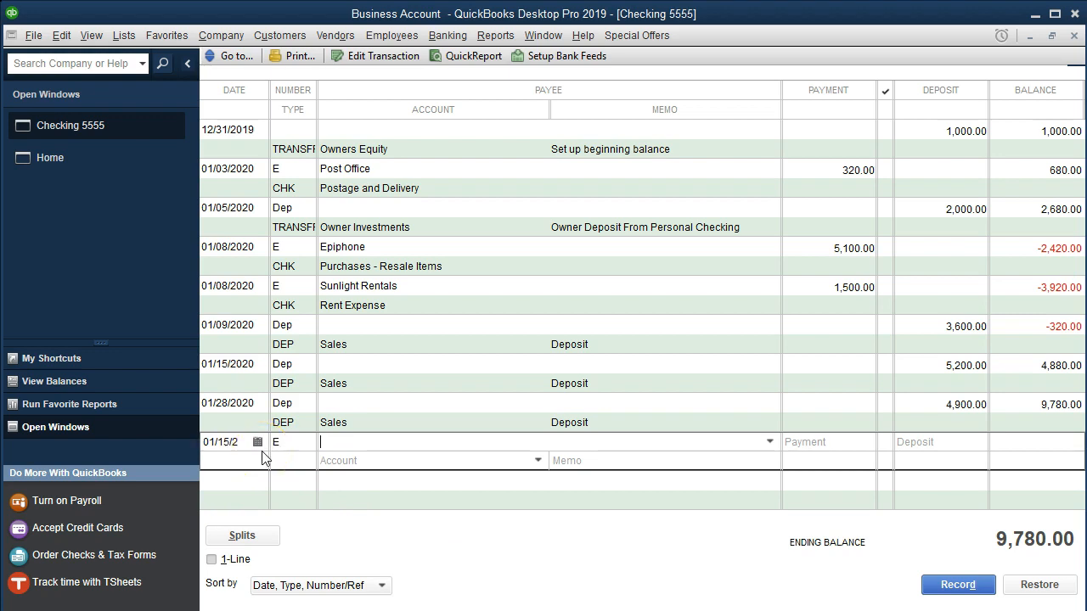
- Enter Safe Insurance Co as the payee and quick-add it to the name list as a vendor
text(Safe )
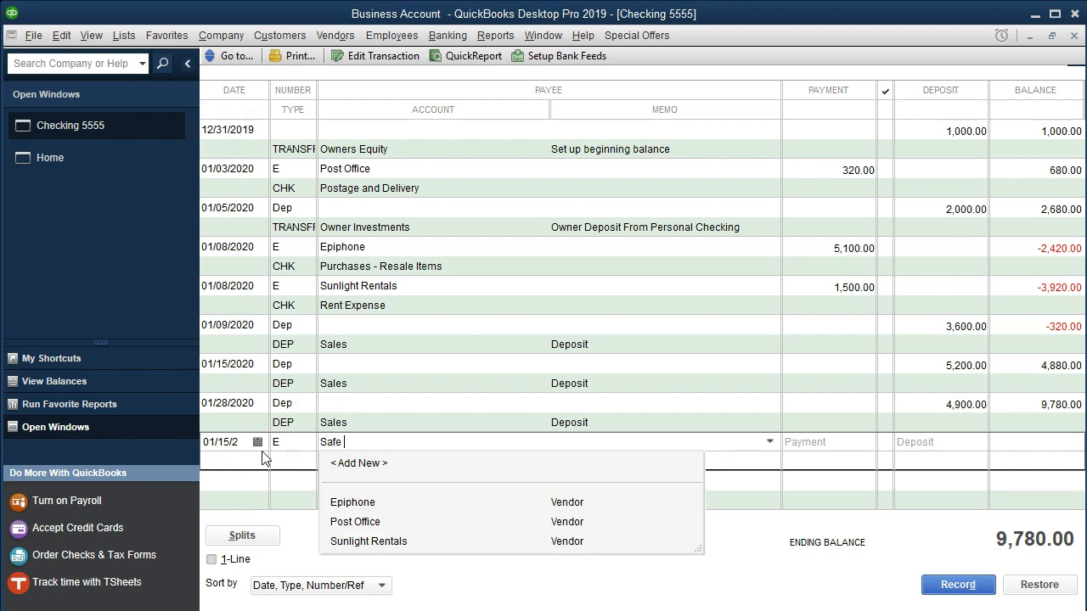
text(Insurance Co)
key(Tab)
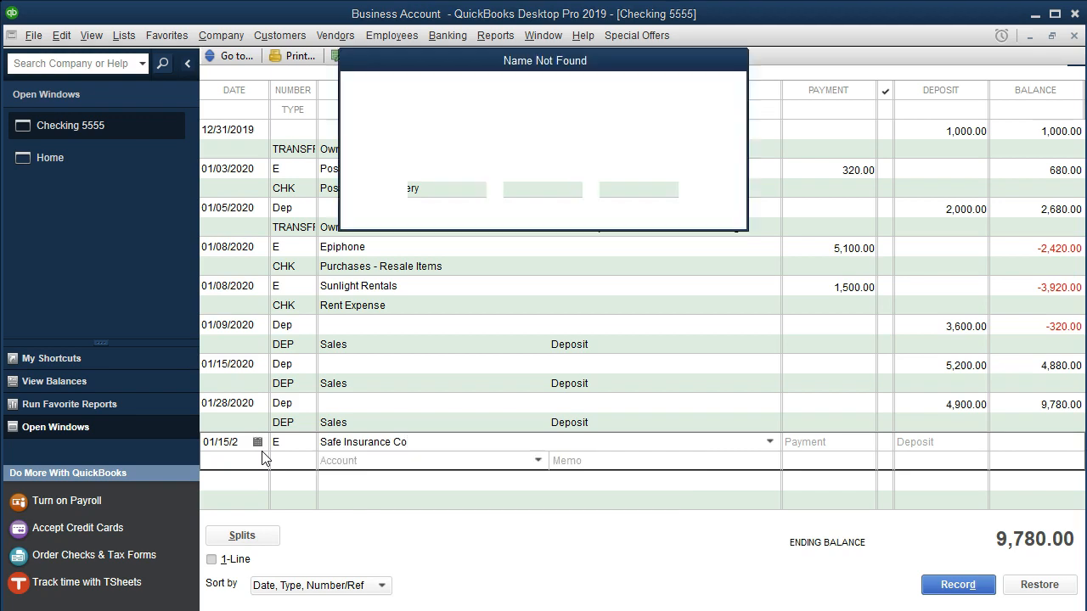
key(Return)
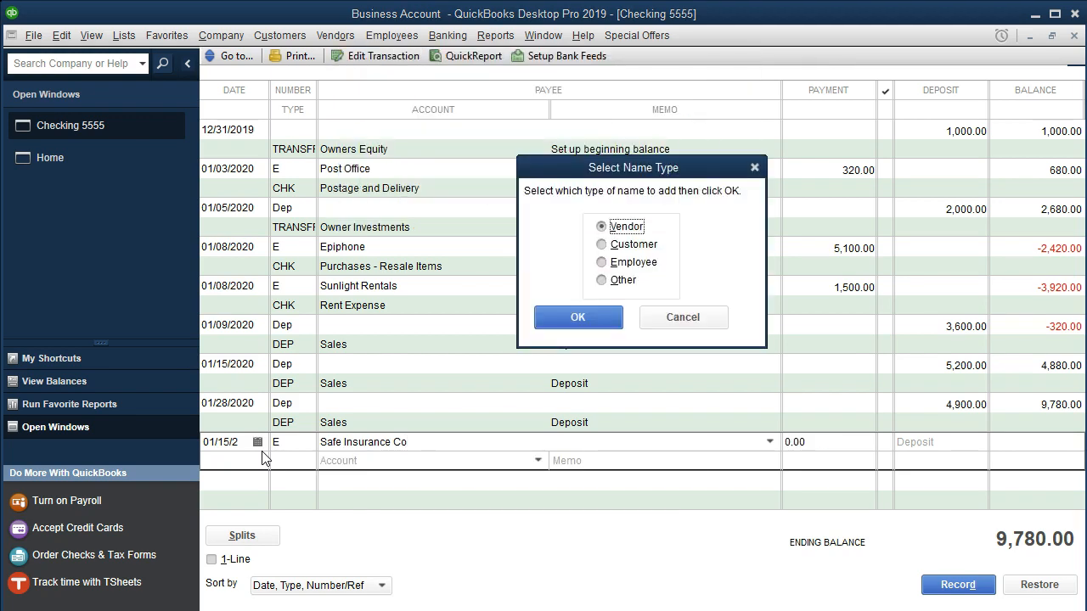
click(547, 309)
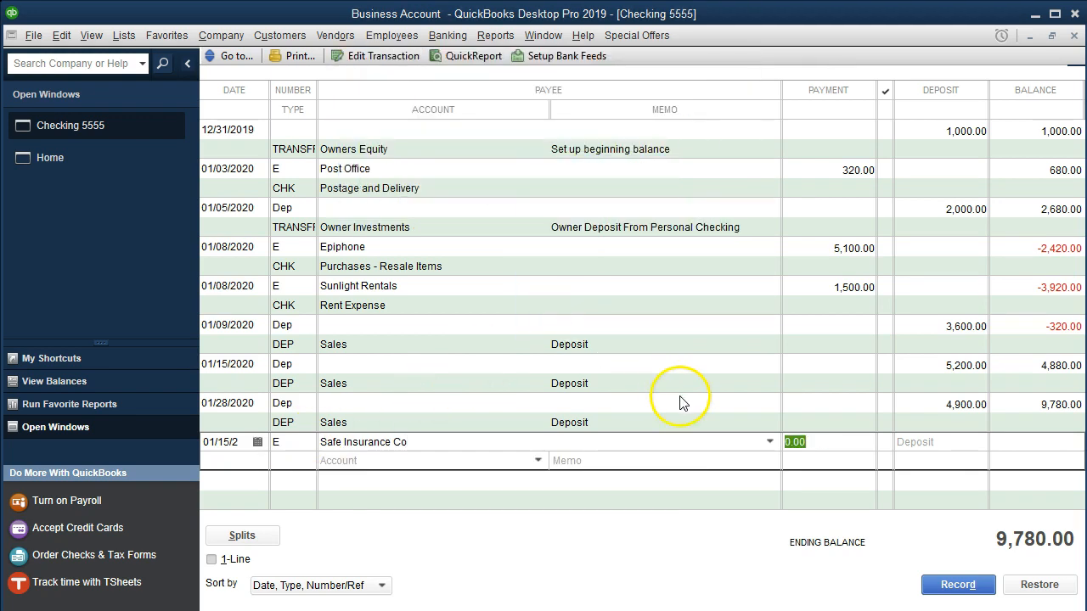
- Set the Safe Insurance Co payment to 600, assign it to Insurance Expense, and record the transaction
text(600)
key(Tab)
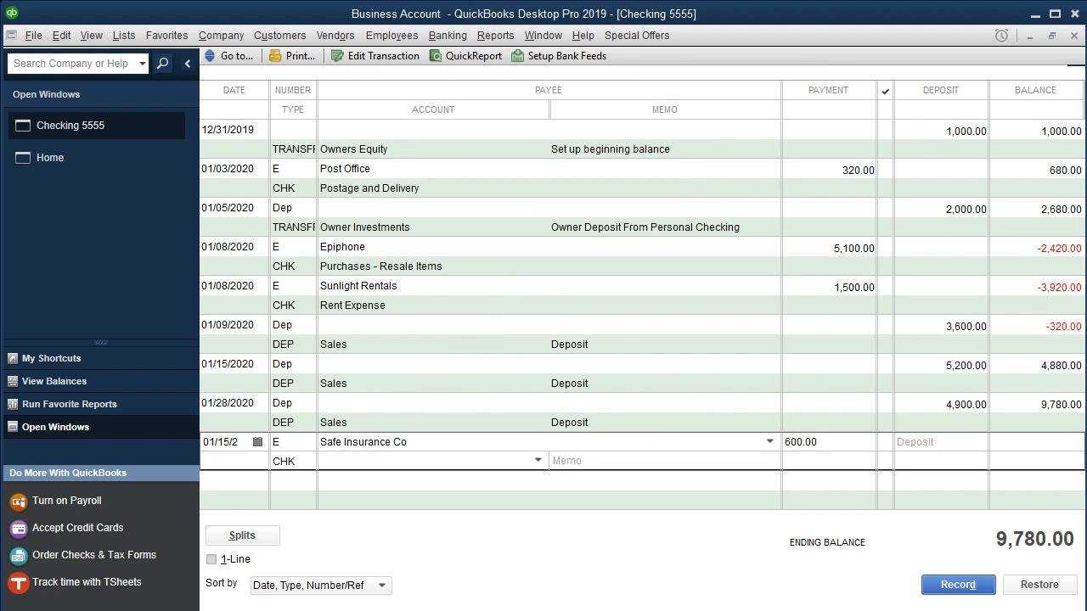
click(538, 460)
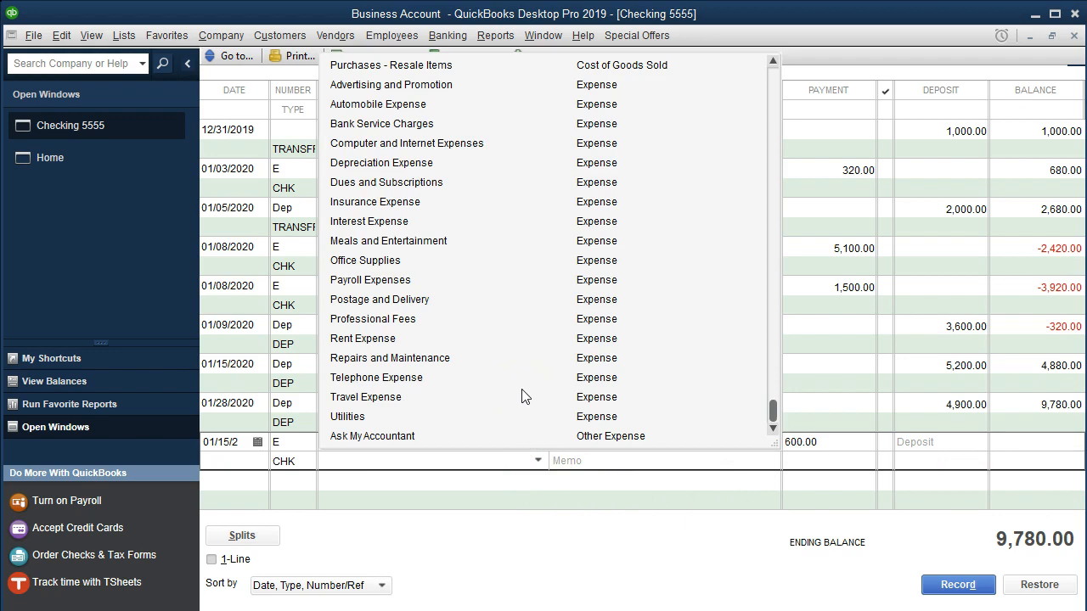
click(405, 204)
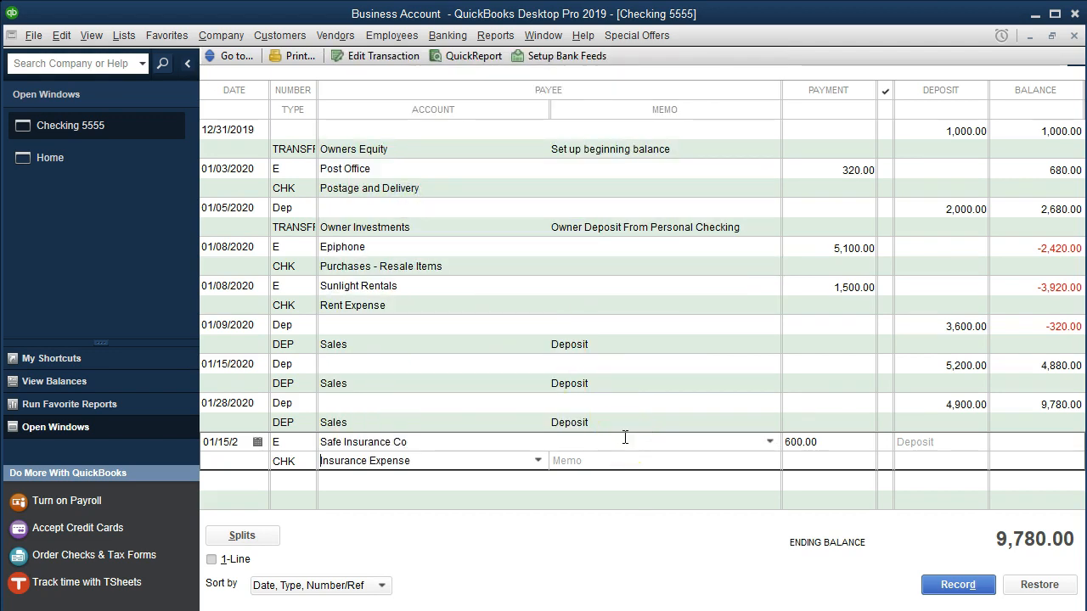
key(Return)
key(Return)
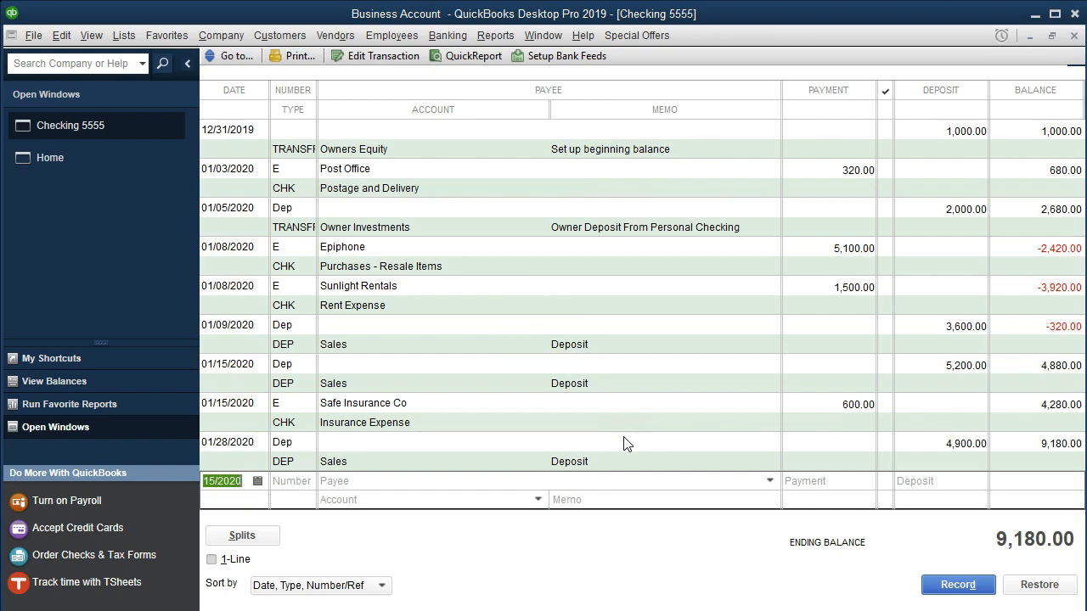
- Switch to the PDF bank statement and highlight the 1/15 Safe Insurance Co withdrawal row, including its amount
key(alt+Tab)
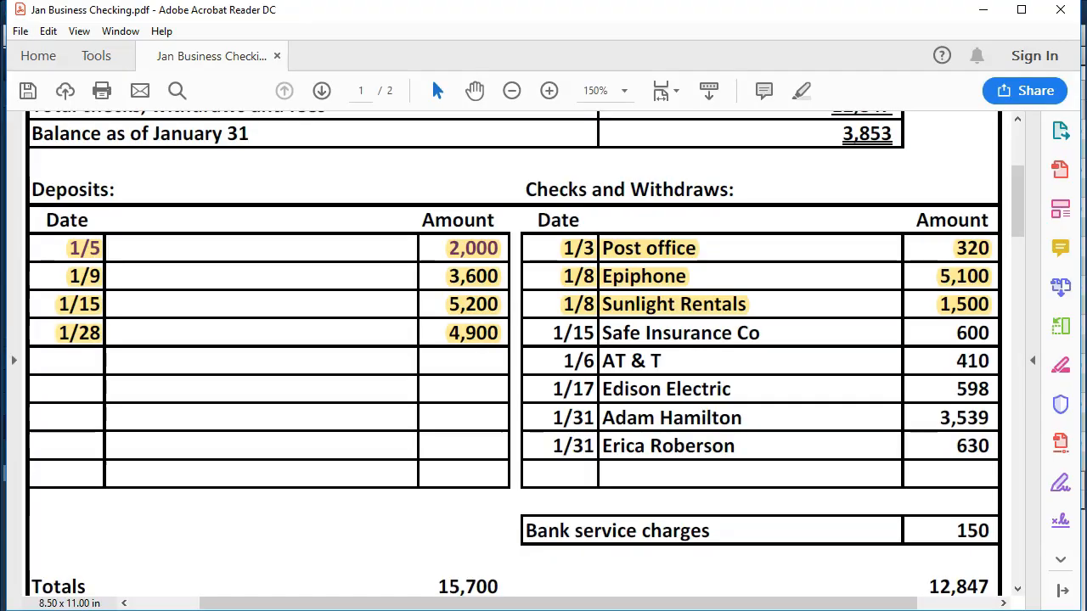
drag(552, 344, 977, 335)
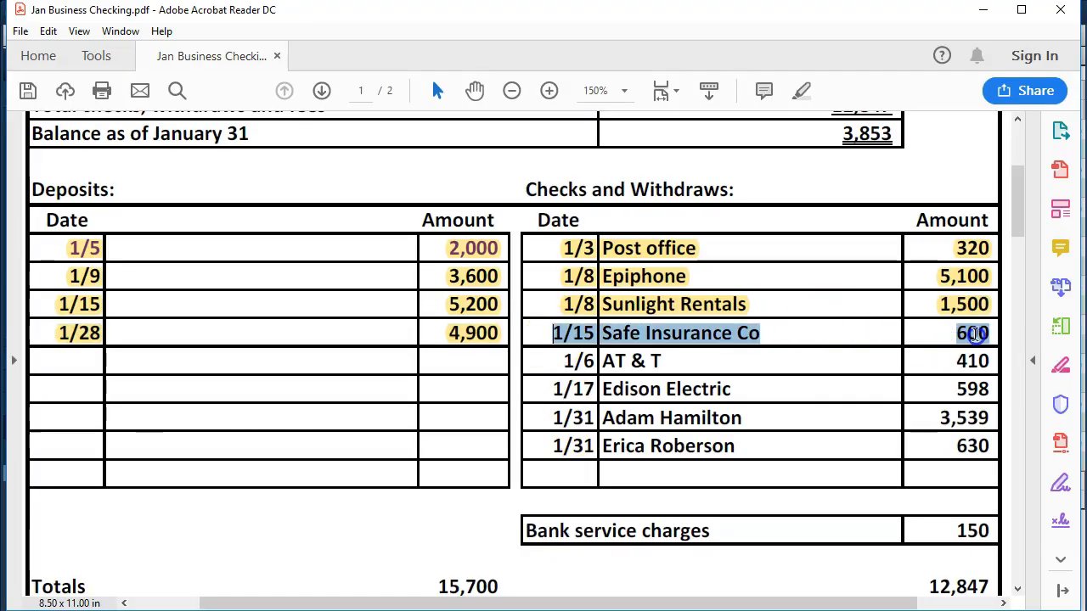
right_click(976, 337)
click(921, 387)
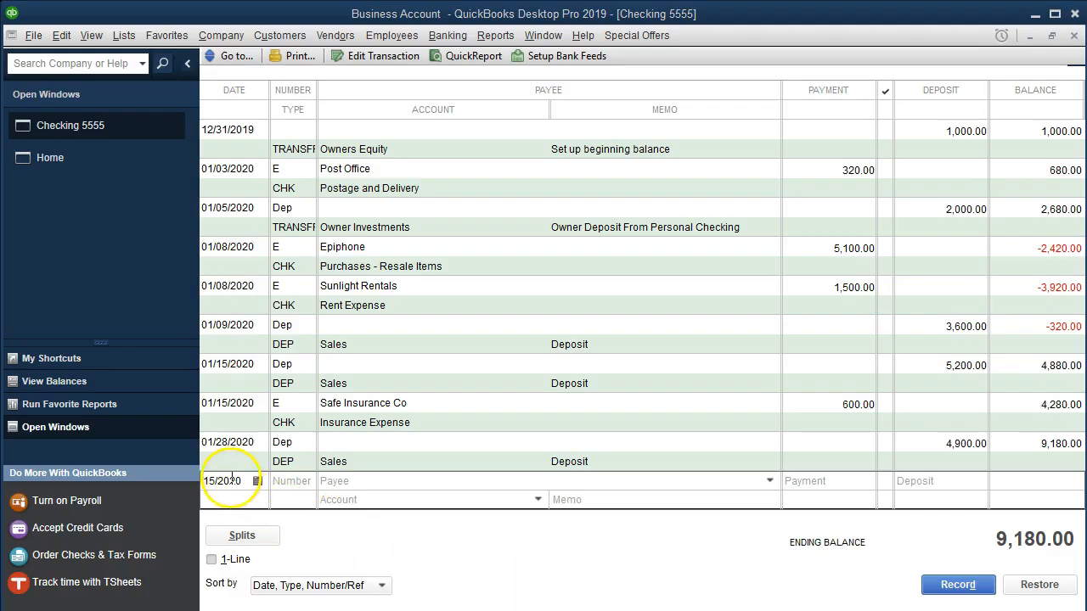
- Switch to QuickBooks and start a new register entry dated 01/16/2020 with E as the number
key(plus)
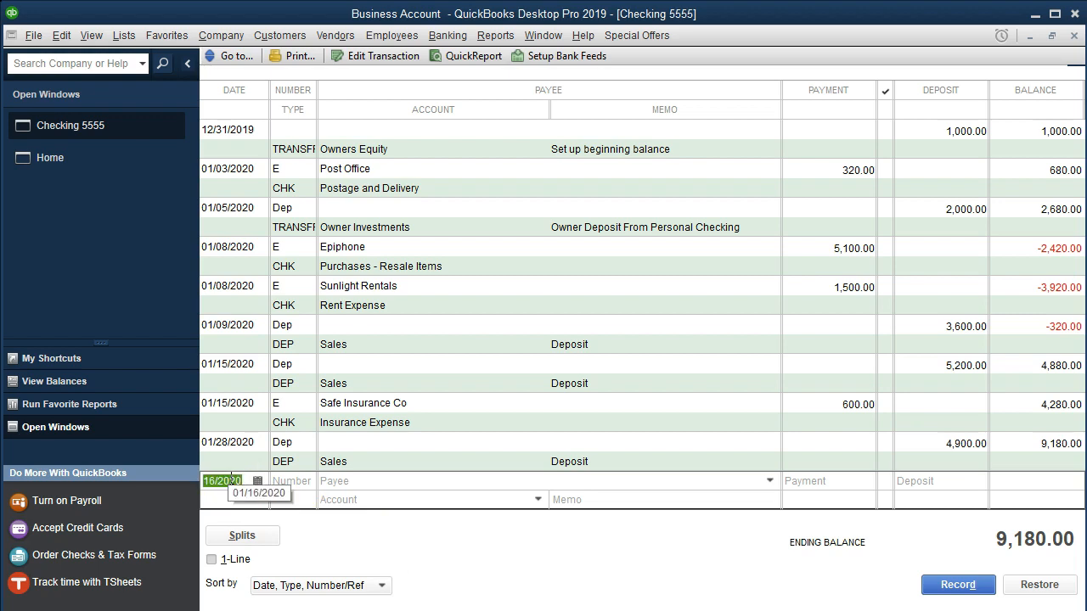
key(Tab)
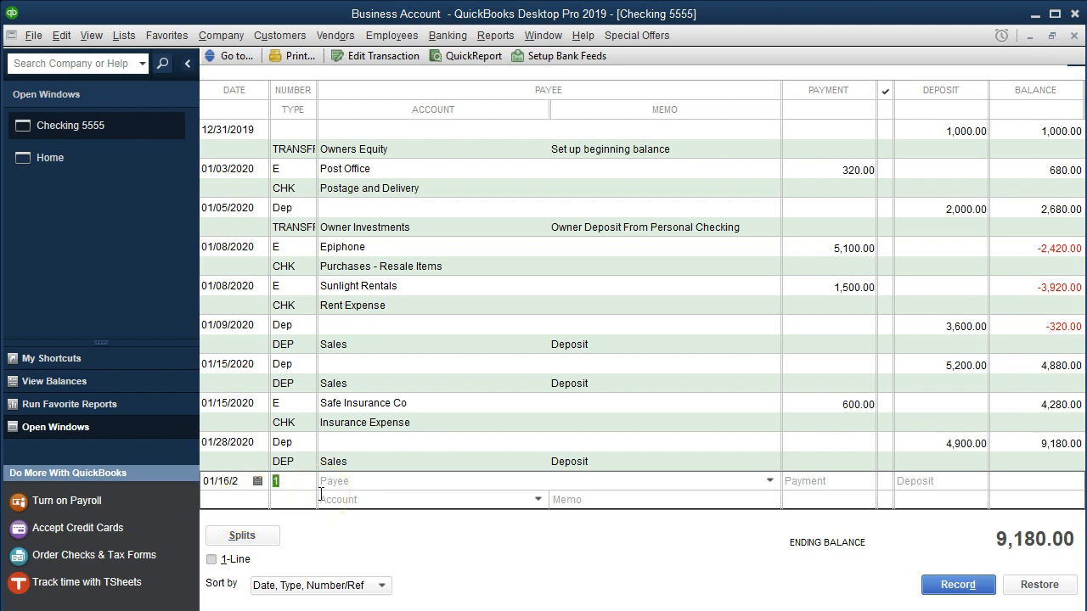
click(294, 481)
text(E)
key(Tab)
- Enter A T & T as the payee and quick-add it to the name list as a vendor
click(348, 482)
text(A T )
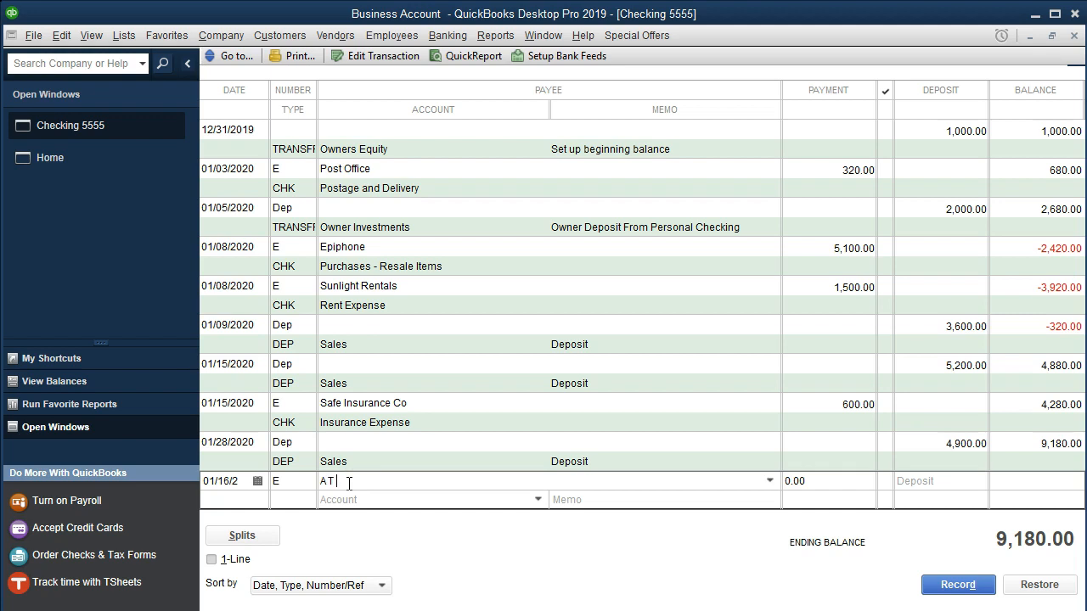
text(& T)
key(Tab)
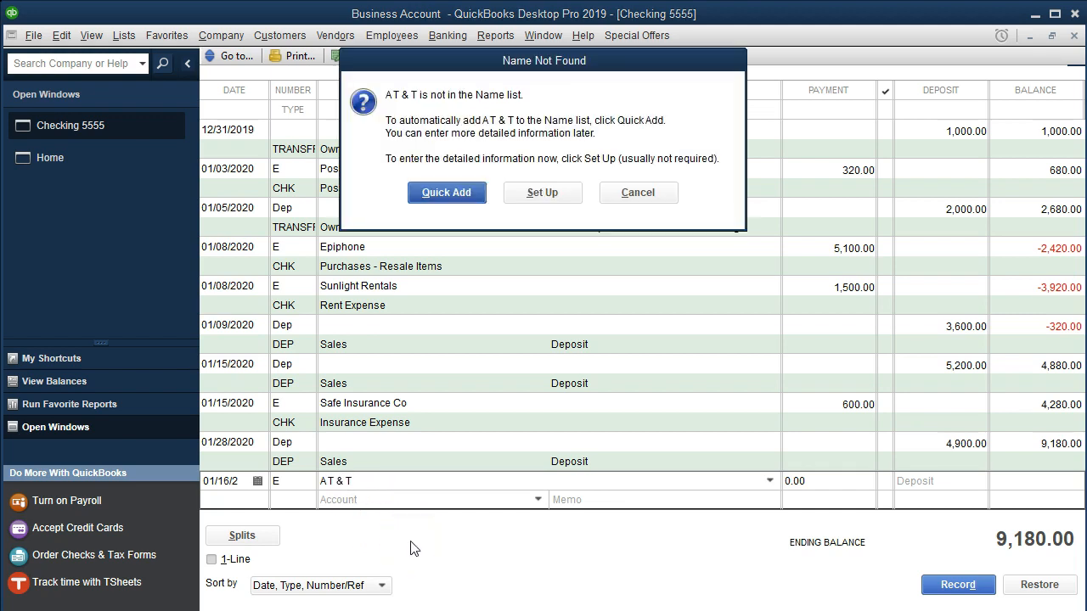
click(456, 194)
click(559, 316)
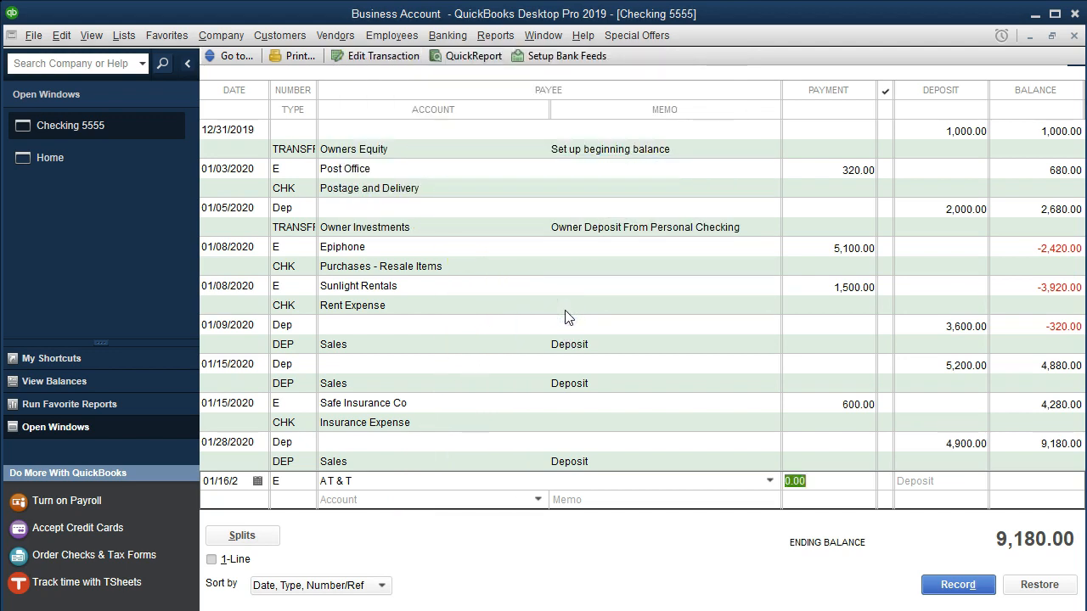
- Set the A T & T payment to 410, assign it to Telephone Expense, and record the transaction
text(410)
key(Tab)
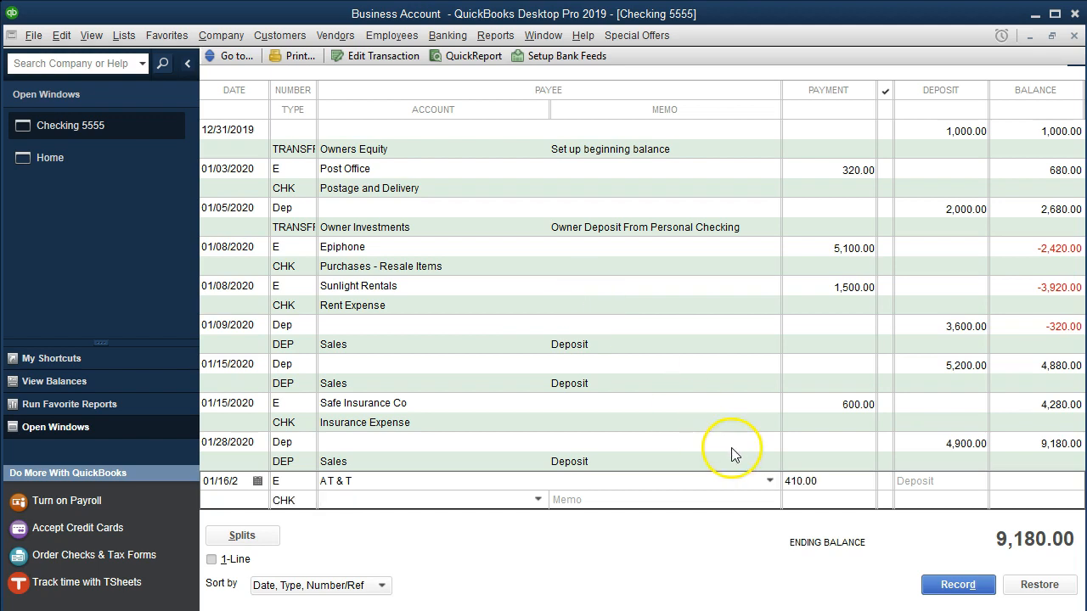
click(537, 499)
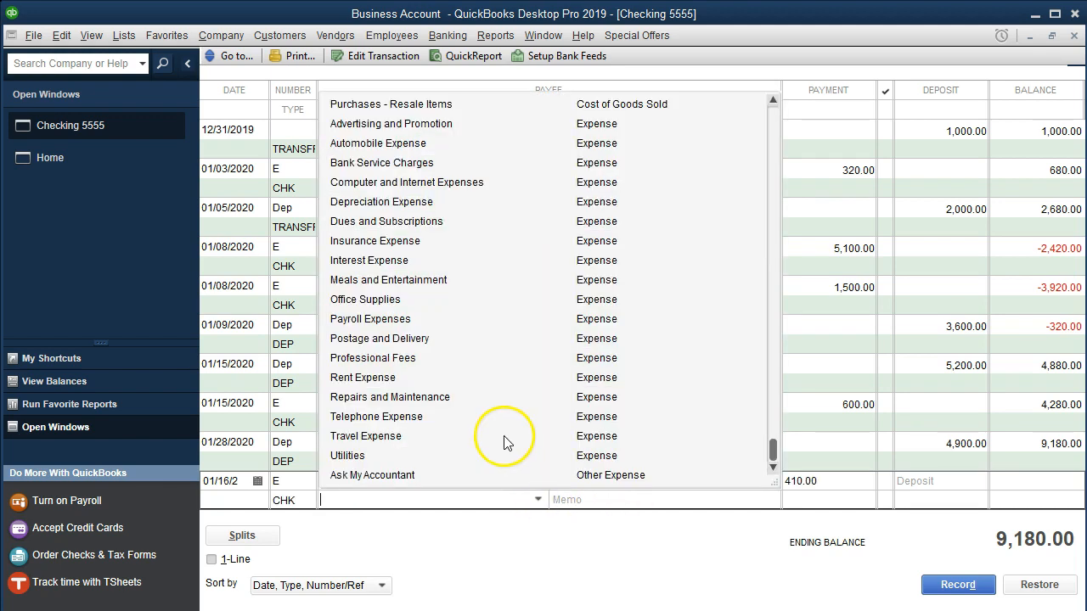
click(412, 422)
key(Return)
key(Return)
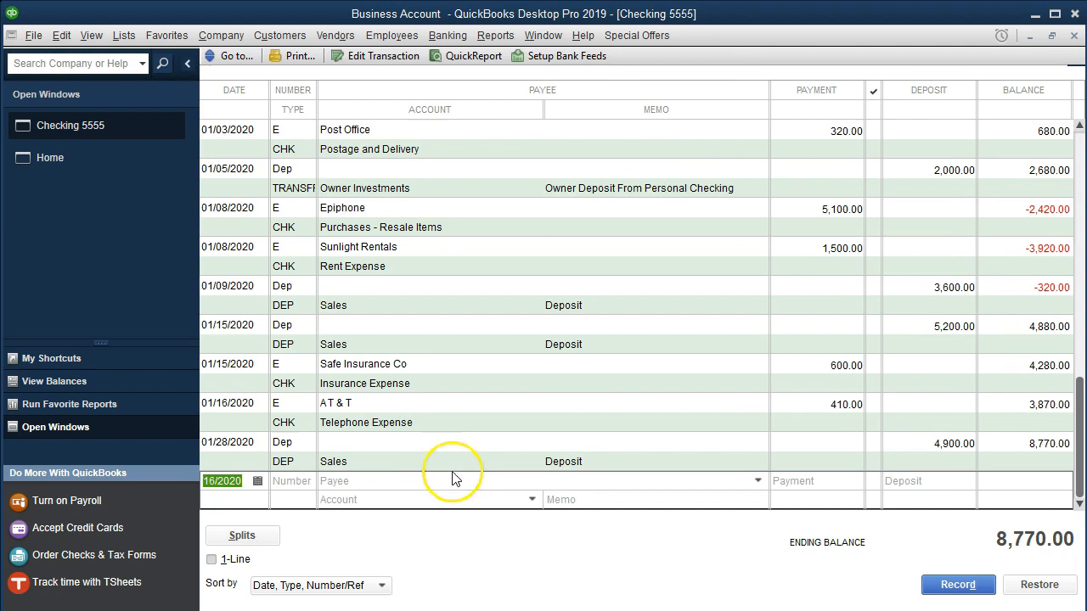
- Highlight the 1/6 AT & T withdrawal row with its amount on the PDF bank statement, and return to the QuickBooks register
key(alt+Tab)
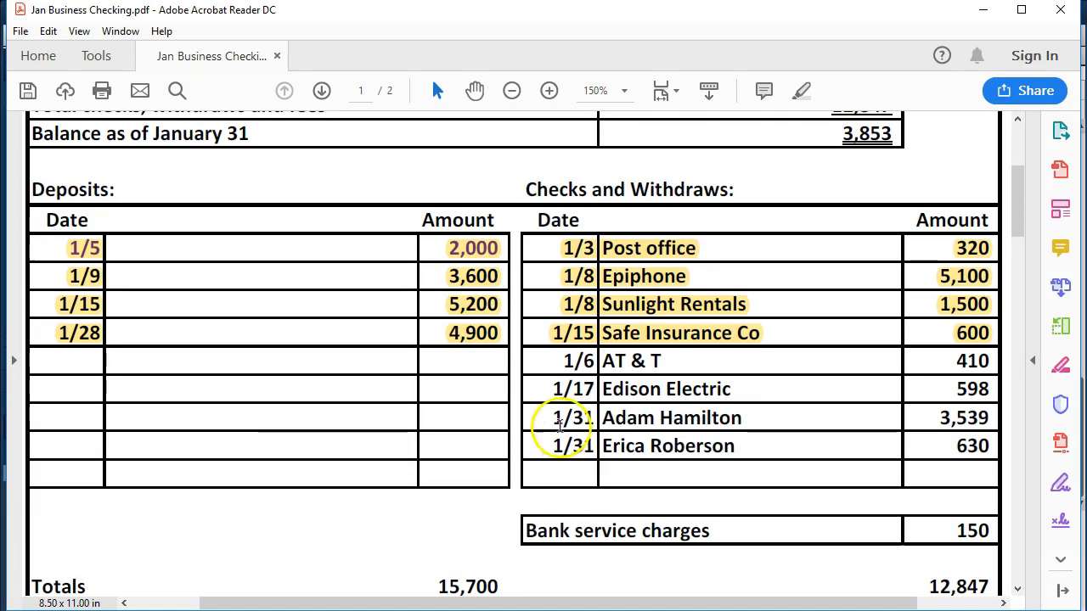
drag(548, 360, 990, 361)
right_click(978, 368)
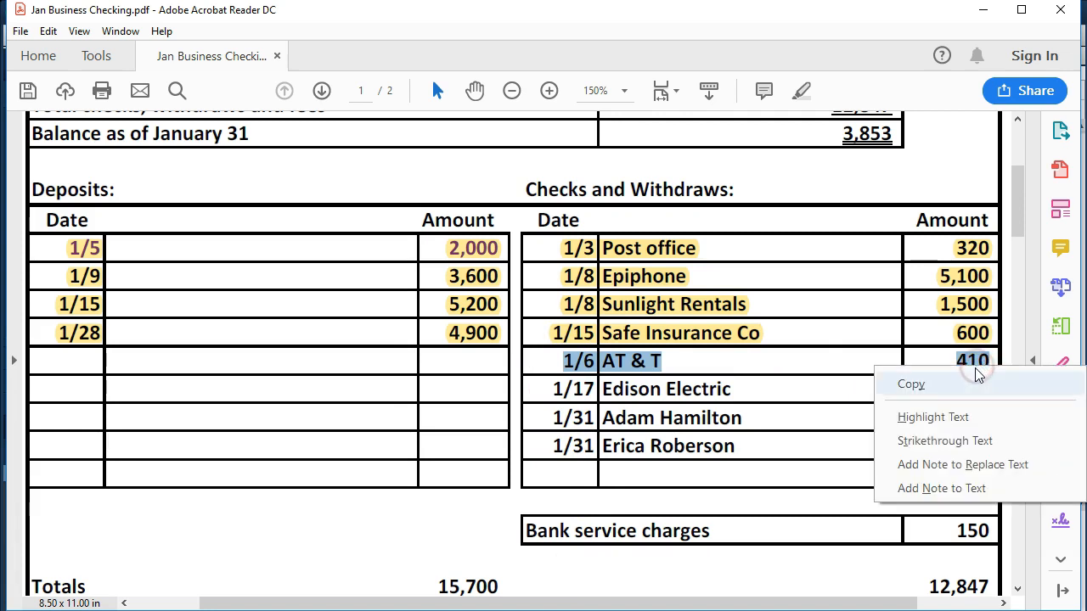
click(933, 417)
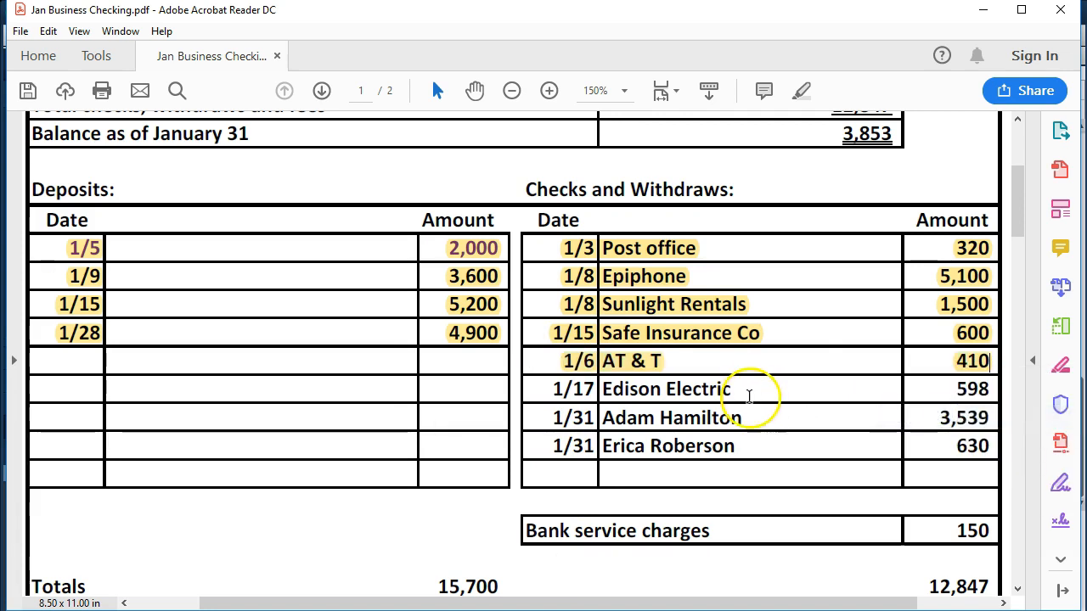
key(alt+Tab)
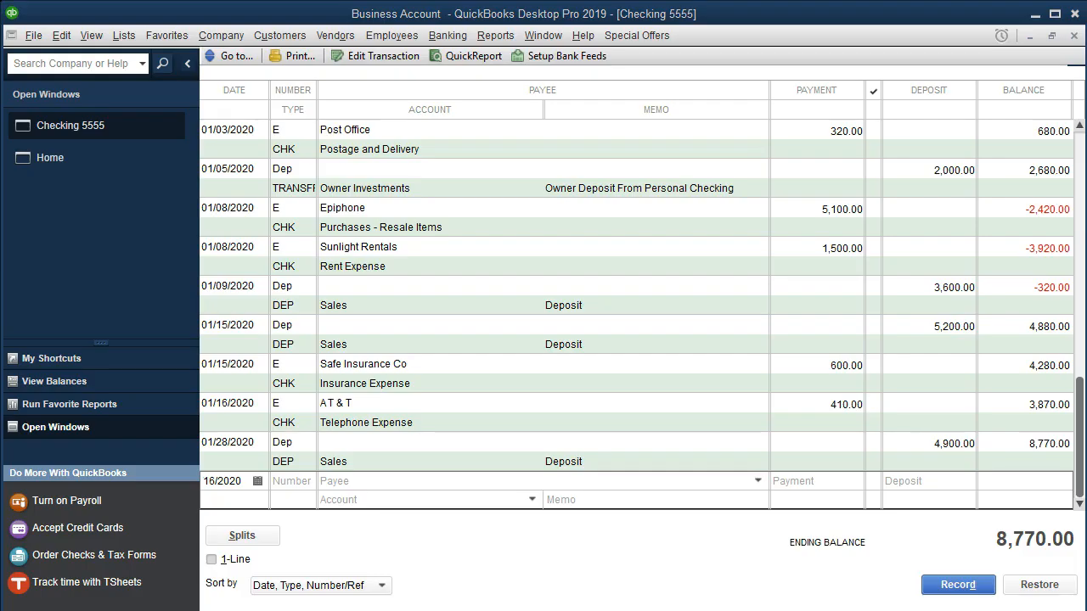
- Start a new register entry dated 01/17/2020 with E as the number
click(234, 482)
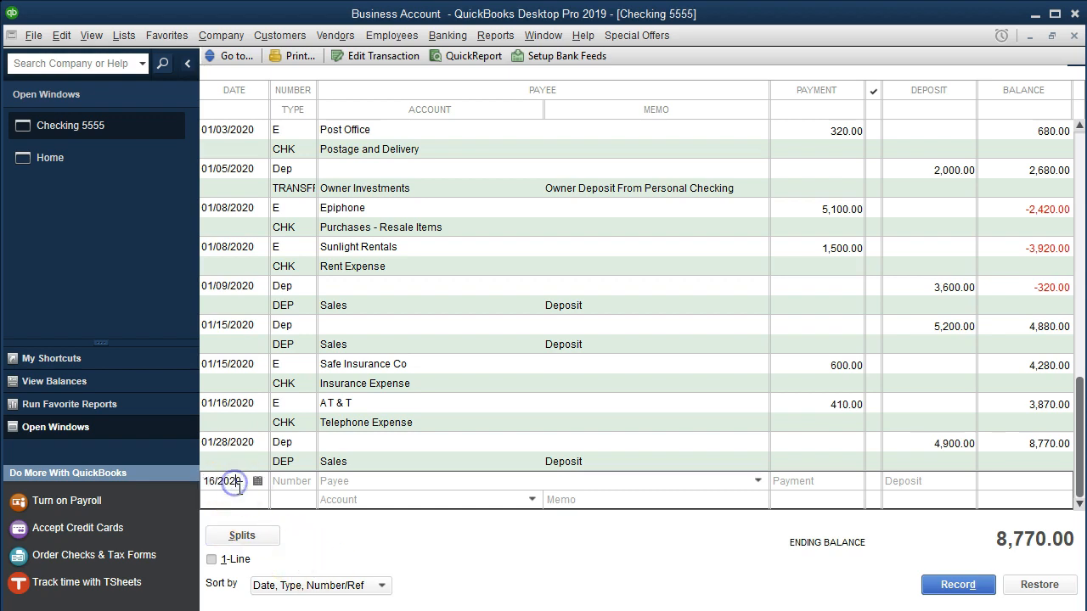
key(plus)
key(Tab)
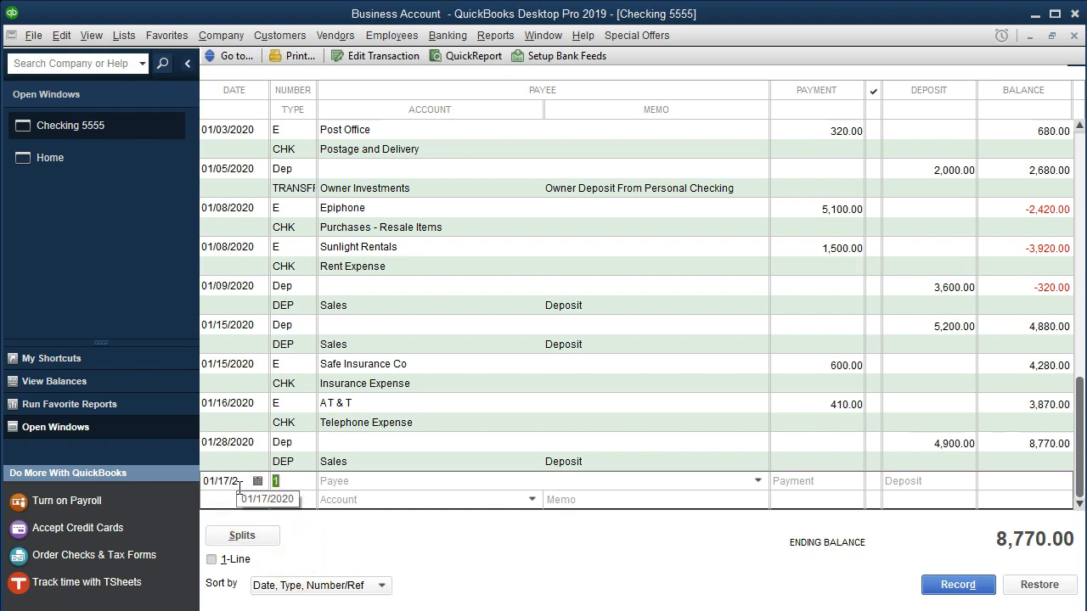
text(E)
key(Tab)
- Enter Edison Electric as the payee and quick-add it to the name list as a vendor
text(Edison Electric)
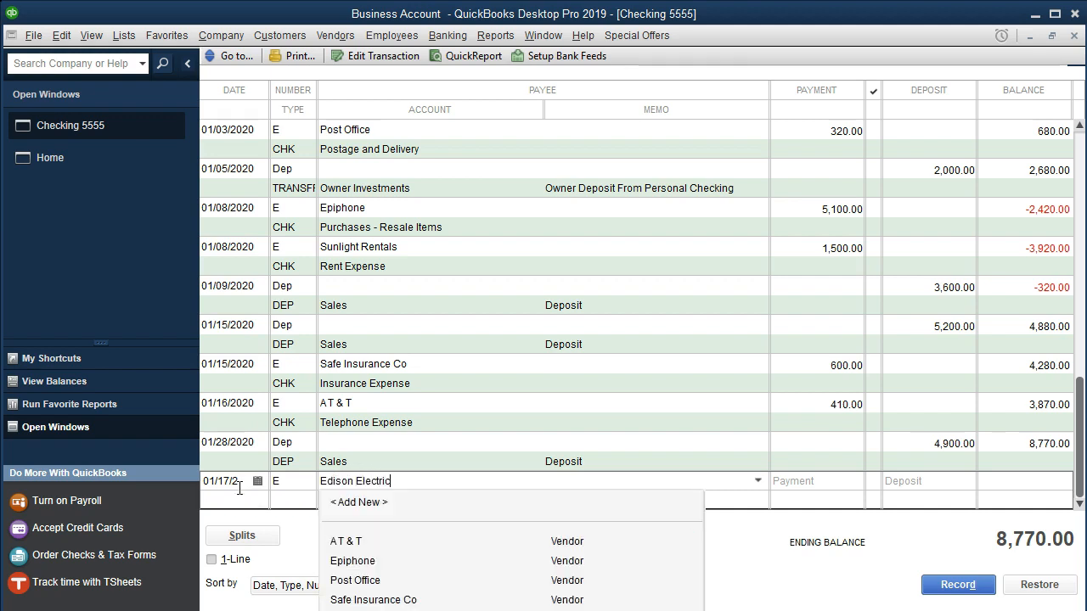
key(Tab)
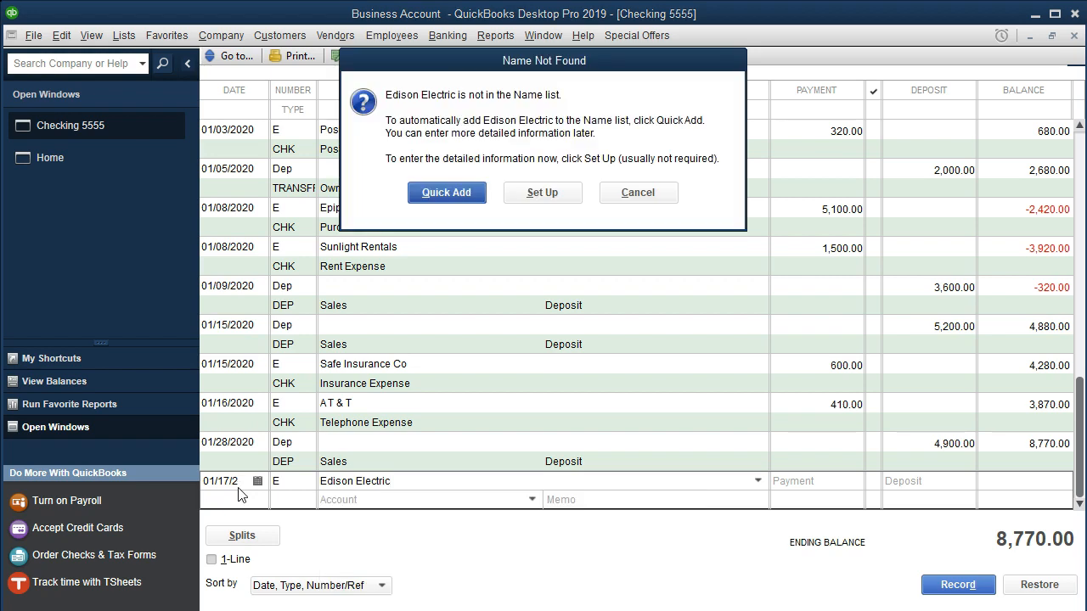
click(450, 195)
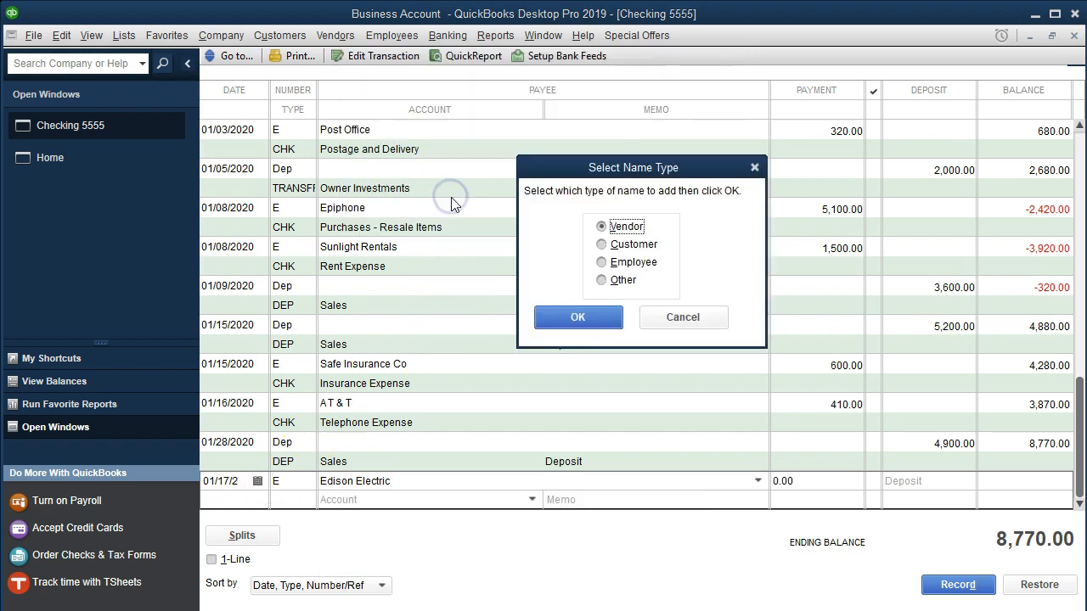
click(559, 315)
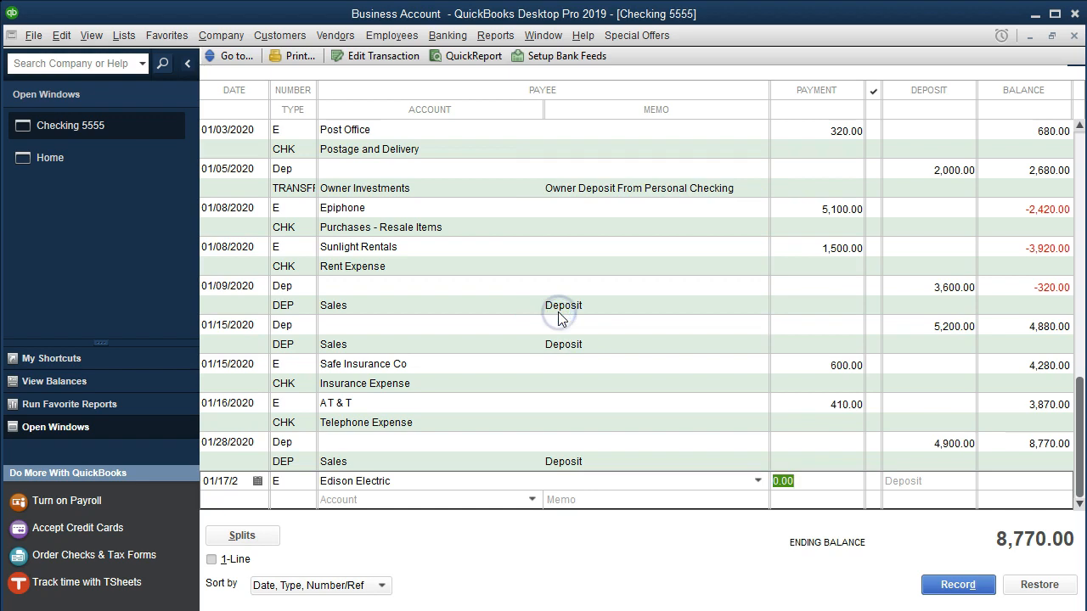
- Set the Edison Electric payment to 598, assign it to Utilities, and record the transaction
text(598)
key(Tab)
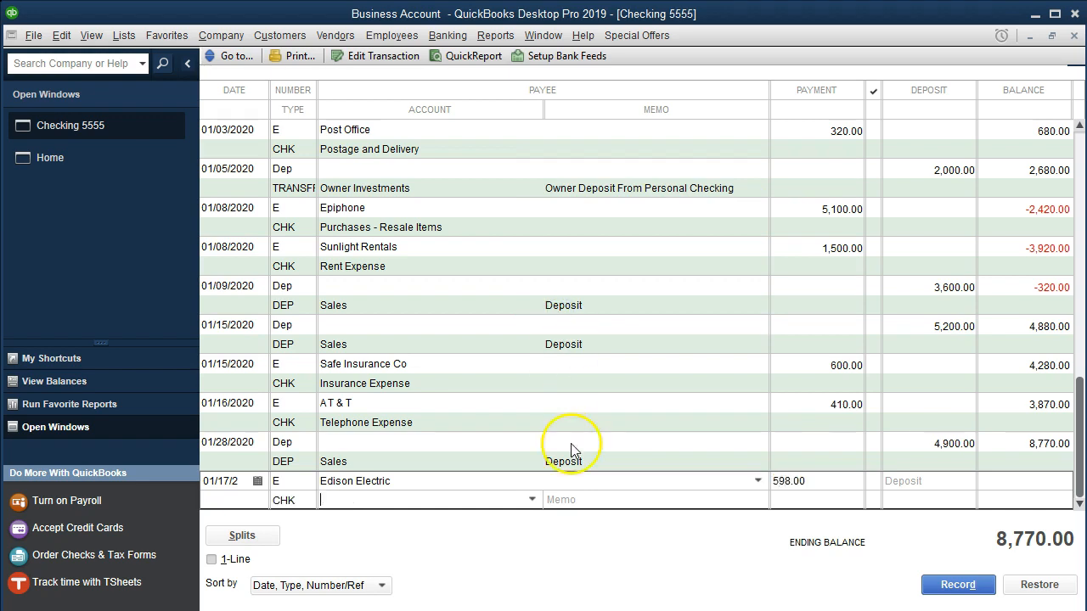
click(531, 500)
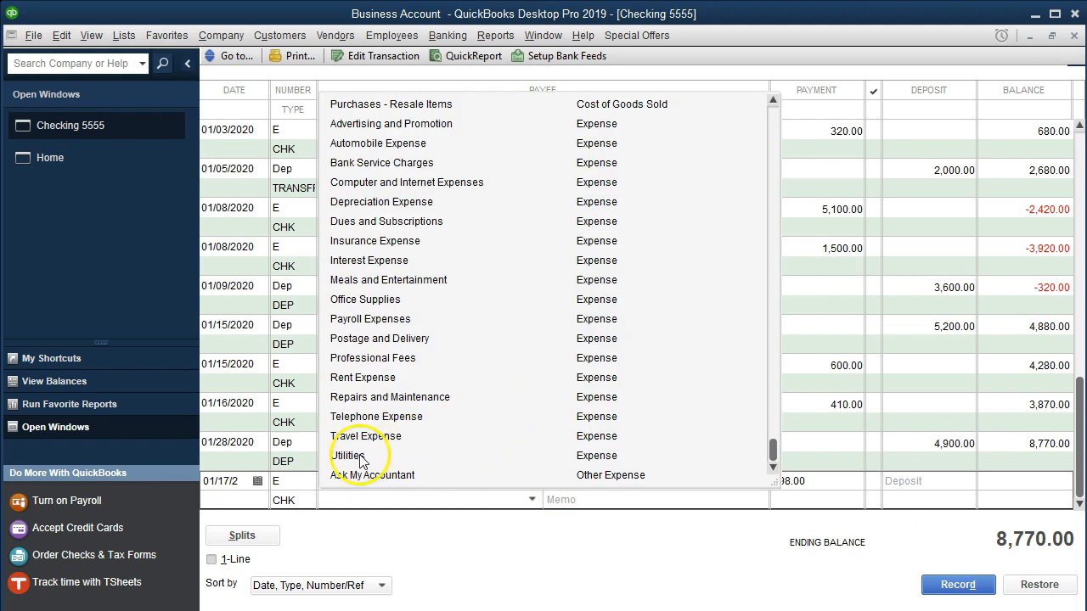
click(584, 456)
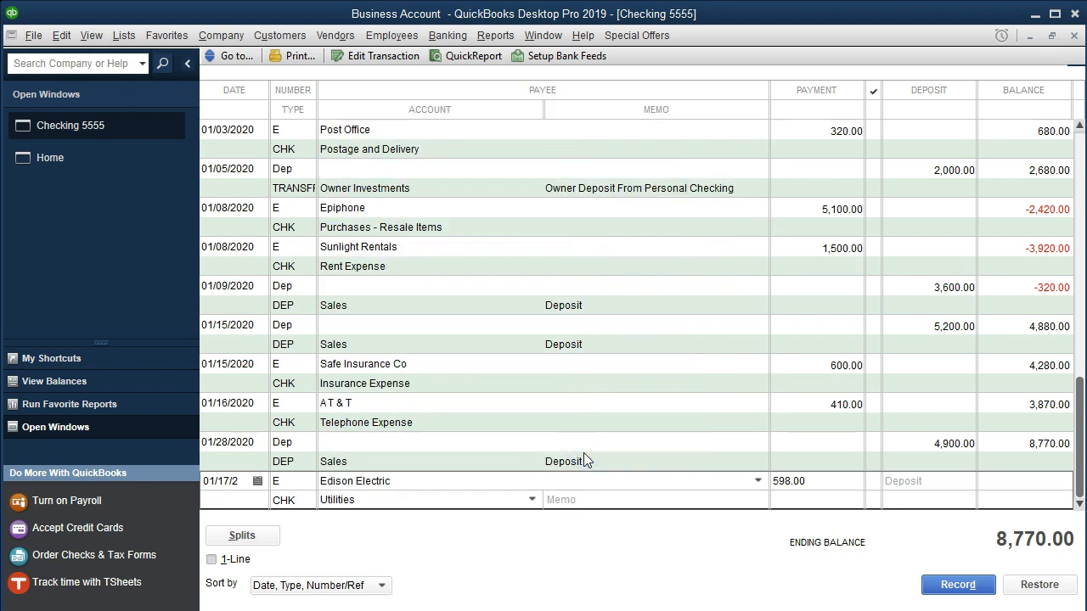
key(Return)
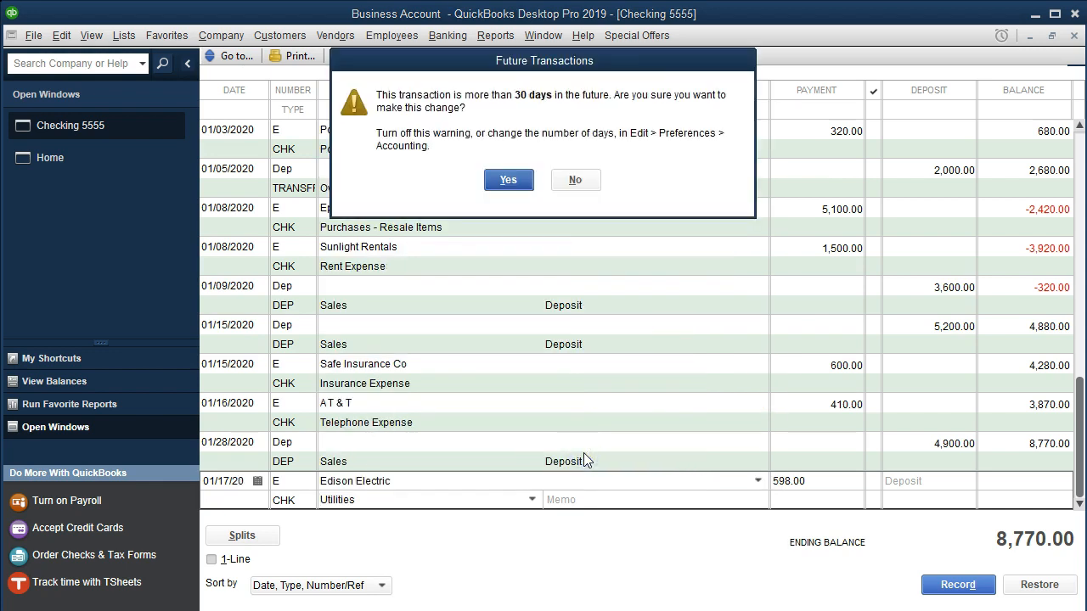
click(509, 180)
- Switch to the PDF bank statement in Acrobat Reader and highlight the 1/17 Edison Electric withdrawal row with its amount
key(alt+Tab)
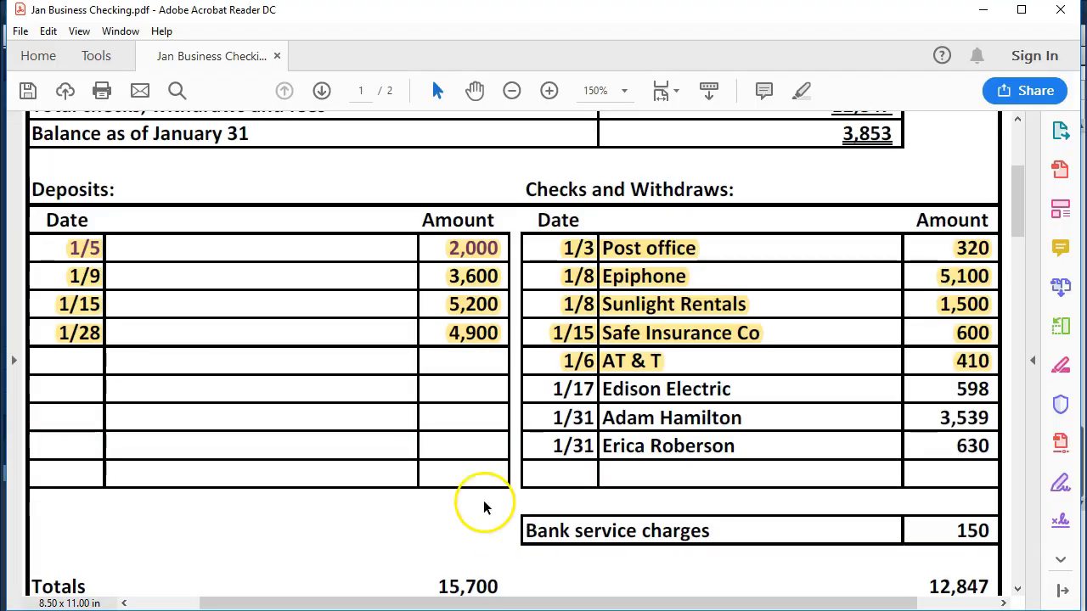
drag(544, 393, 973, 388)
right_click(973, 388)
click(958, 444)
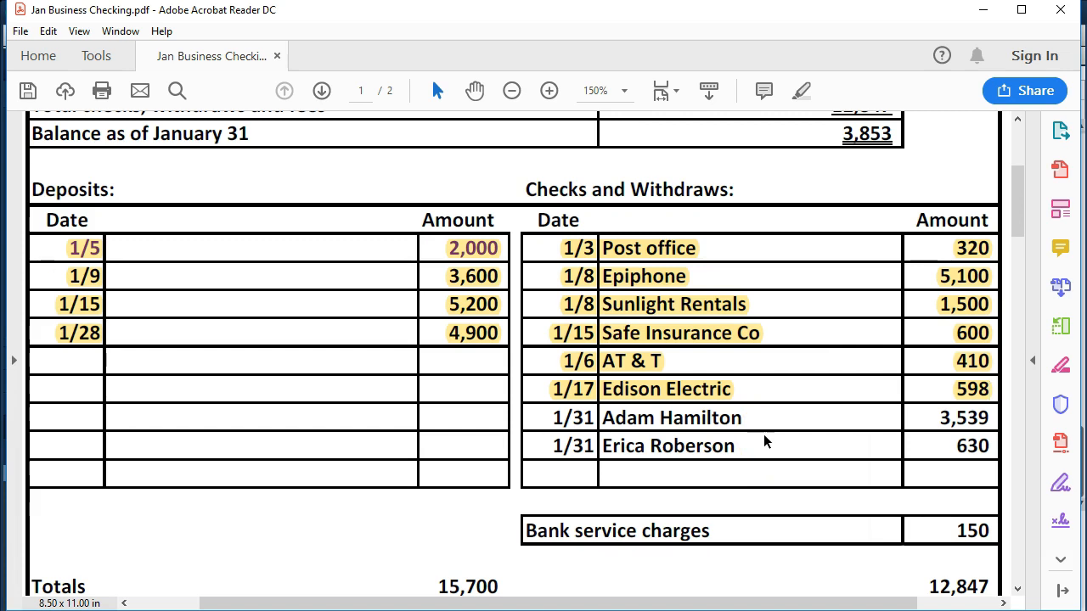
click(880, 417)
click(907, 418)
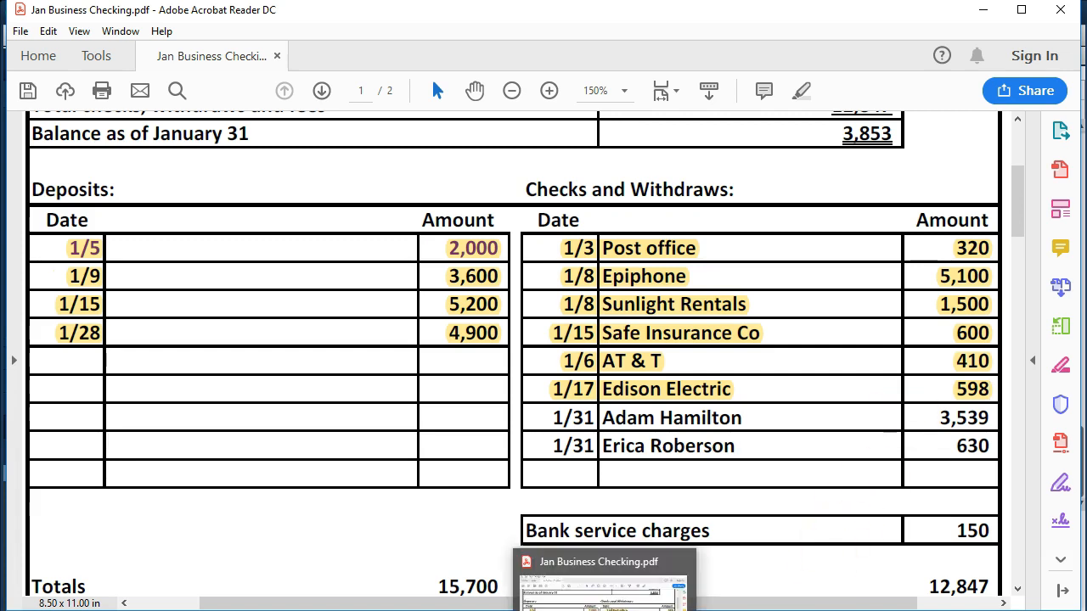
- Return to the QuickBooks register and start a new entry dated 01/31/2020 with E as the number
click(607, 610)
click(235, 483)
key(plus)
key(plus)
key(plus)
key(plus)
key(plus)
key(plus)
key(plus)
key(plus)
key(plus)
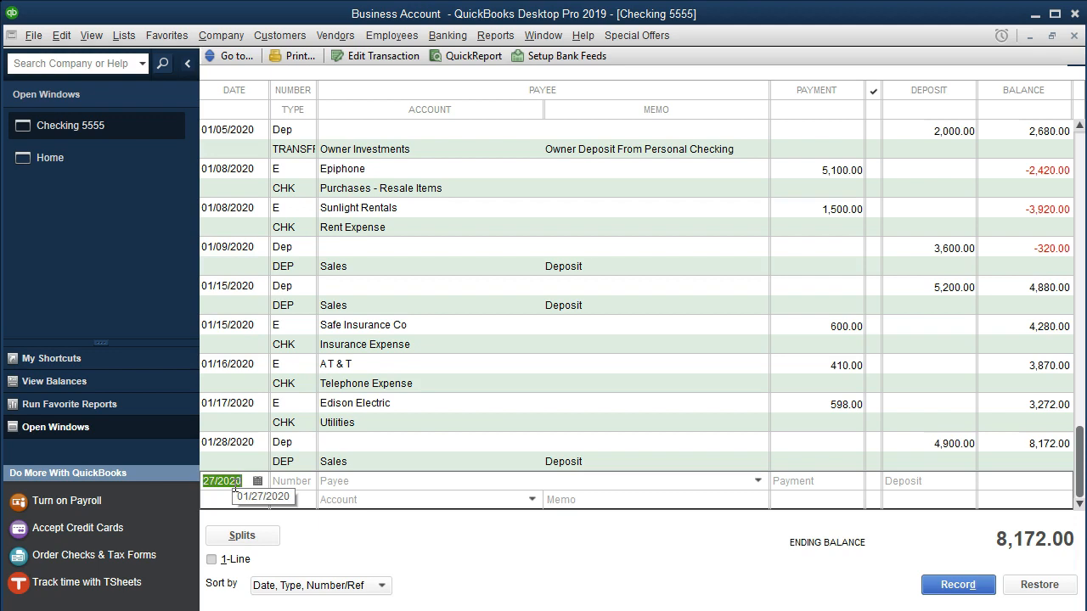
key(plus)
key(plus)
key(Tab)
text(E)
key(Tab)
- Enter the full name from the statement's first 1/31 withdrawal as the payee and quick-add it as an employee
text(Adam )
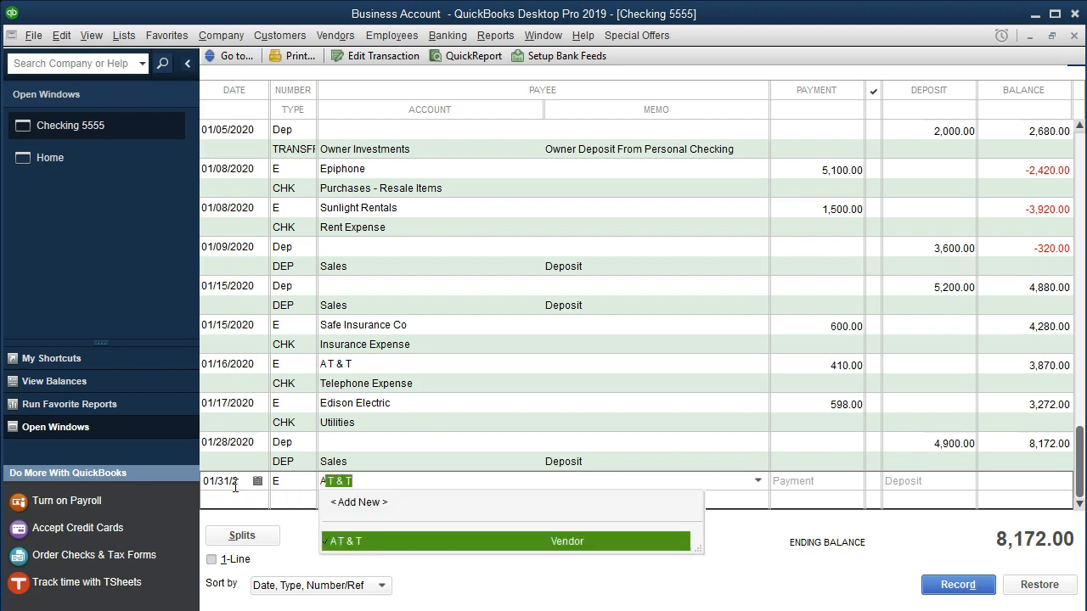
text(Hamilton)
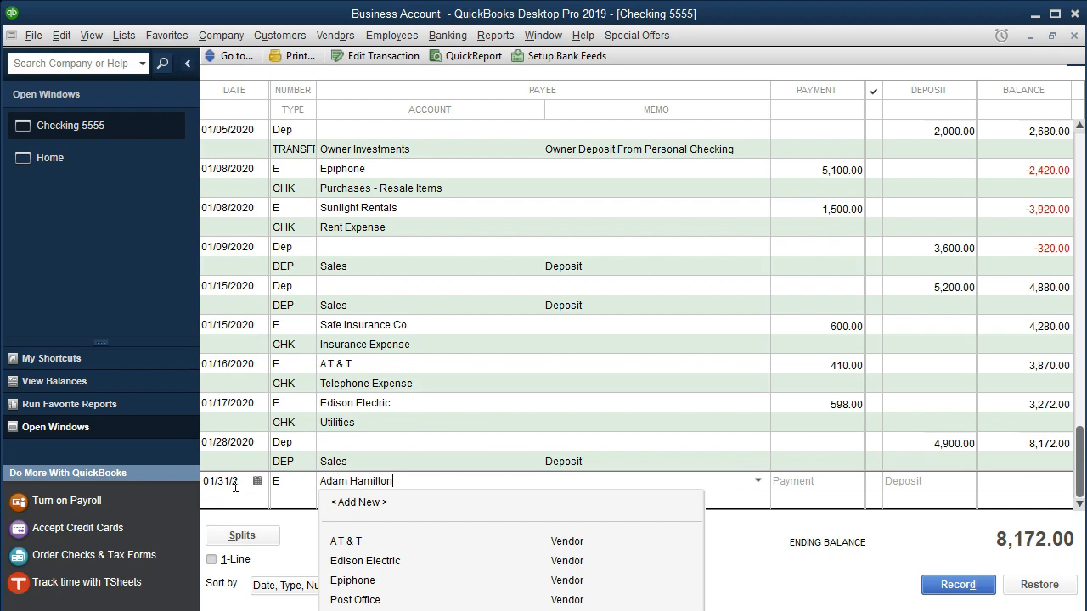
key(Tab)
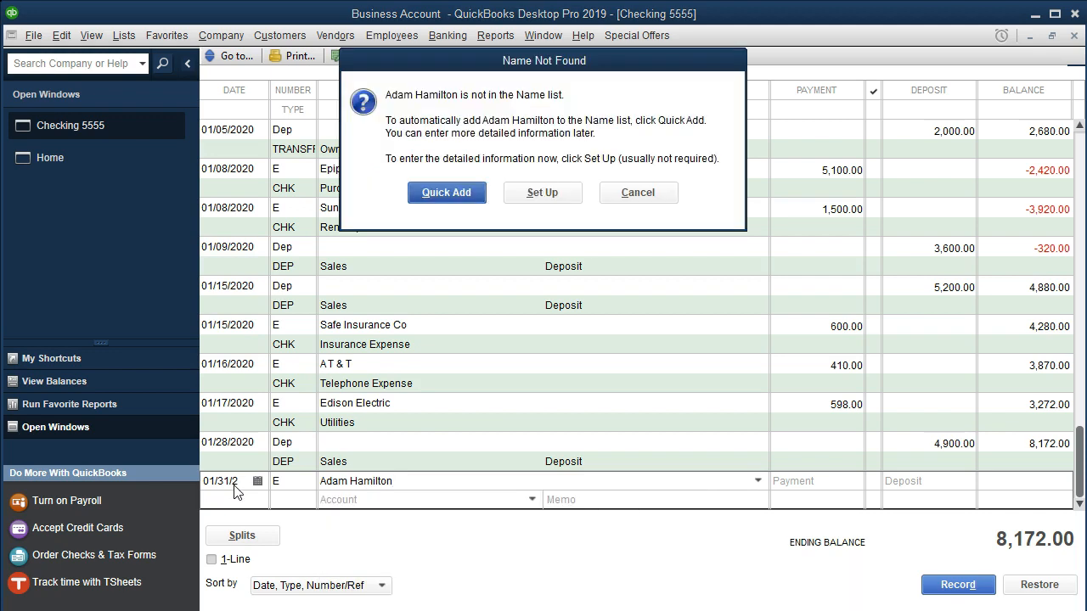
click(470, 193)
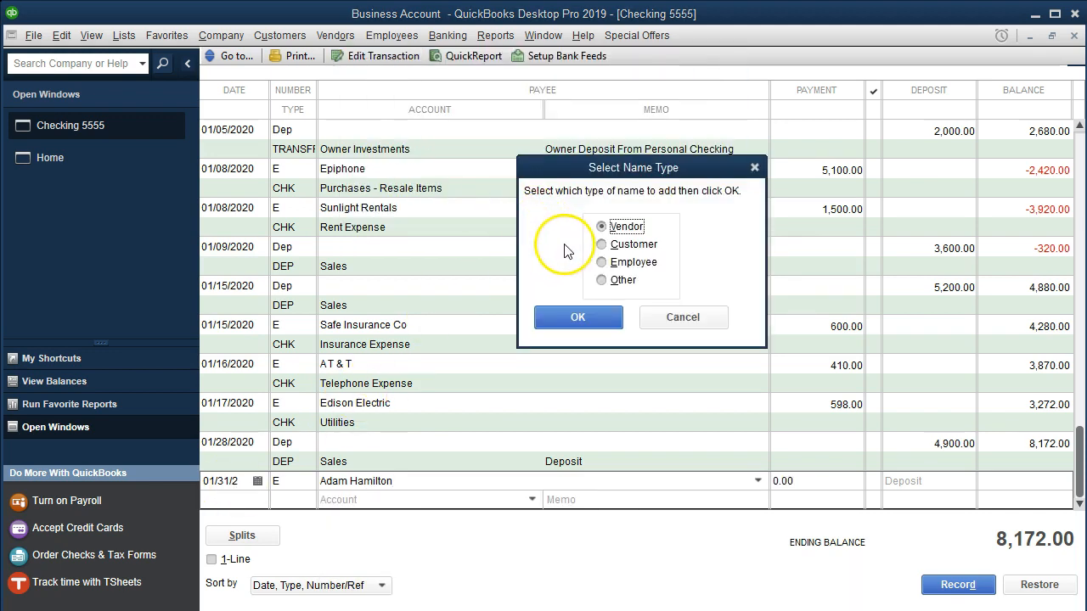
click(604, 264)
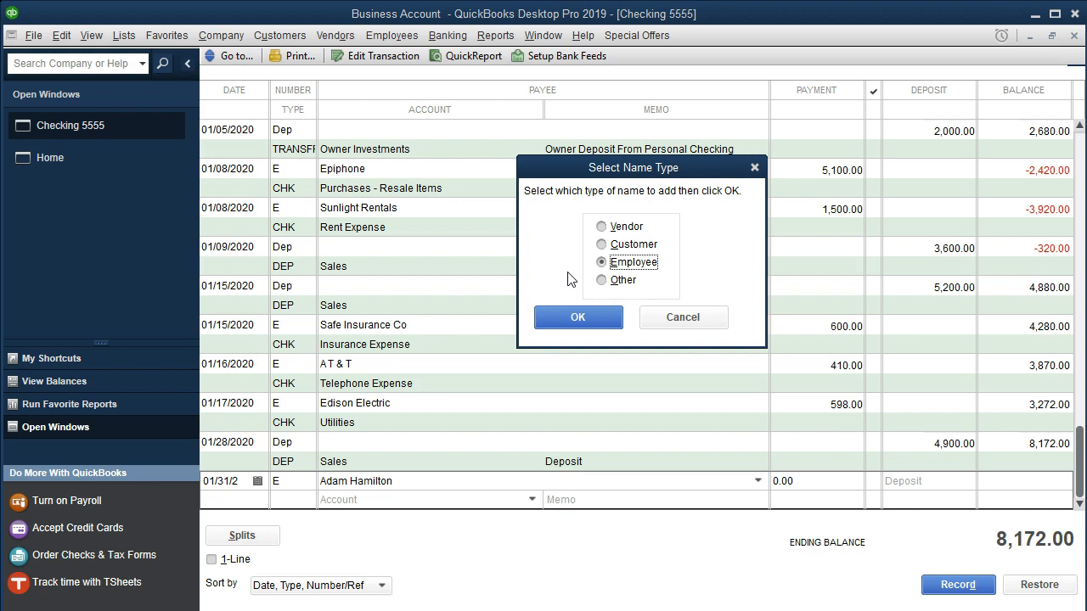
click(572, 317)
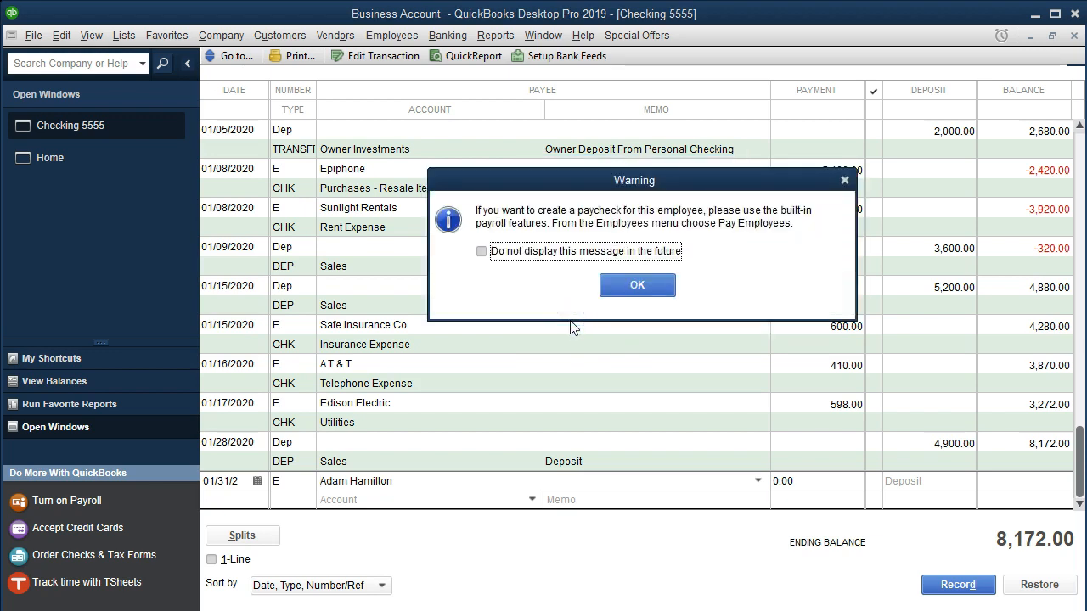
click(628, 285)
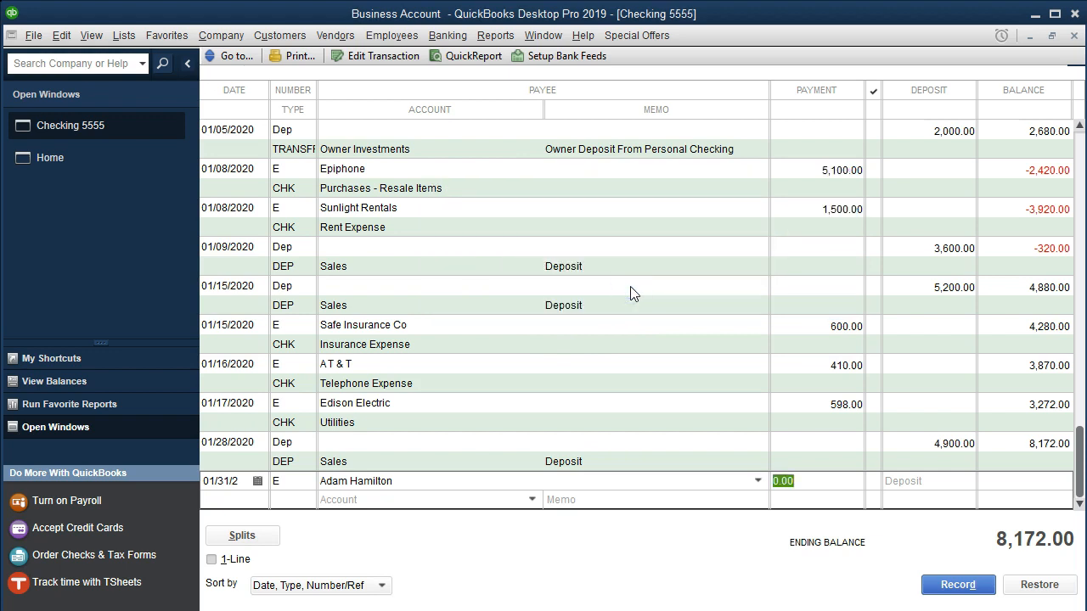
- Set the first employee's payment to 3,539, assign it to Payroll Expenses, and record the transaction
text(3539)
key(Tab)
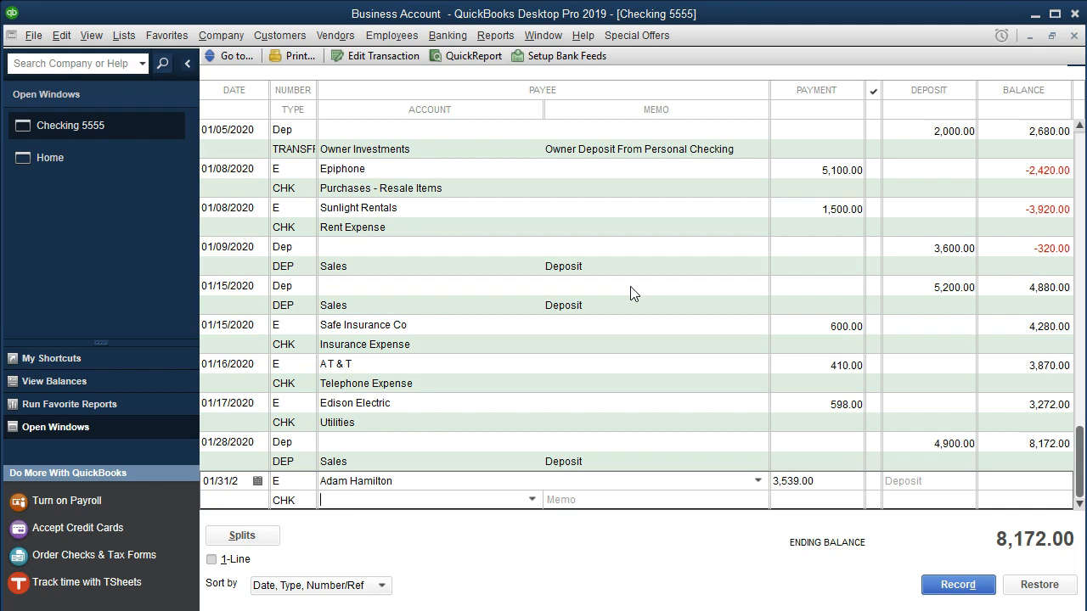
text(Payroll Expenses)
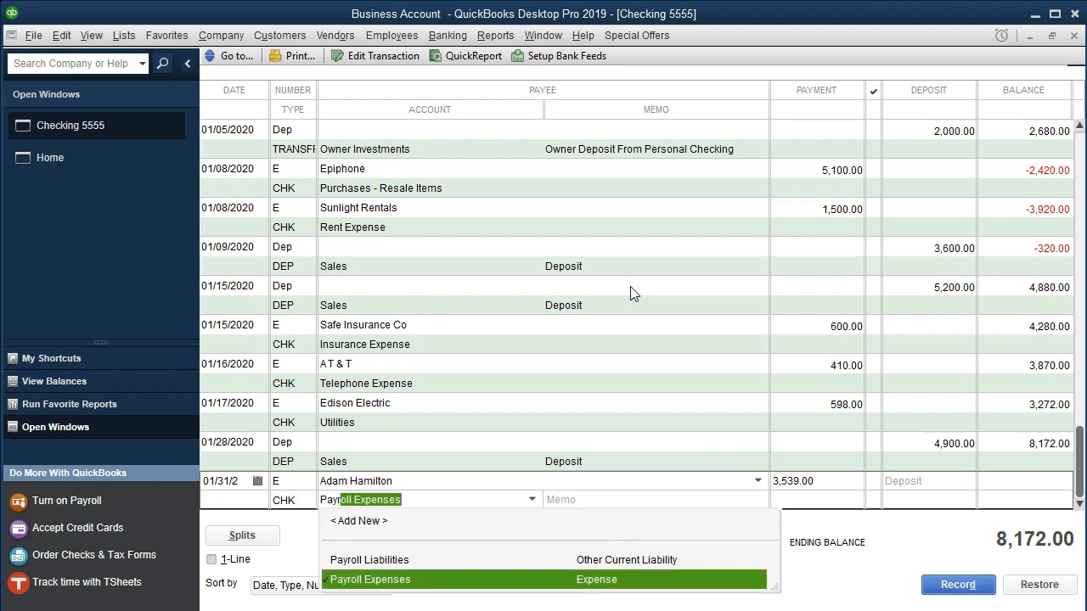
click(533, 499)
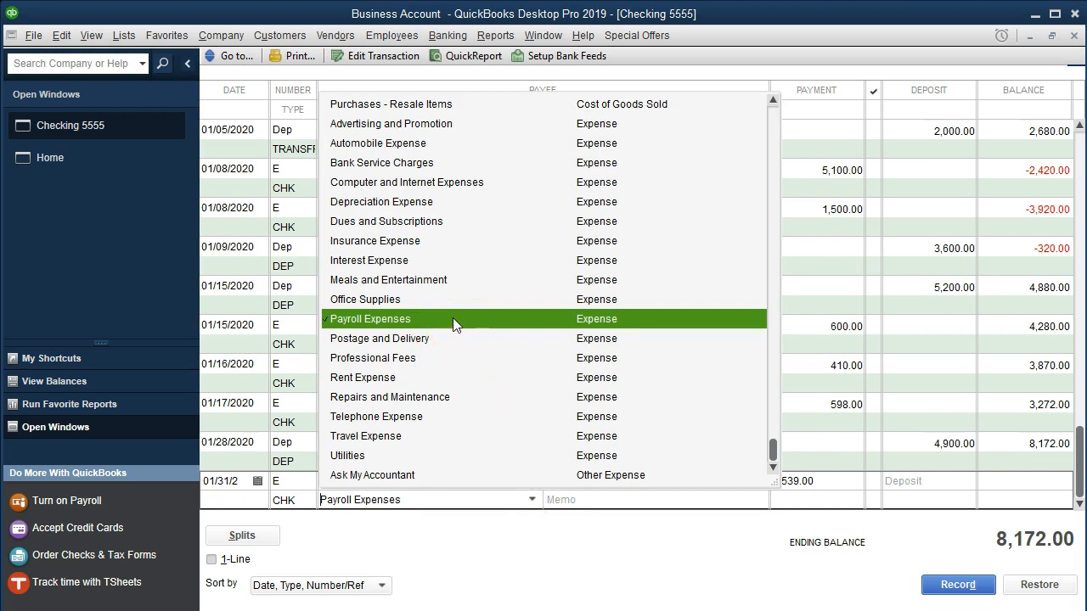
click(454, 321)
click(595, 499)
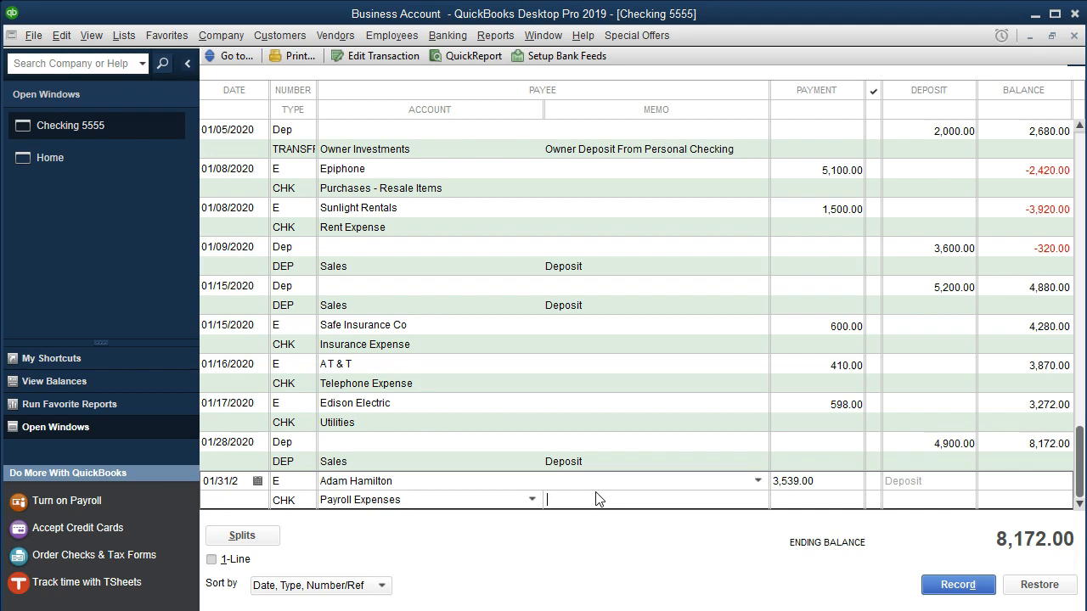
key(Return)
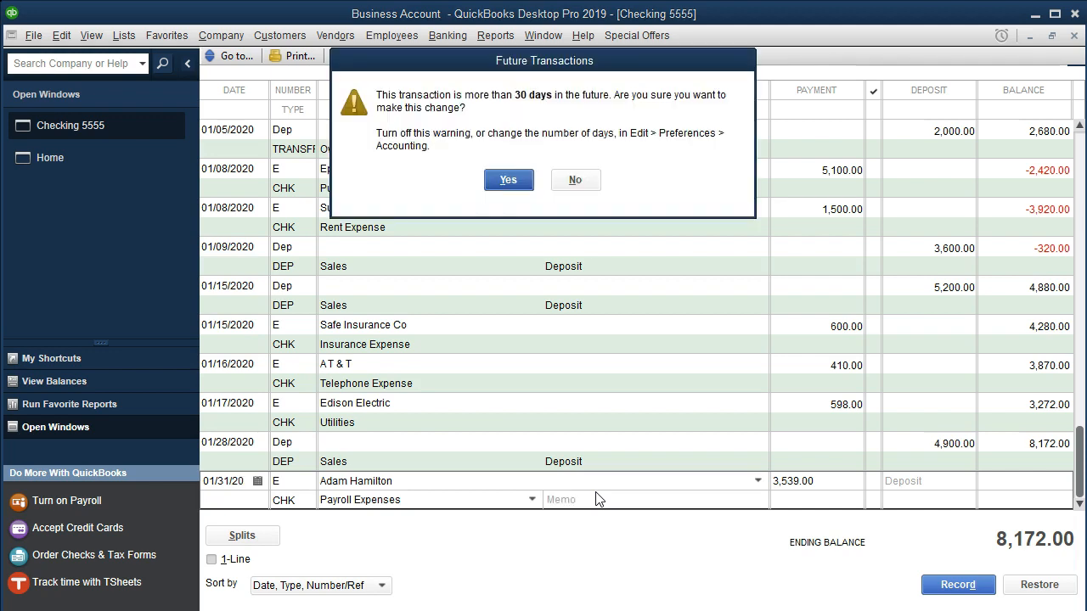
click(510, 179)
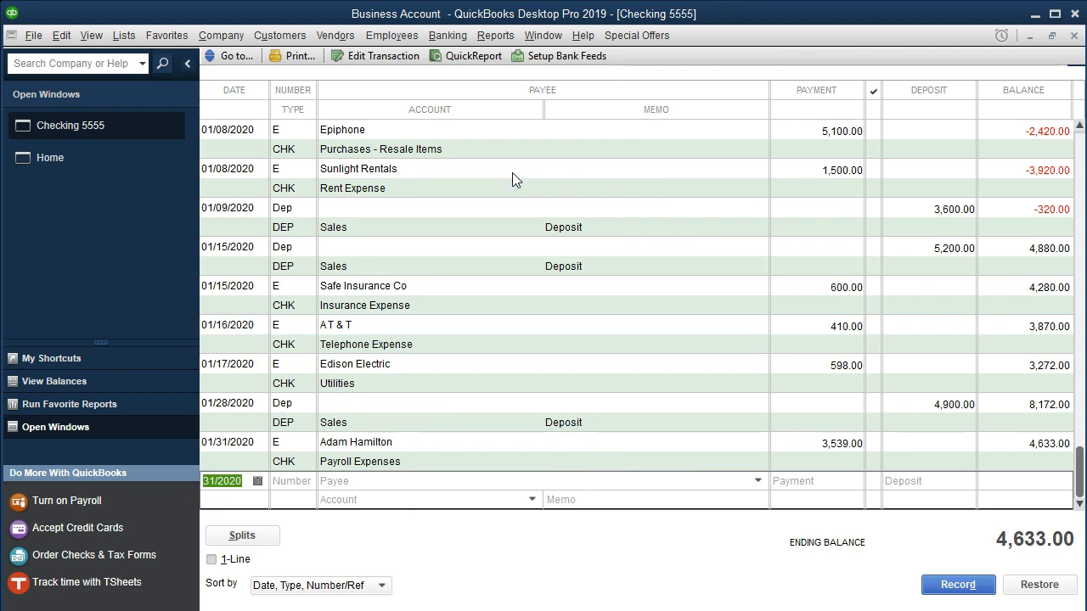
- Start another 01/31/2020 entry numbered E, with the payee of the statement's second 1/31 withdrawal quick-added as an employee
key(Tab)
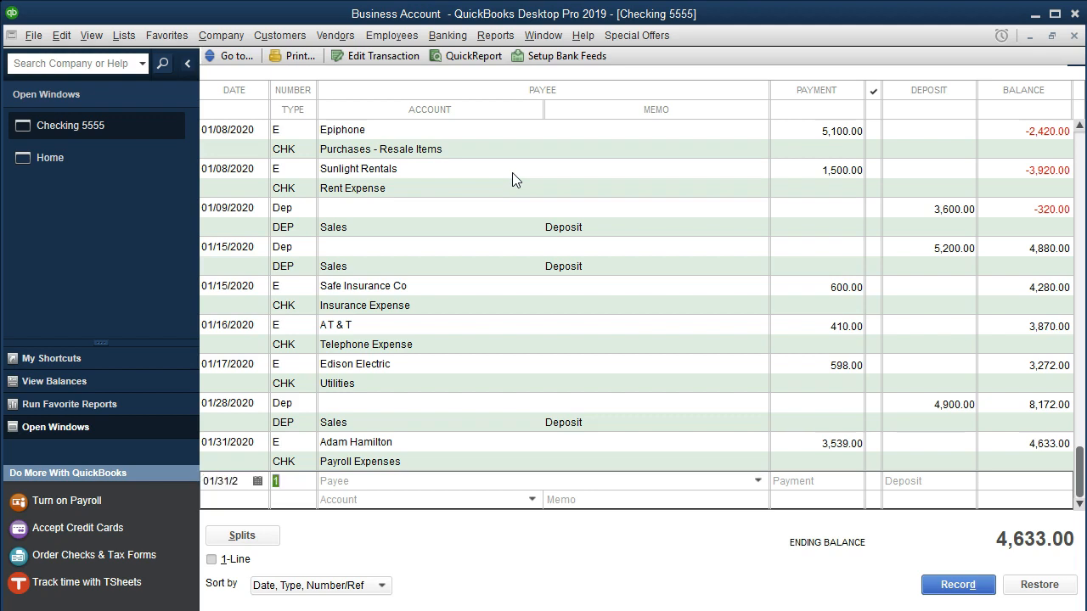
text(E)
key(Tab)
text(Eric)
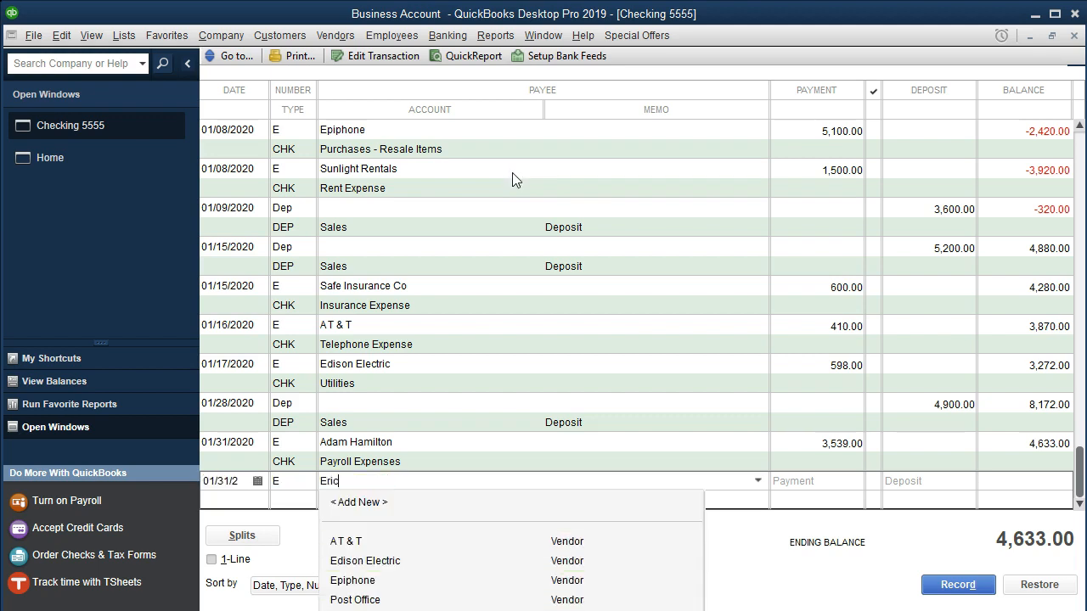
text(a Roberson)
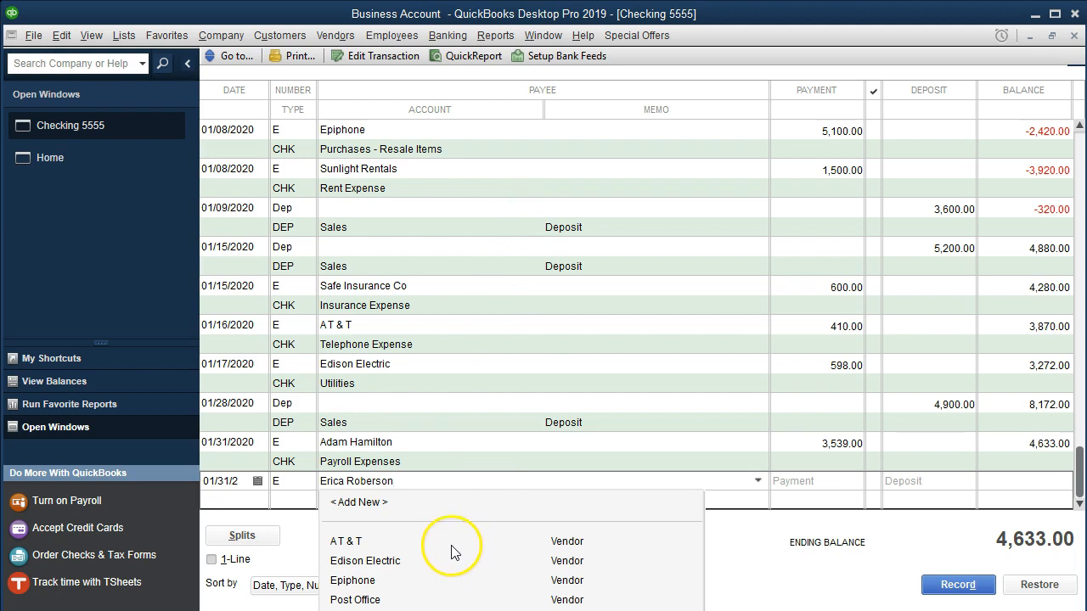
key(Tab)
click(448, 194)
click(603, 264)
click(601, 325)
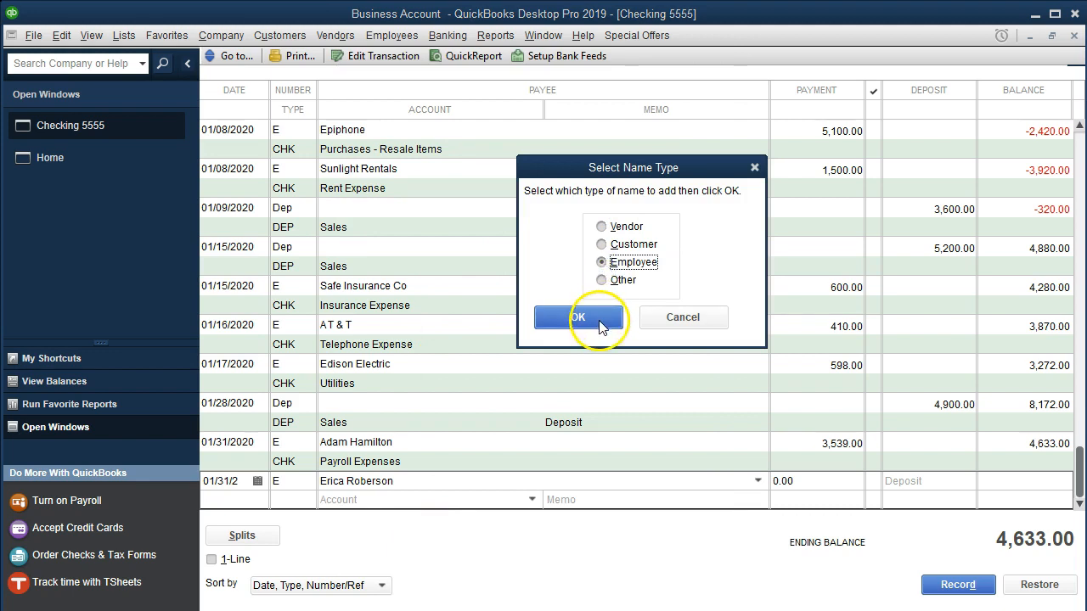
click(618, 290)
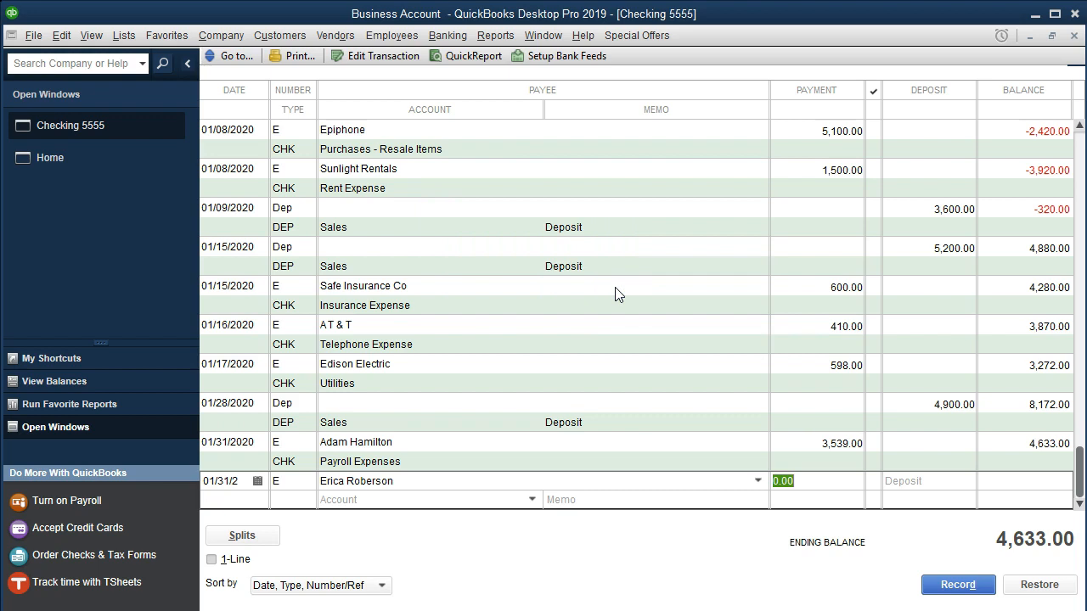
- Set the second employee's payment to 630, assign it to Payroll Expenses, and record the transaction
text(630)
key(Tab)
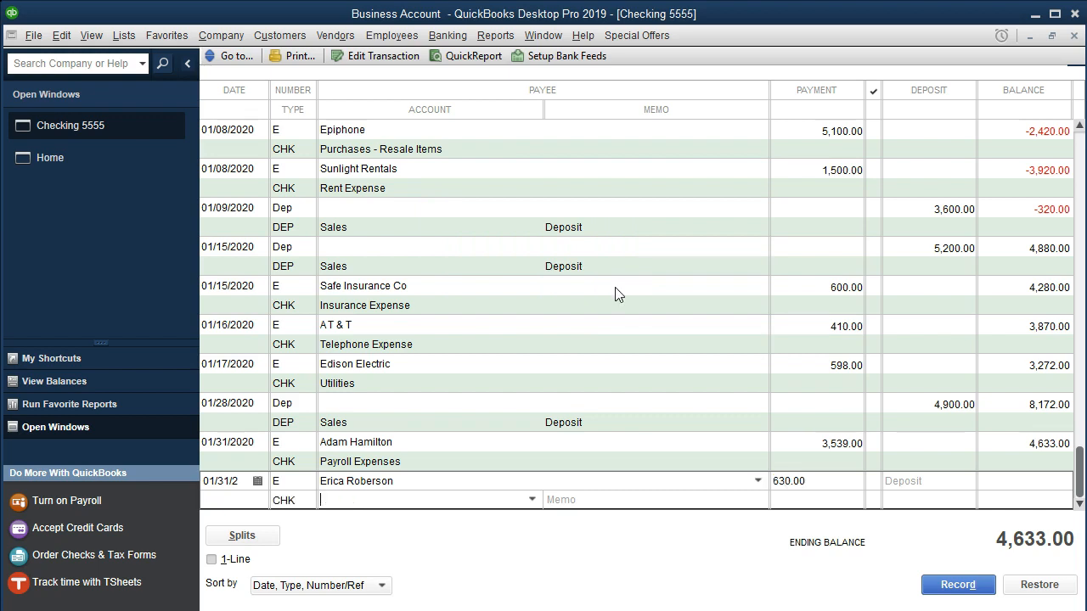
click(531, 499)
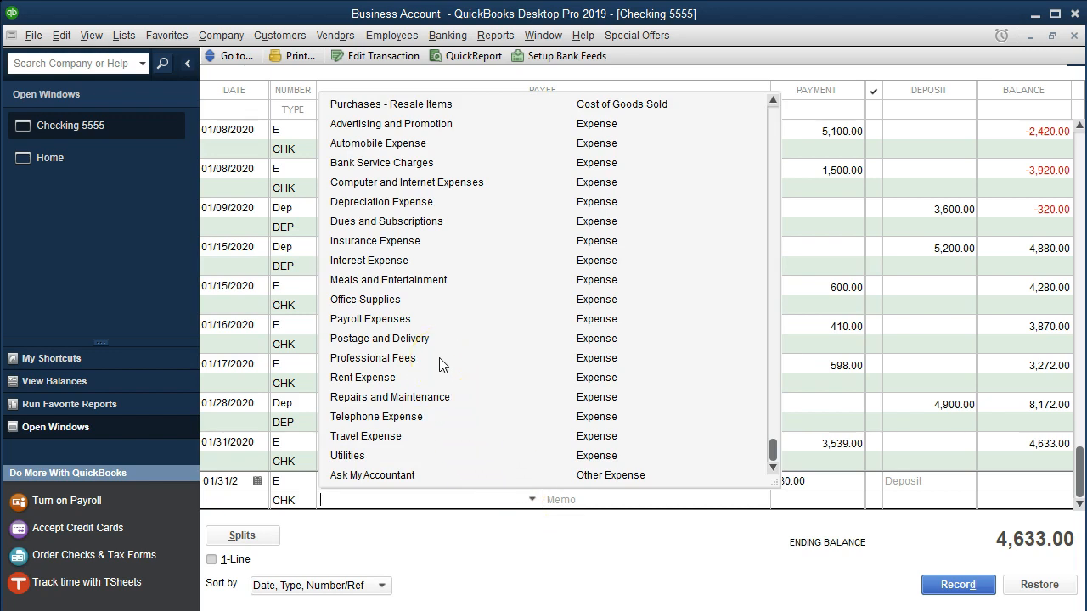
text(Payroll Expenses)
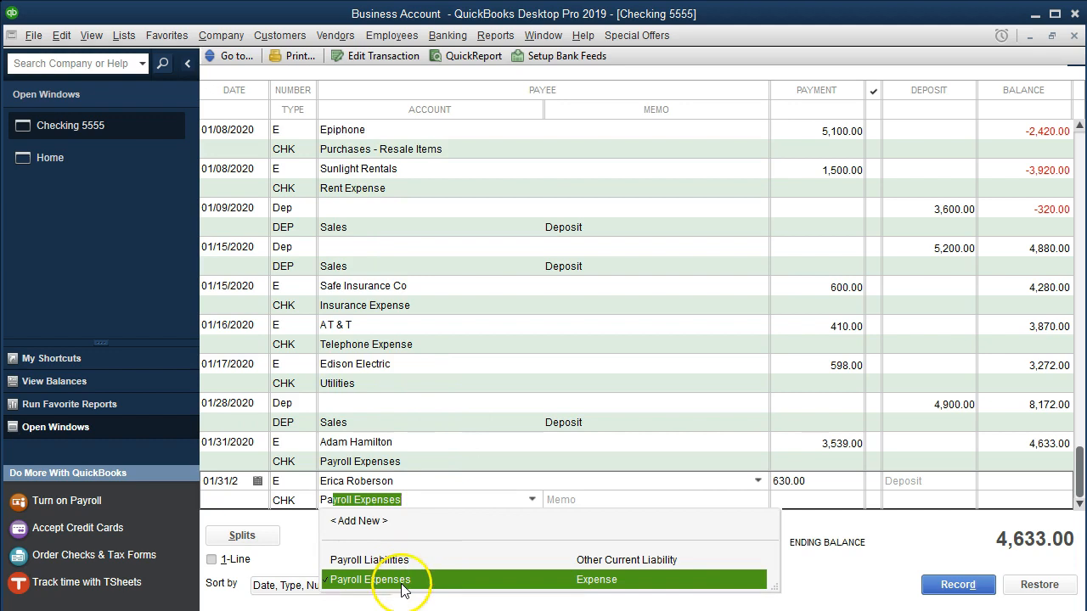
click(380, 580)
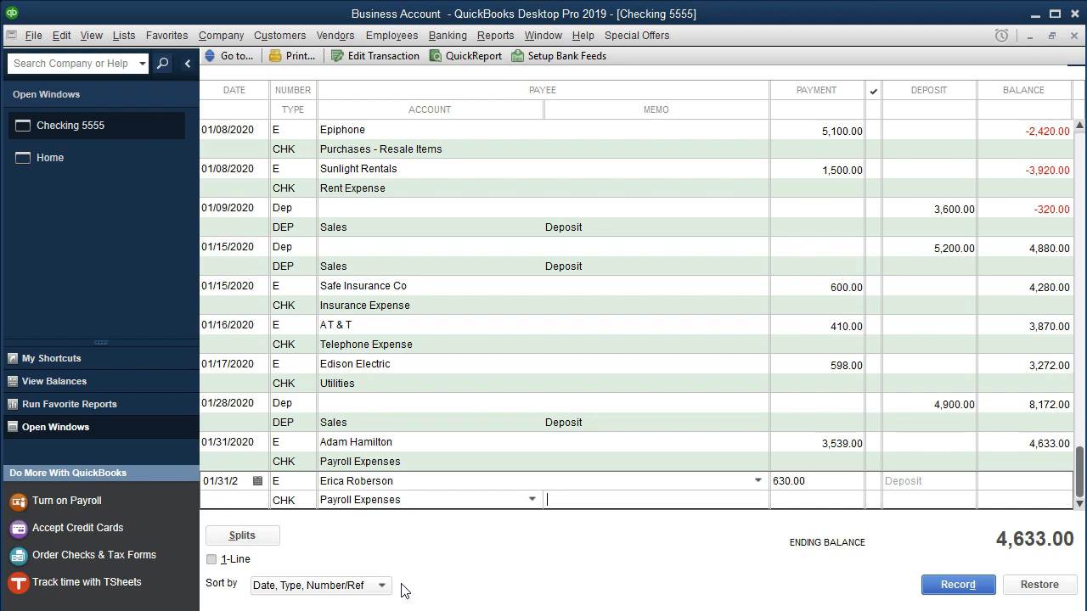
key(Return)
key(Return)
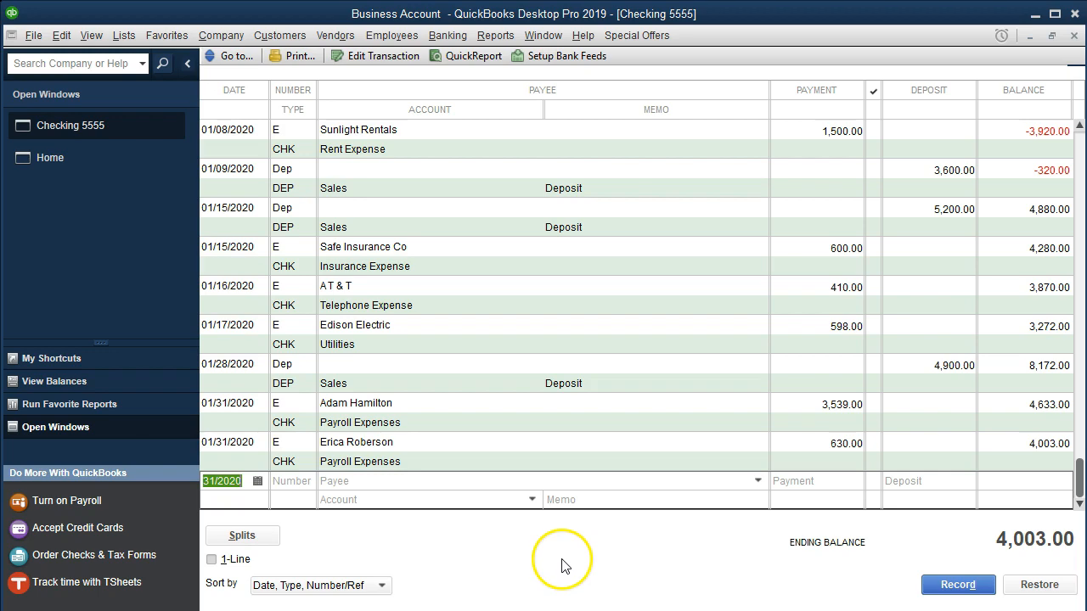
- Switch to the PDF bank statement in Acrobat Reader and highlight the two 1/31 employee withdrawals, including their dates and amounts
key(alt+Tab)
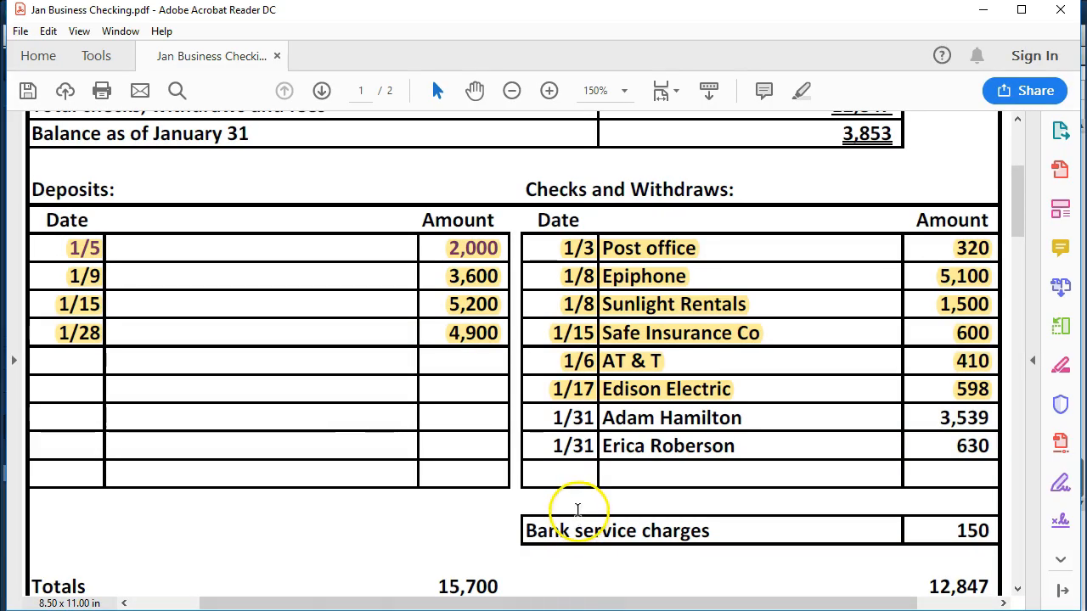
drag(554, 418, 977, 446)
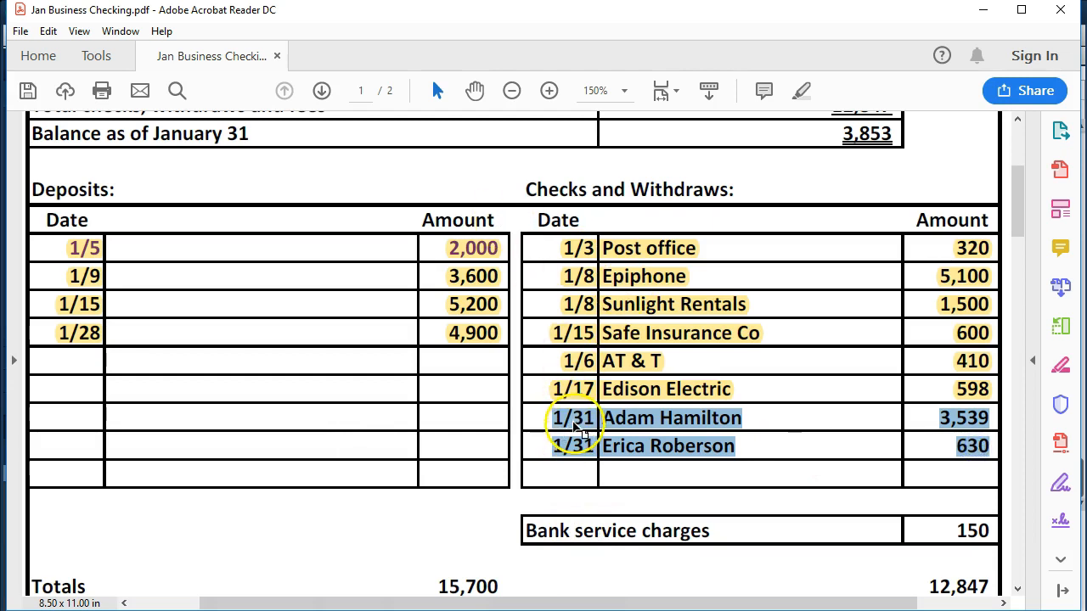
right_click(576, 427)
click(621, 476)
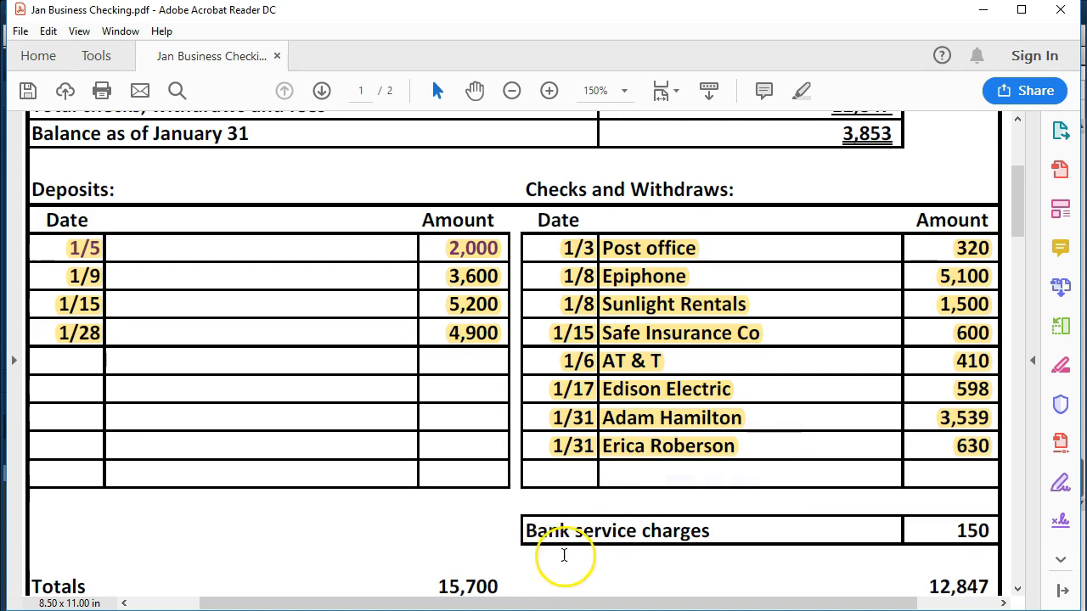
- Return to the QuickBooks register and start a 01/31/2020 entry with e as the number and no payee
click(424, 610)
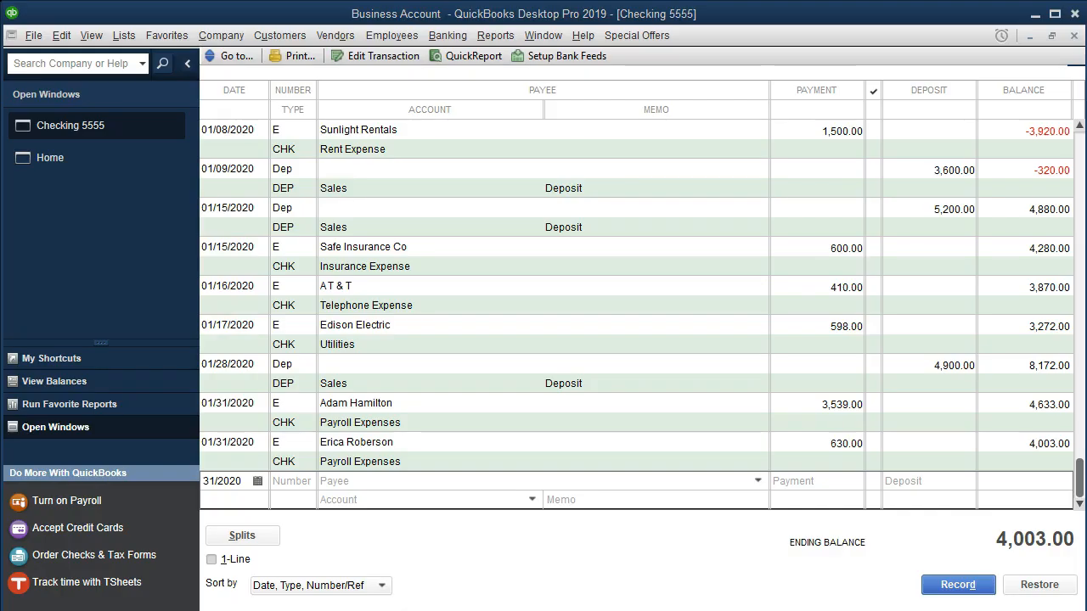
click(243, 482)
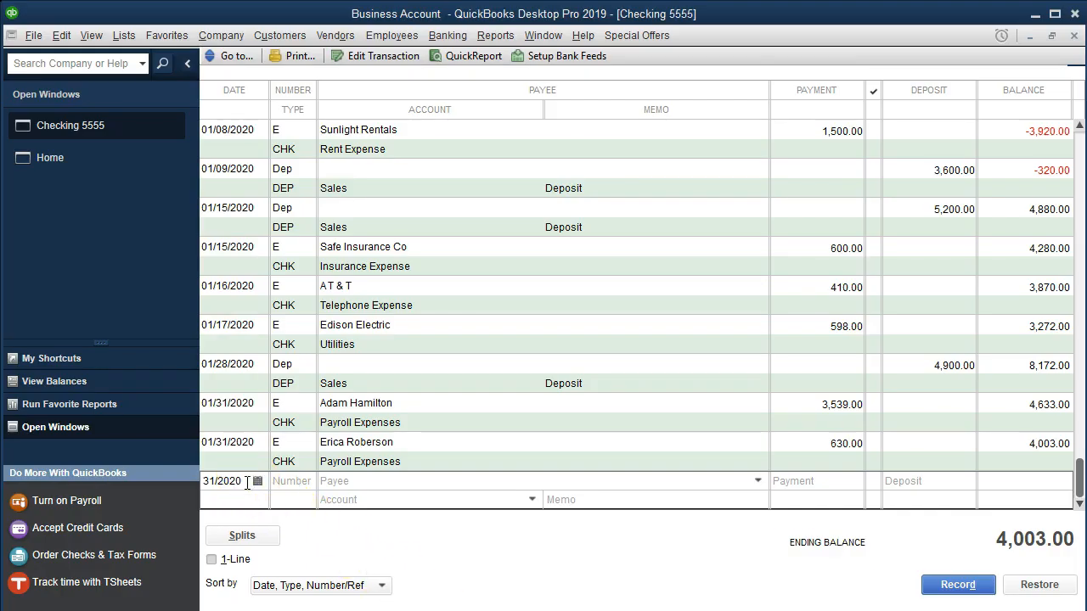
click(237, 445)
key(plus)
key(plus)
key(plus)
key(plus)
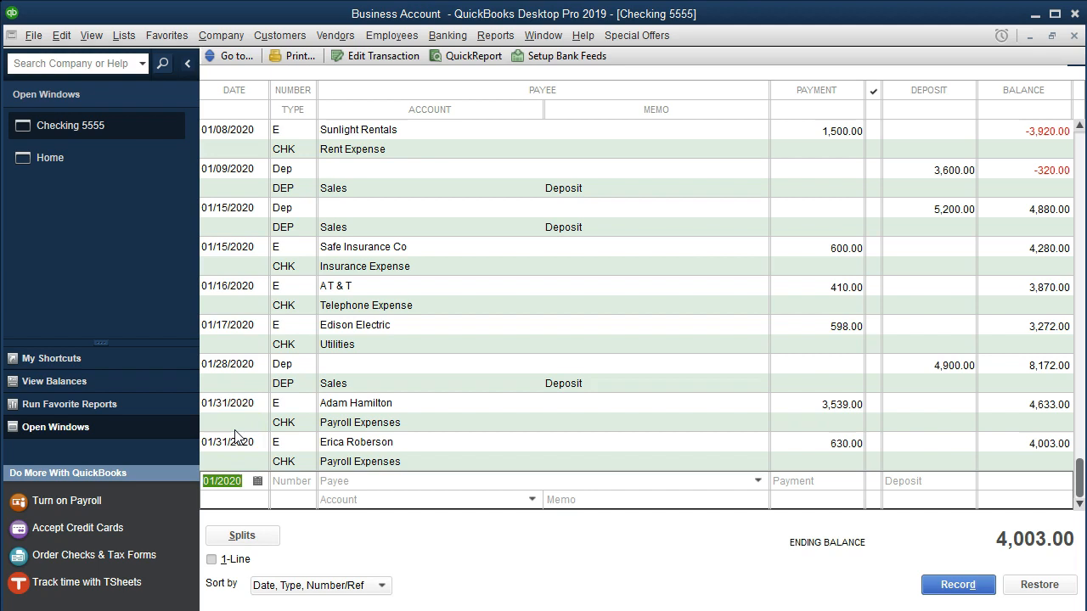
text(013120)
key(Tab)
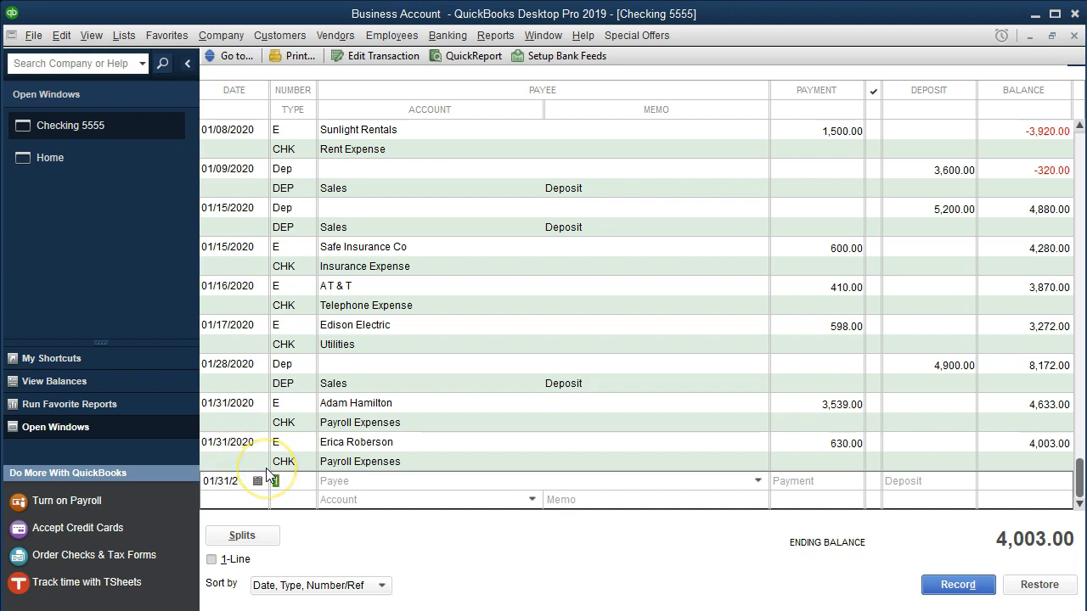
text(e)
key(Tab)
key(Tab)
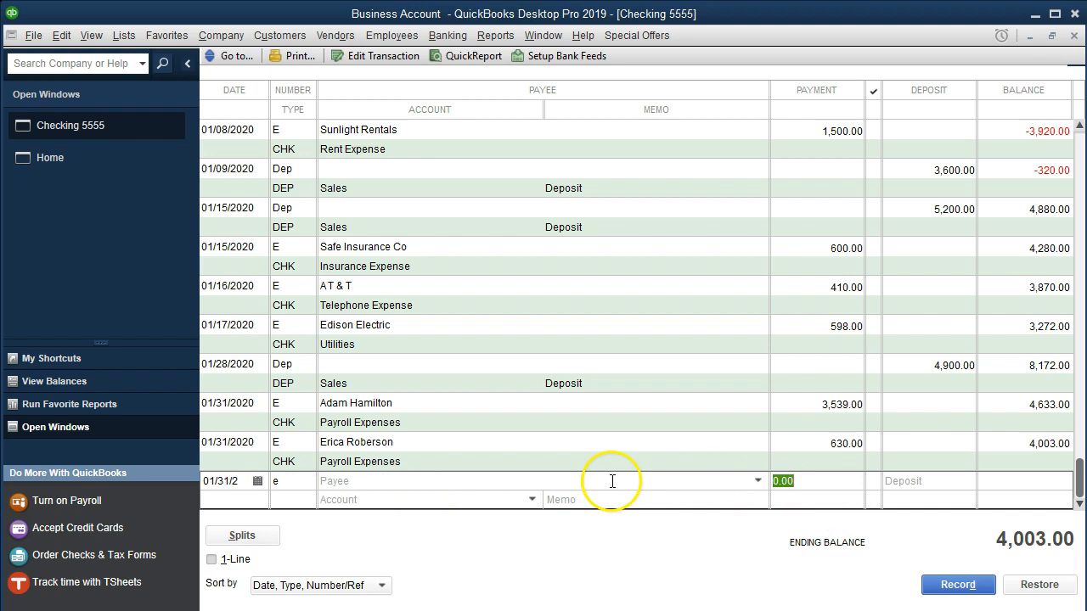
- Set the payment to 150, assign it to Bank Service Charges, and record the transaction, accepting the future date
text(150)
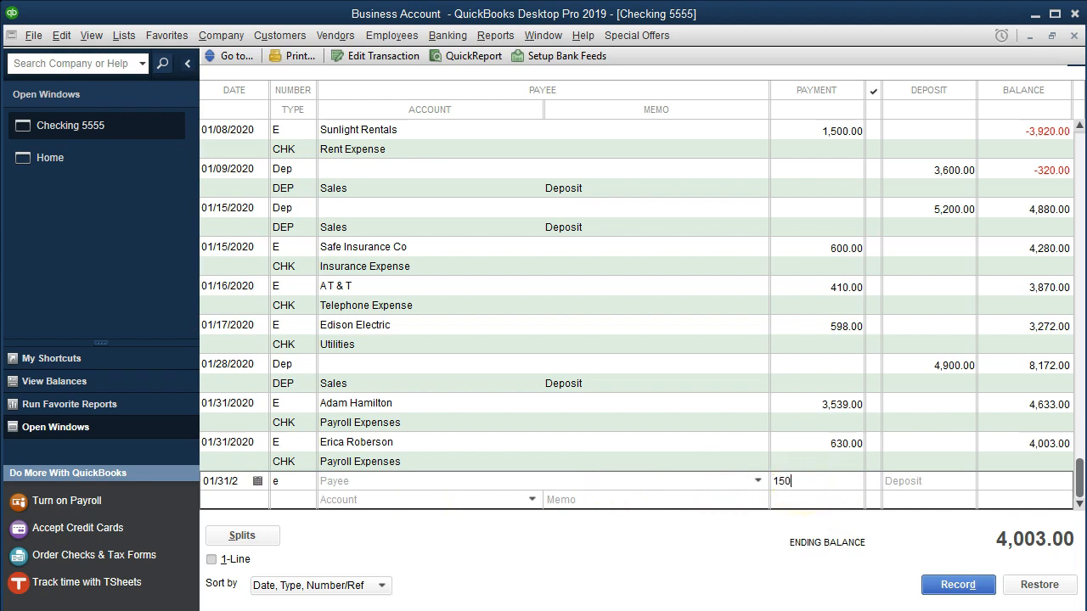
key(Tab)
text(Bank Service Charges)
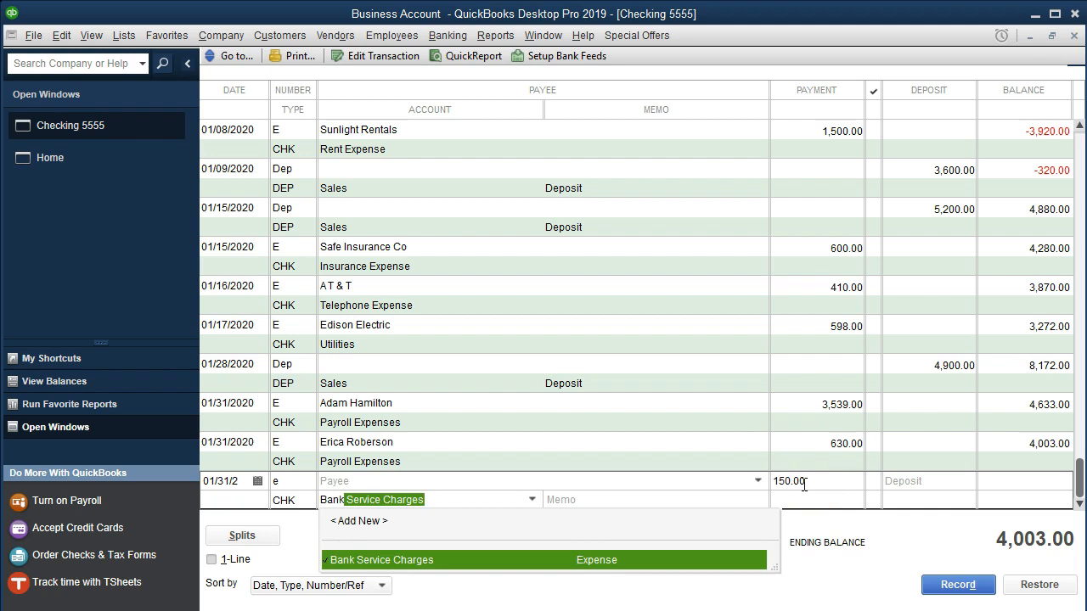
key(Tab)
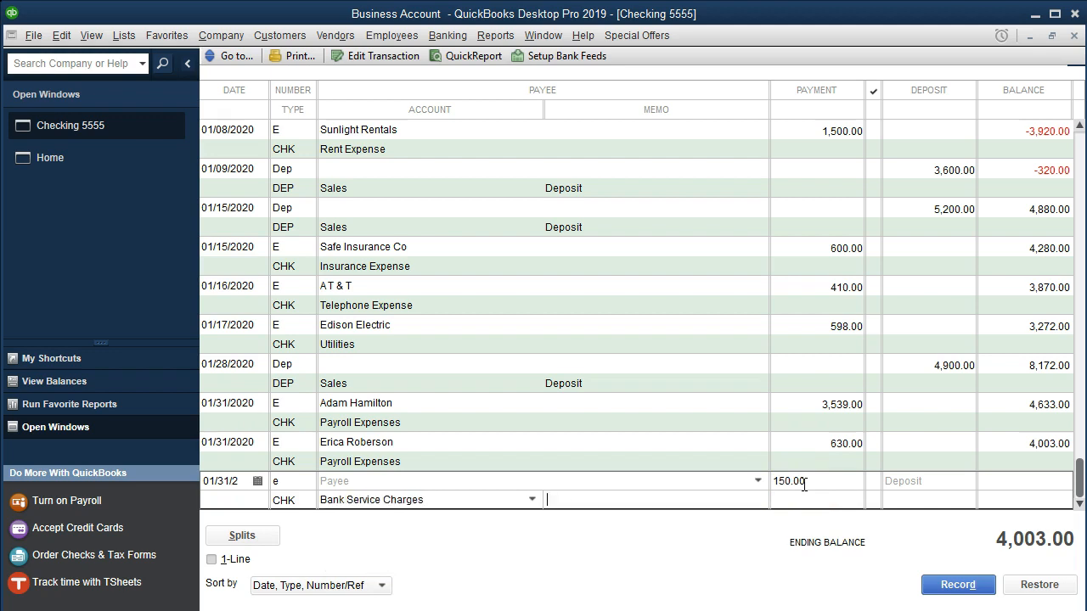
click(531, 500)
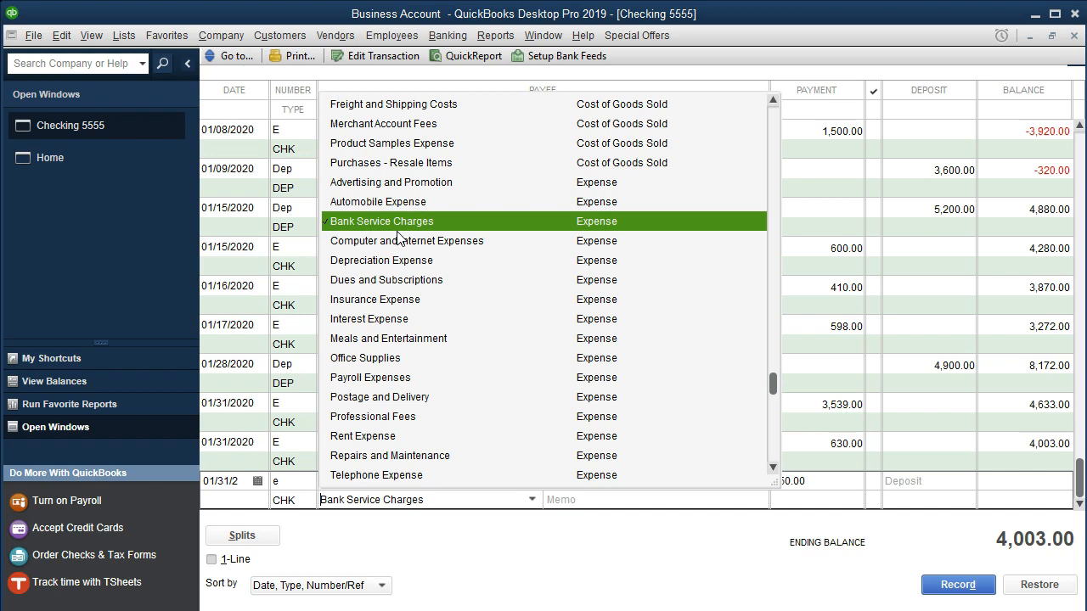
click(438, 501)
key(Tab)
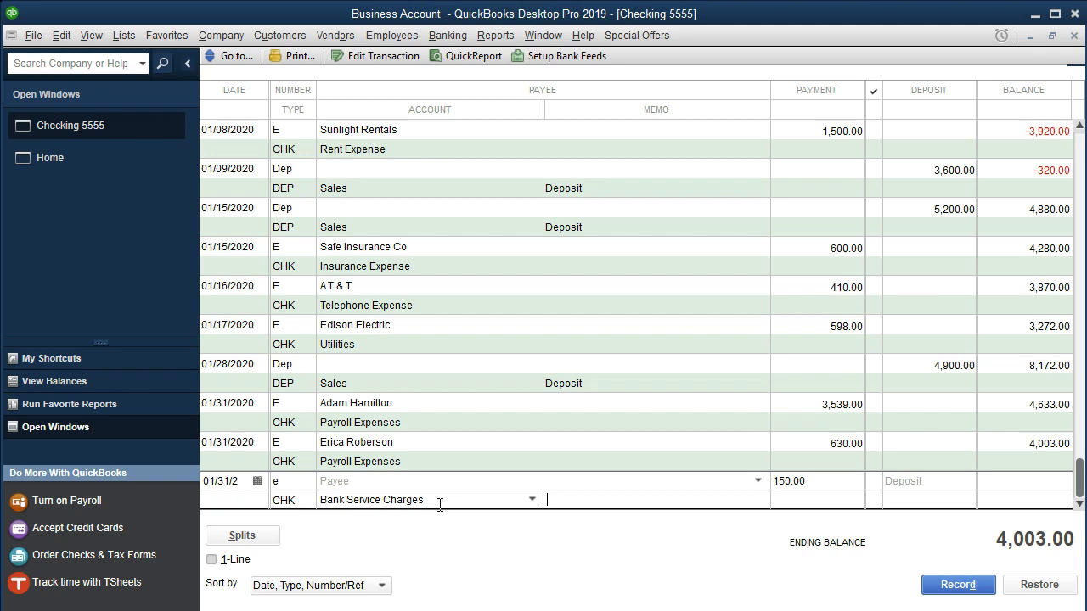
key(Return)
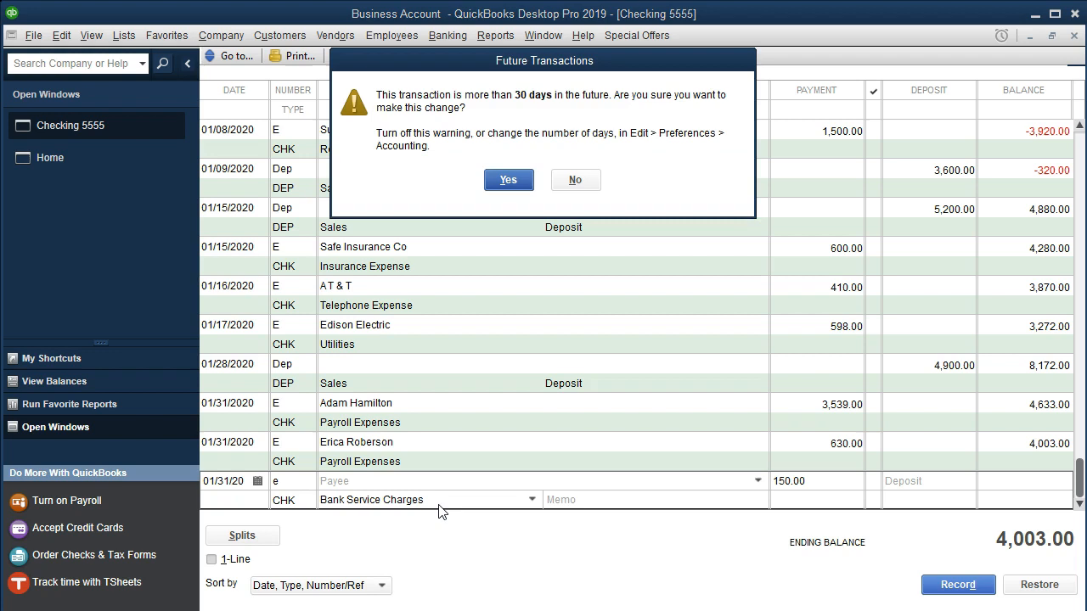
click(501, 180)
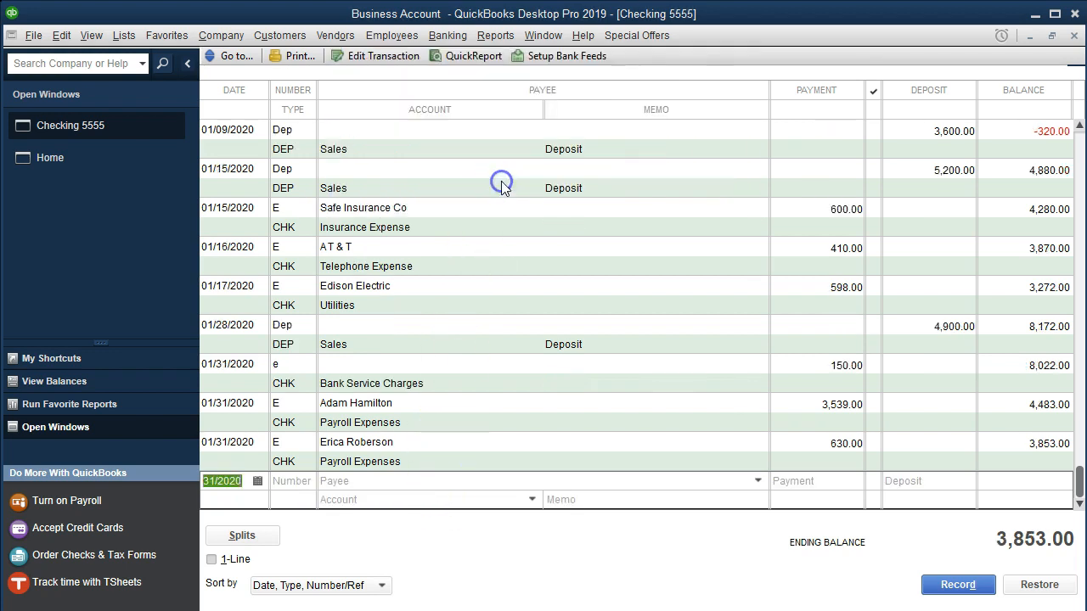
- Open the standard Balance Sheet report
click(494, 36)
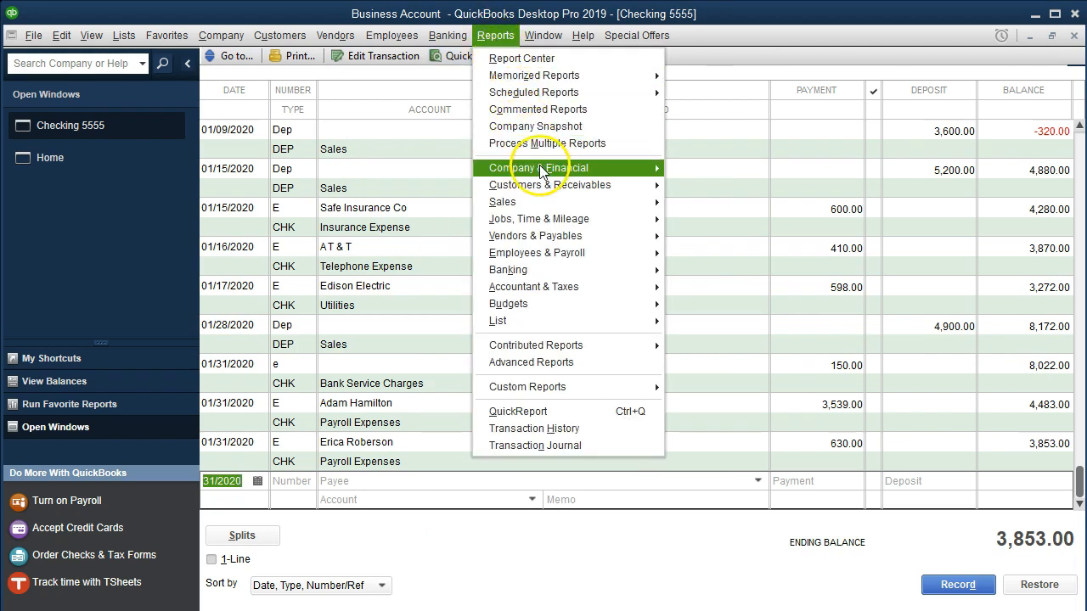
mouse_move(579, 174)
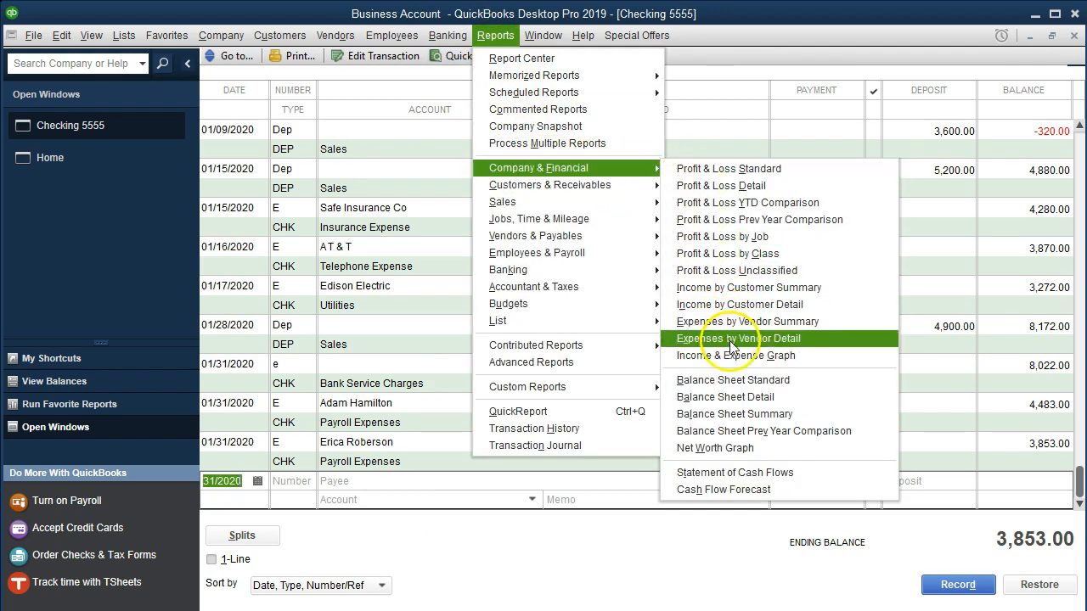
click(732, 382)
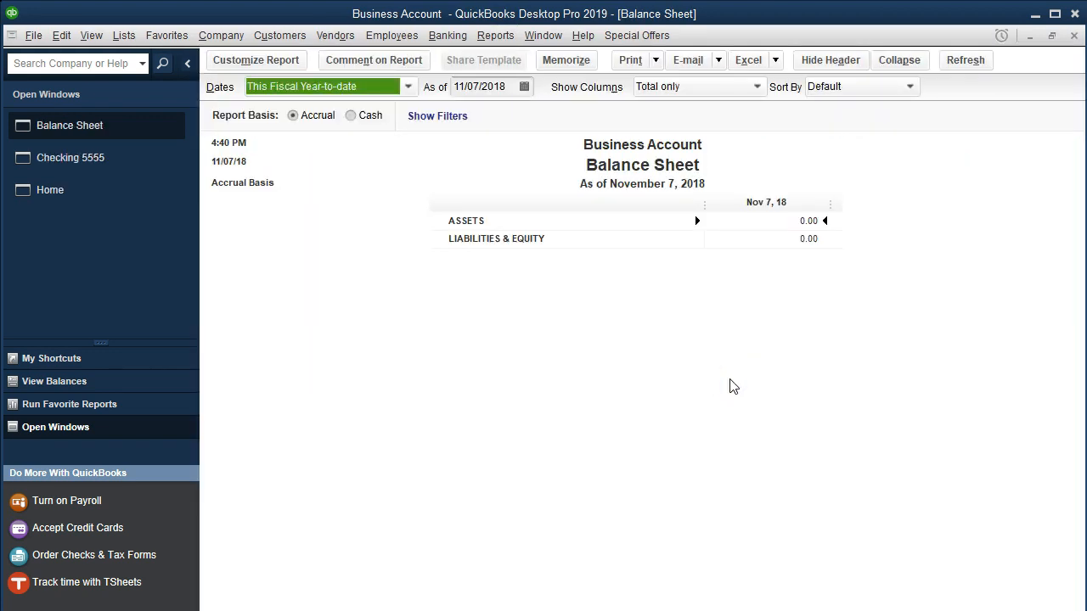
- Customize the Balance Sheet's date range to run from 01/01/20 to 12/31/20
click(294, 68)
key(Tab)
text(01/01/)
text(20)
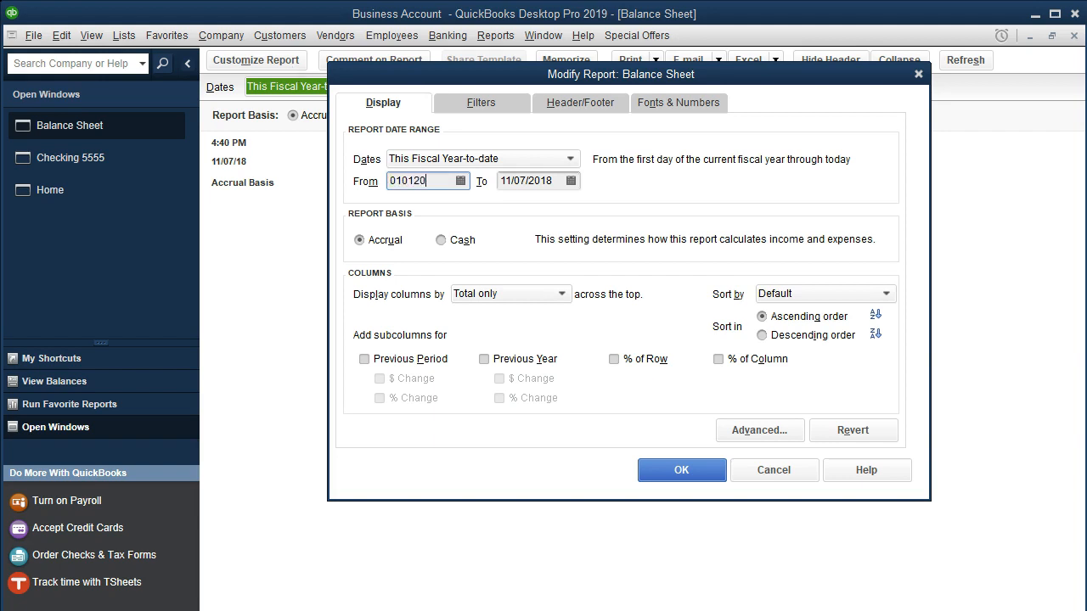
key(Tab)
text(12/31/20)
key(Tab)
click(669, 472)
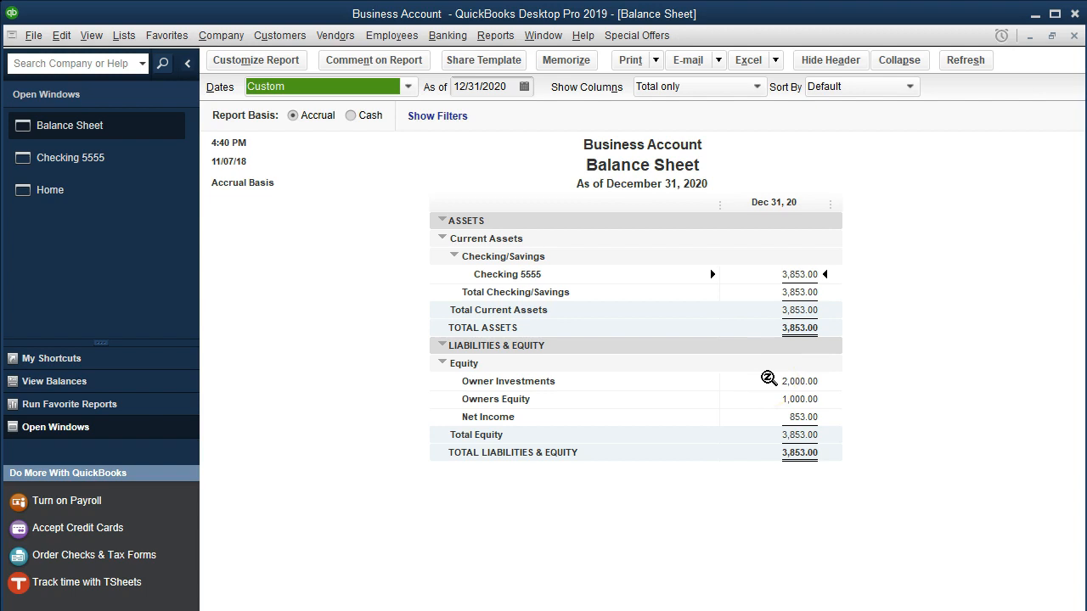
- Drill down into the Checking 5555 balance to review its transactions, widening the Split column of the detail report
click(777, 414)
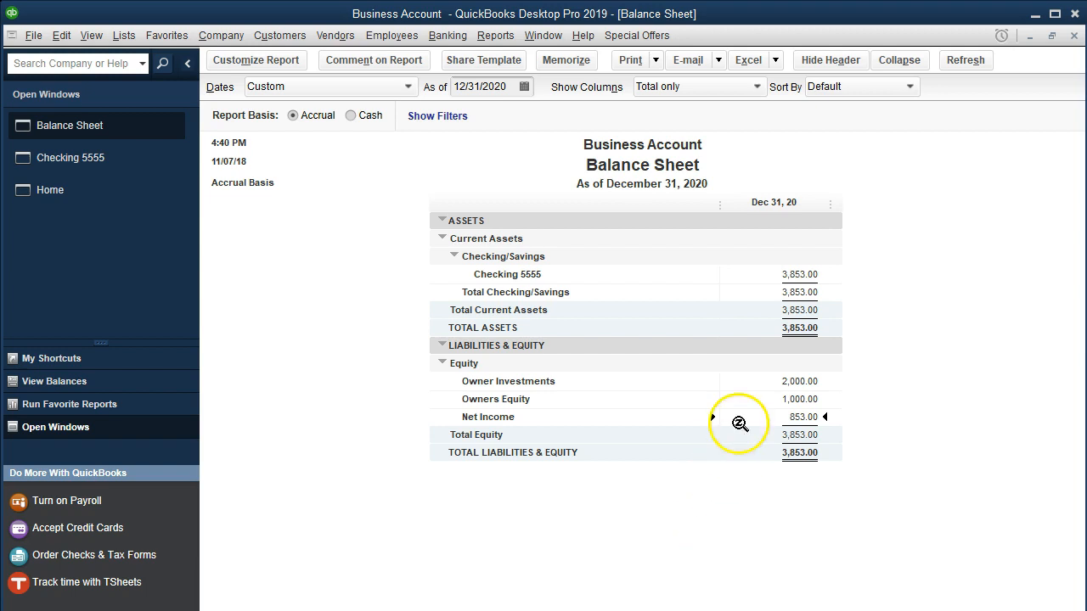
double_click(792, 274)
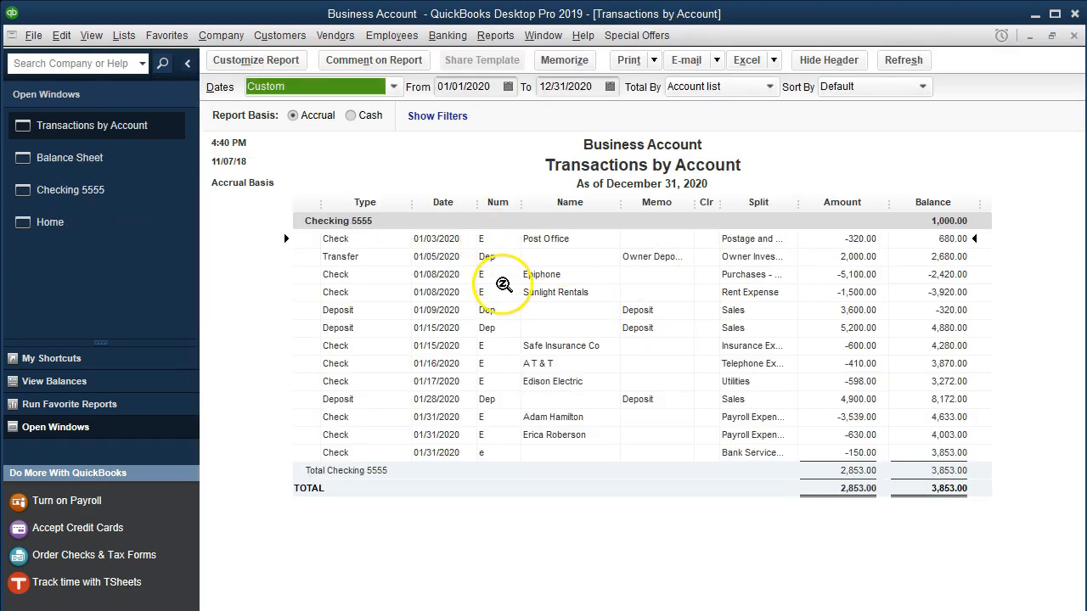
click(505, 309)
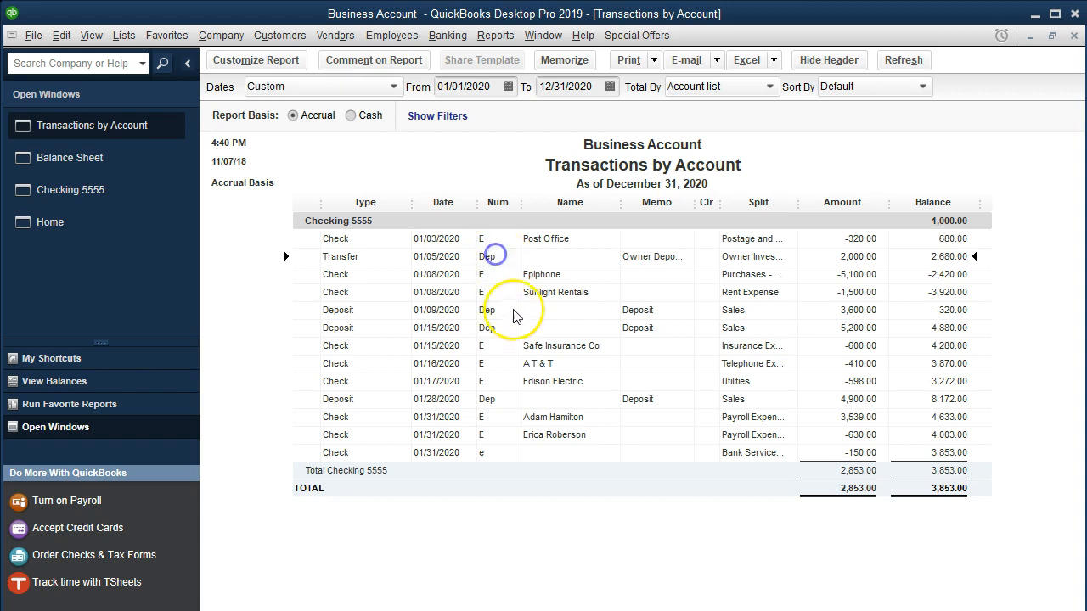
click(501, 401)
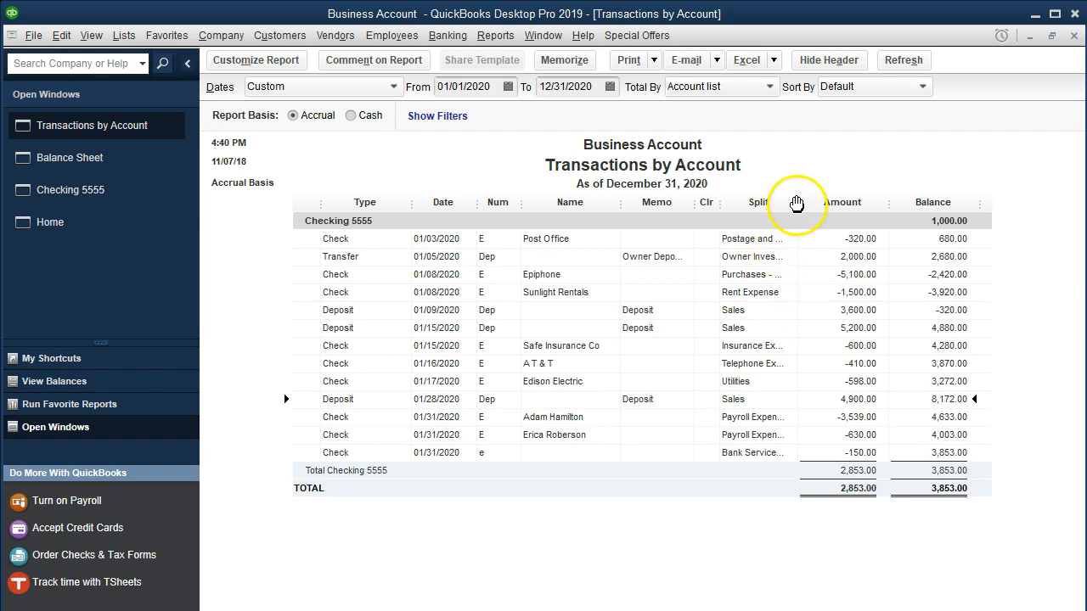
drag(799, 204, 813, 206)
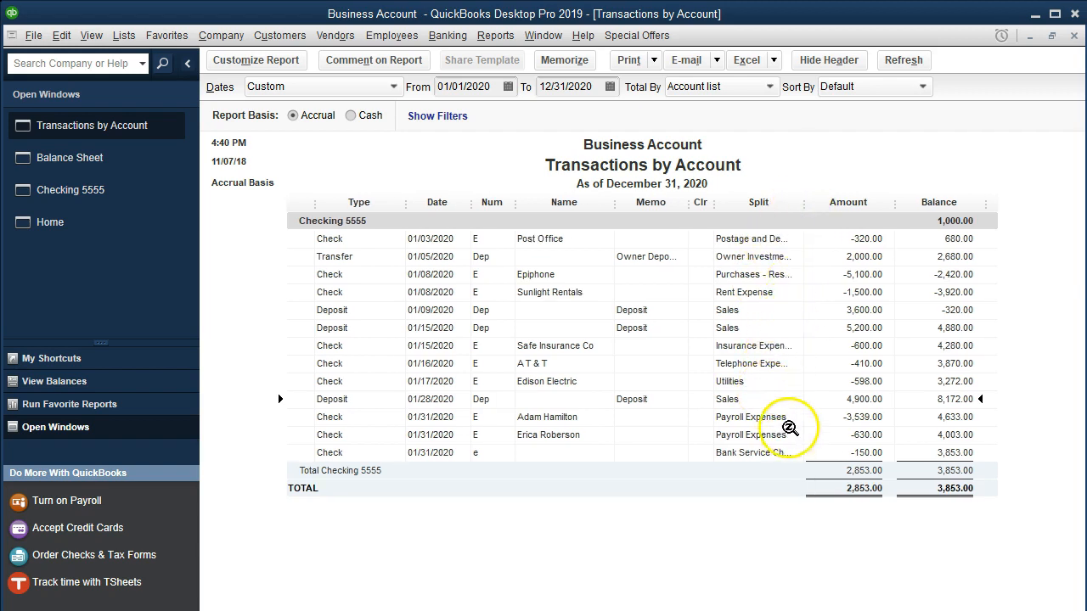
- View the source check of the 630.00 payroll payment, and return to the Balance Sheet without memorizing the detail report
double_click(861, 436)
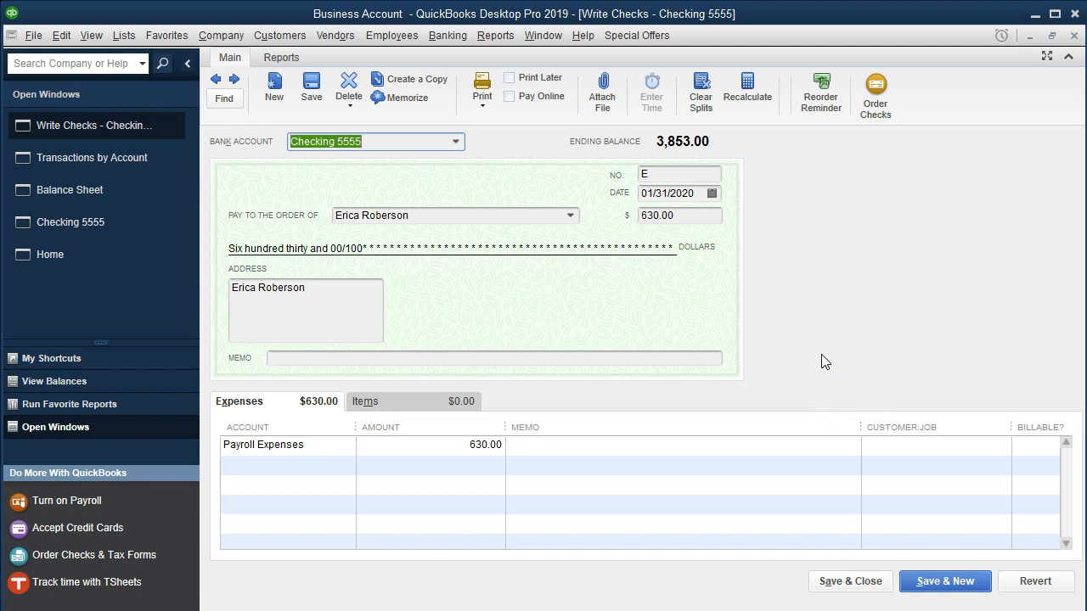
click(1074, 35)
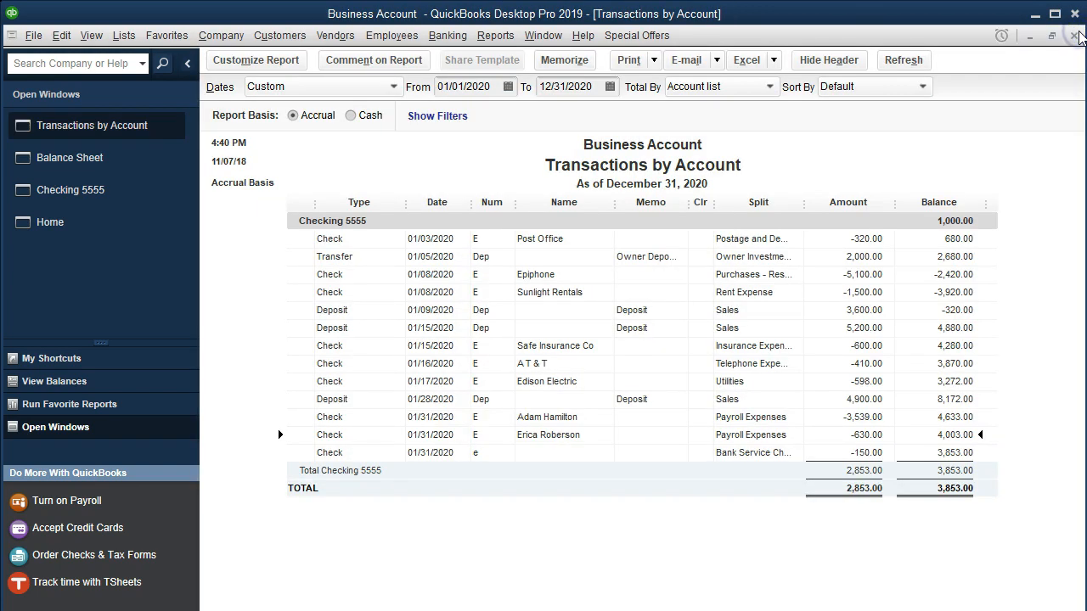
click(1075, 35)
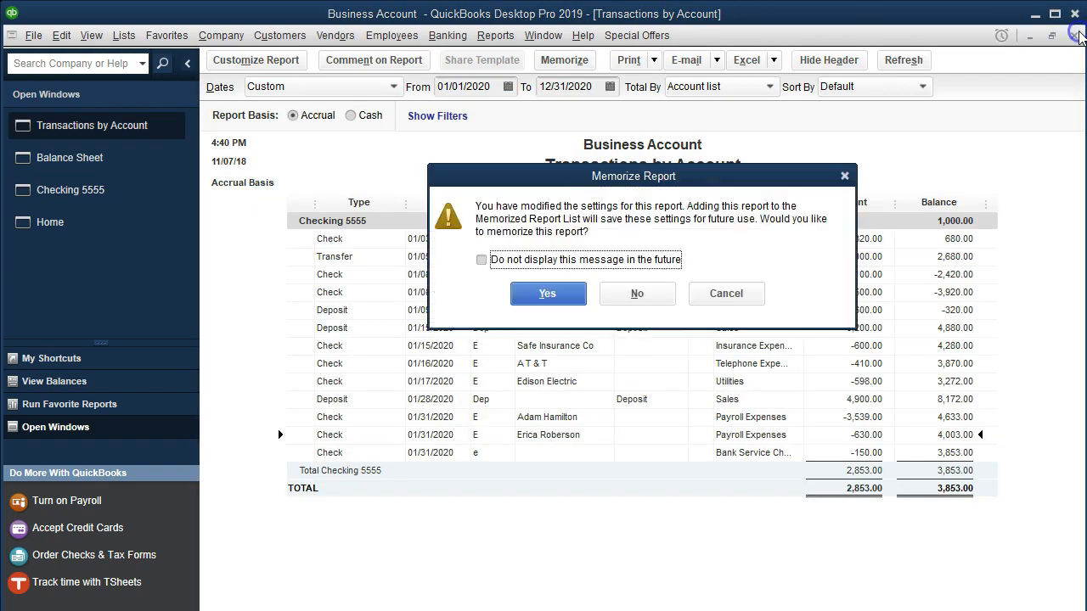
click(665, 297)
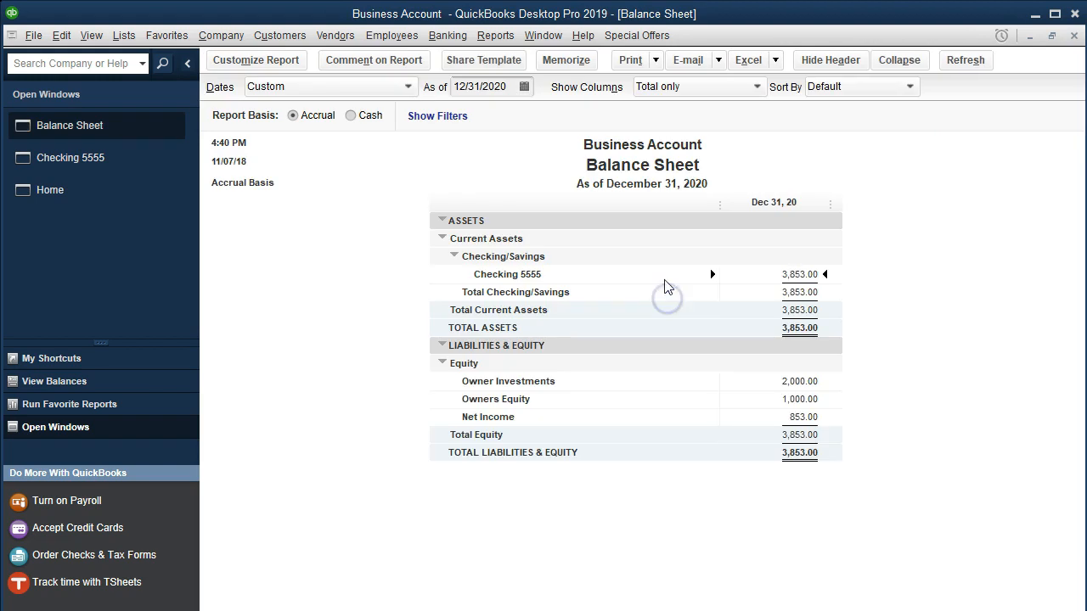
- Open the standard Profit & Loss report and set its date range to run from 01/01/2020 to 12/31/2020
click(497, 36)
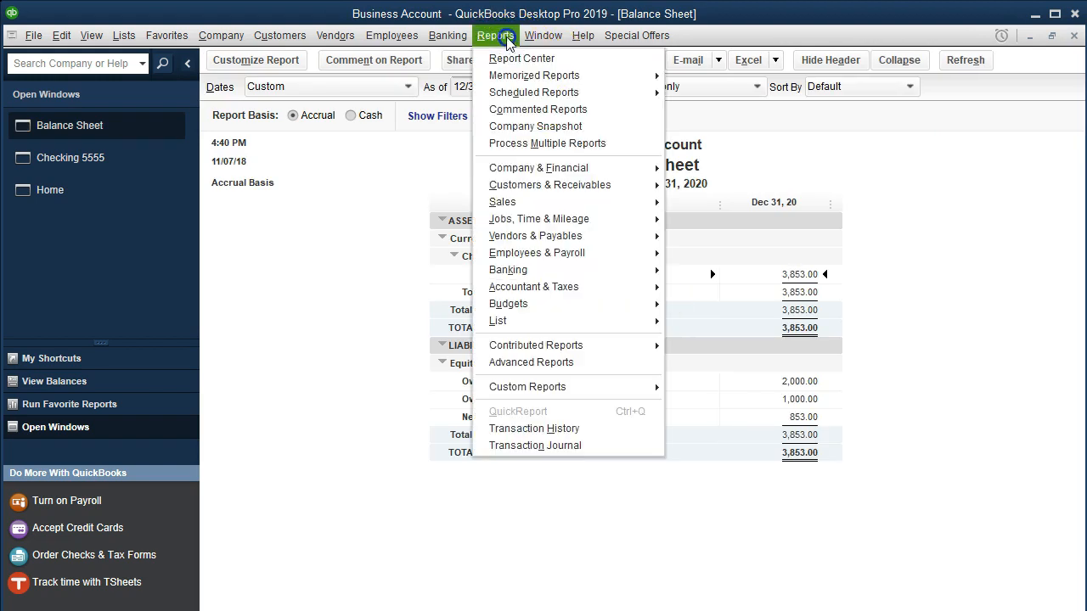
click(528, 168)
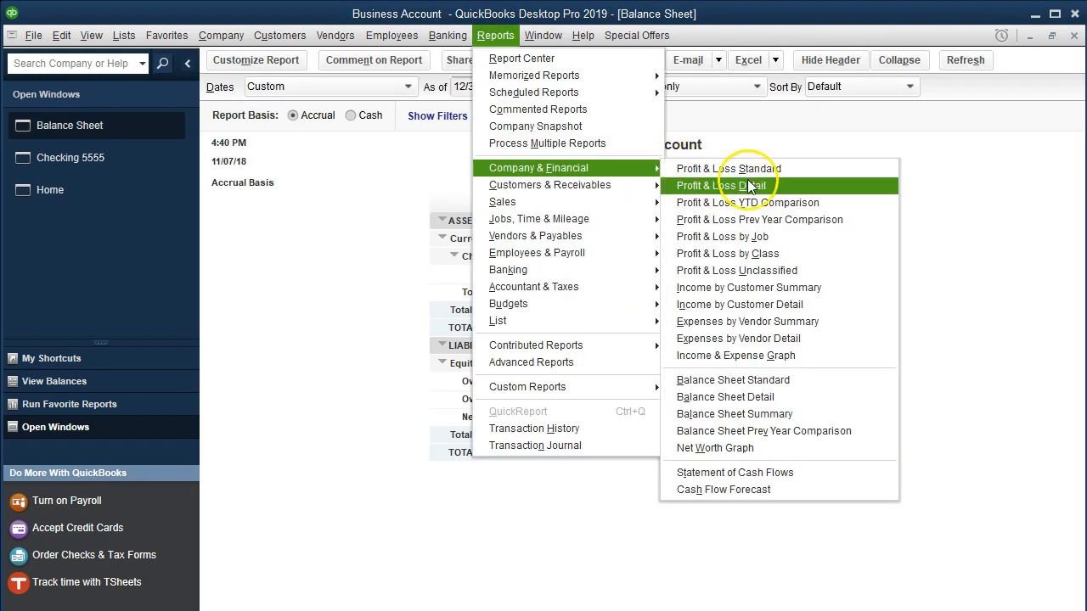
click(805, 172)
key(Tab)
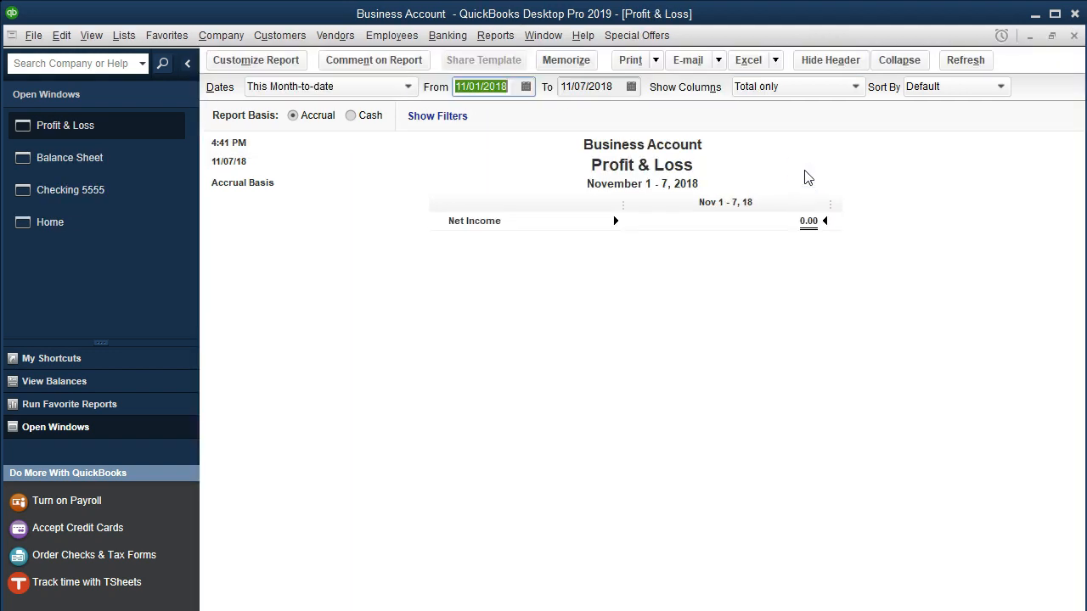
text(01012020)
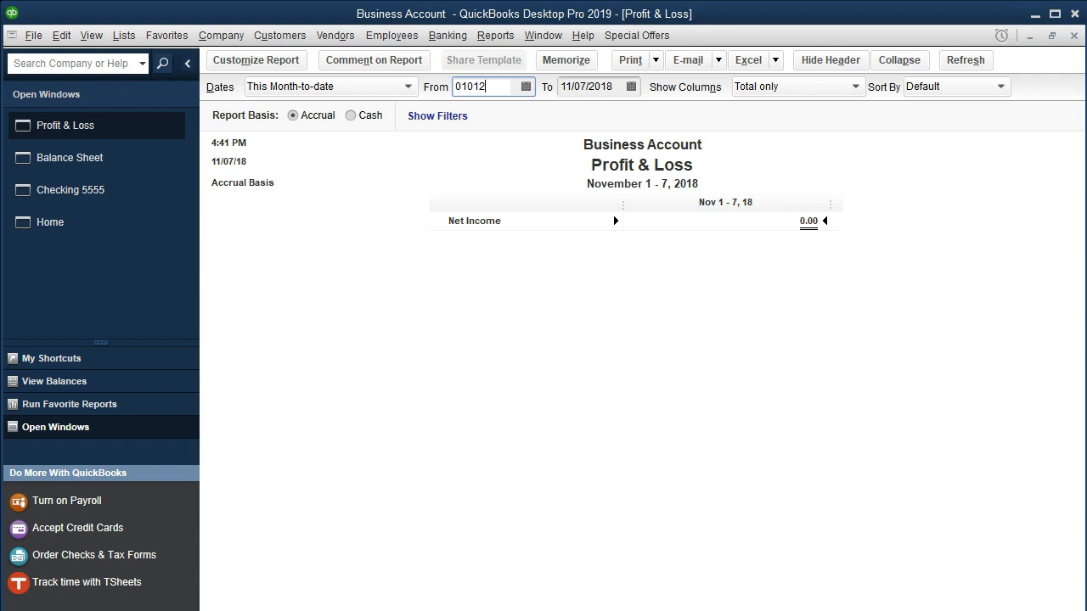
key(Tab)
text(12/31/2020)
key(Tab)
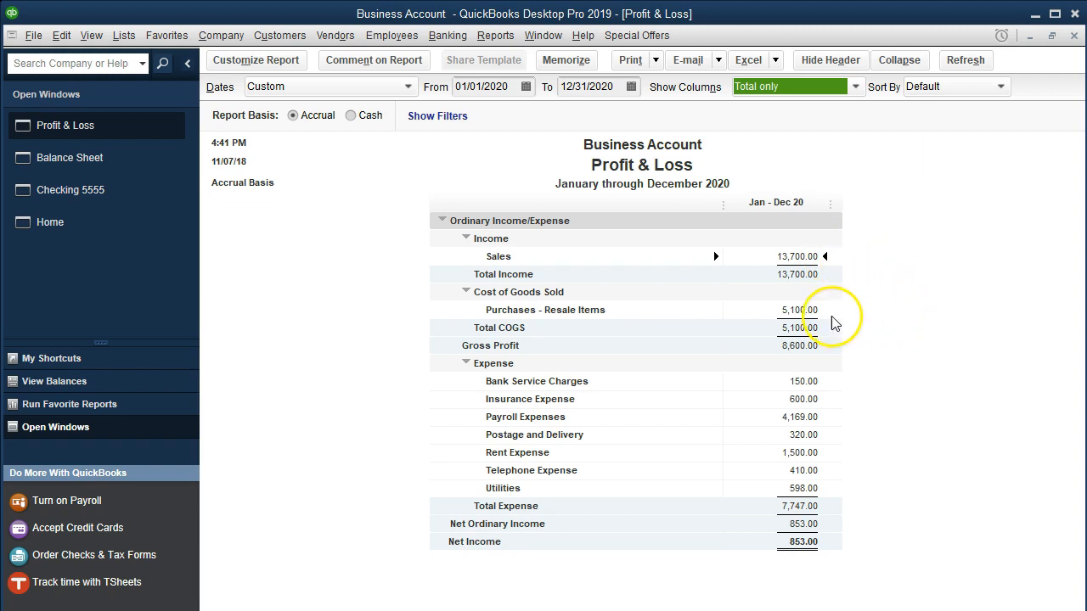
- Review the Profit & Loss lines one by one, from Purchases - Resale Items through the expense accounts down to Utilities
click(797, 306)
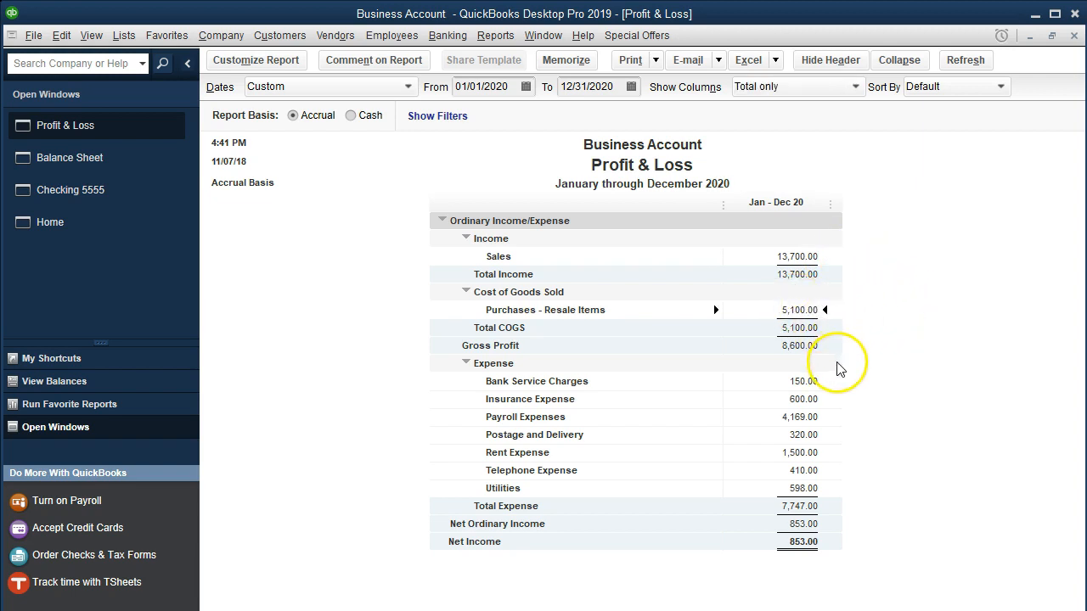
click(811, 389)
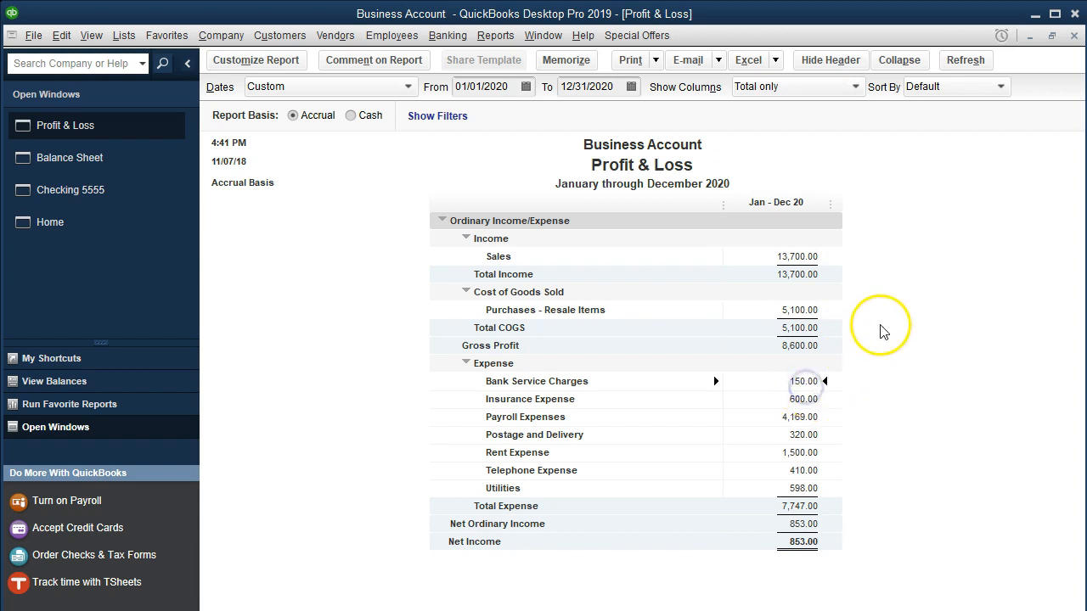
key(Down)
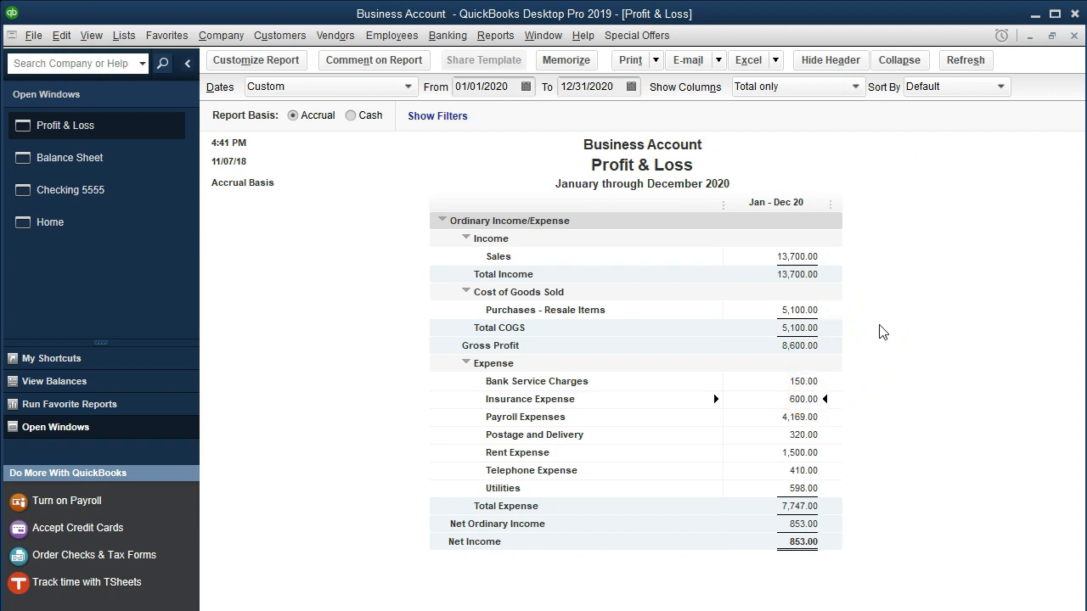
key(Down)
key(Down)
key(Down)
key(Down)
key(Down)
- Drill down into the Payroll Expenses total and view the source check of the 3,539.00 payment, closing it without changes
double_click(798, 419)
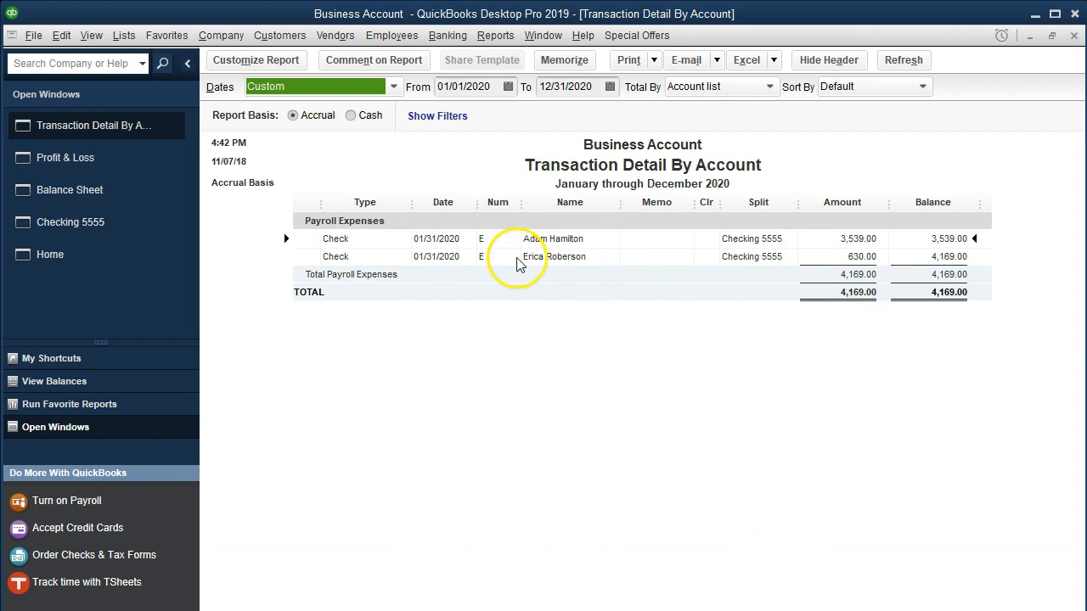
double_click(850, 238)
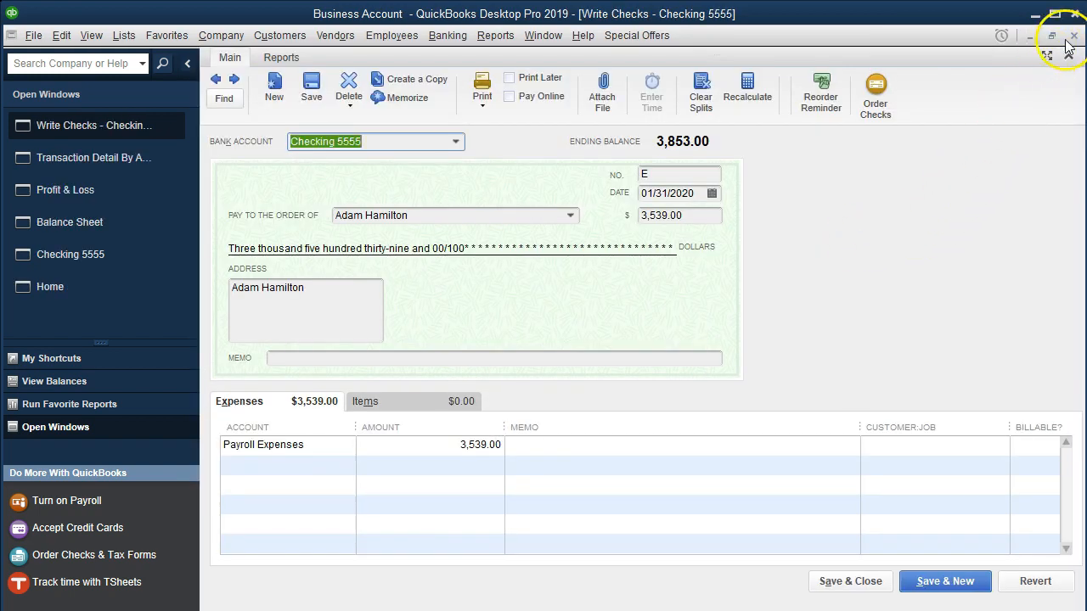
click(1074, 35)
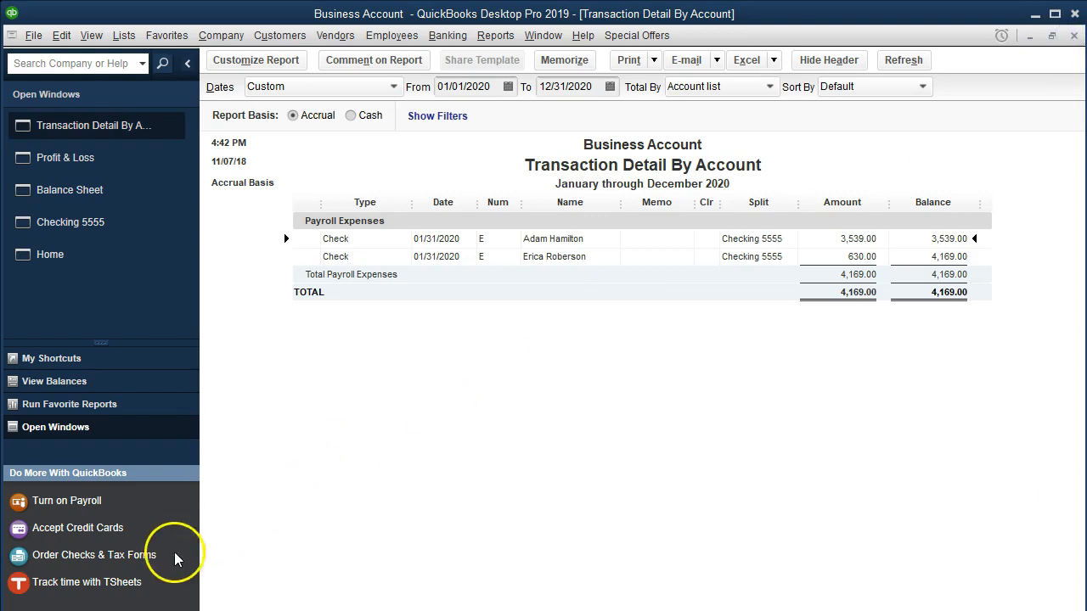